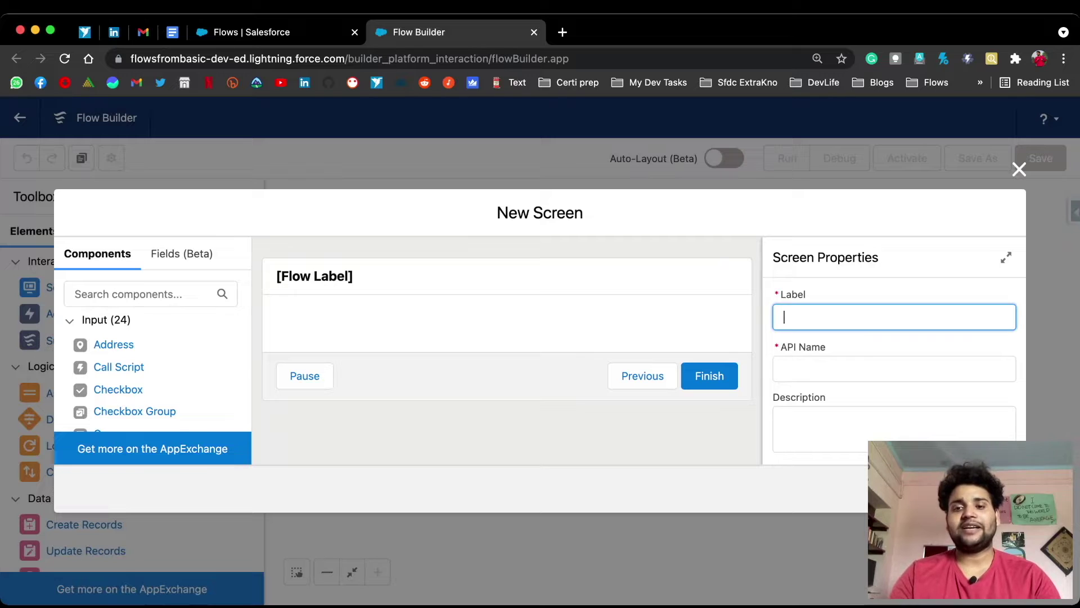
Step: Label the new screen Create Account with API name Create_Account and add a Text input component to it
{"action": "type", "text": "Create Account"}
{"action": "left_click", "coordinate": [842, 369]}
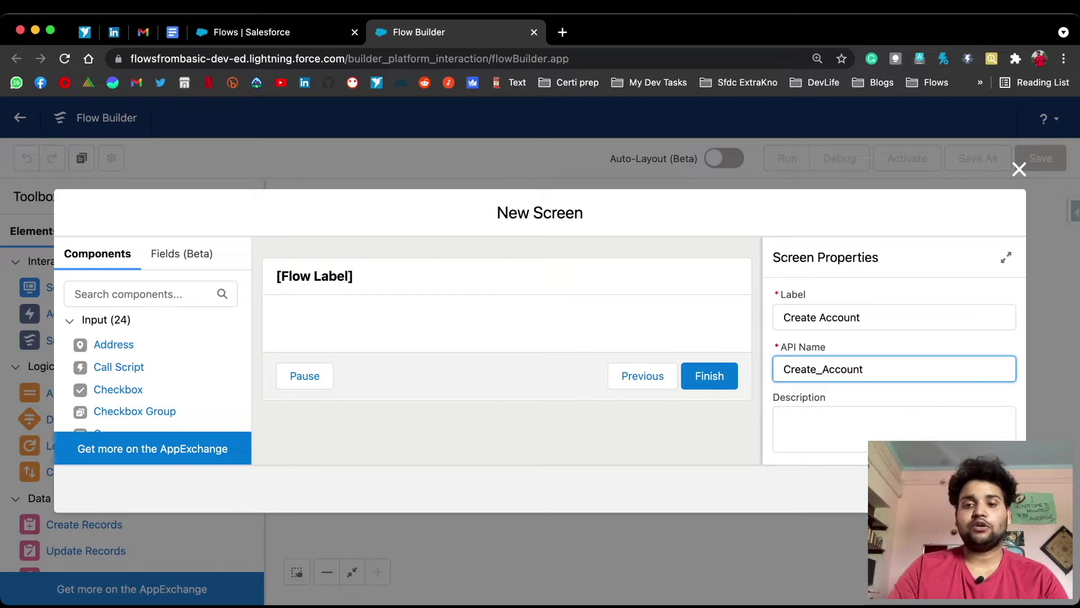
{"action": "left_click", "coordinate": [150, 294]}
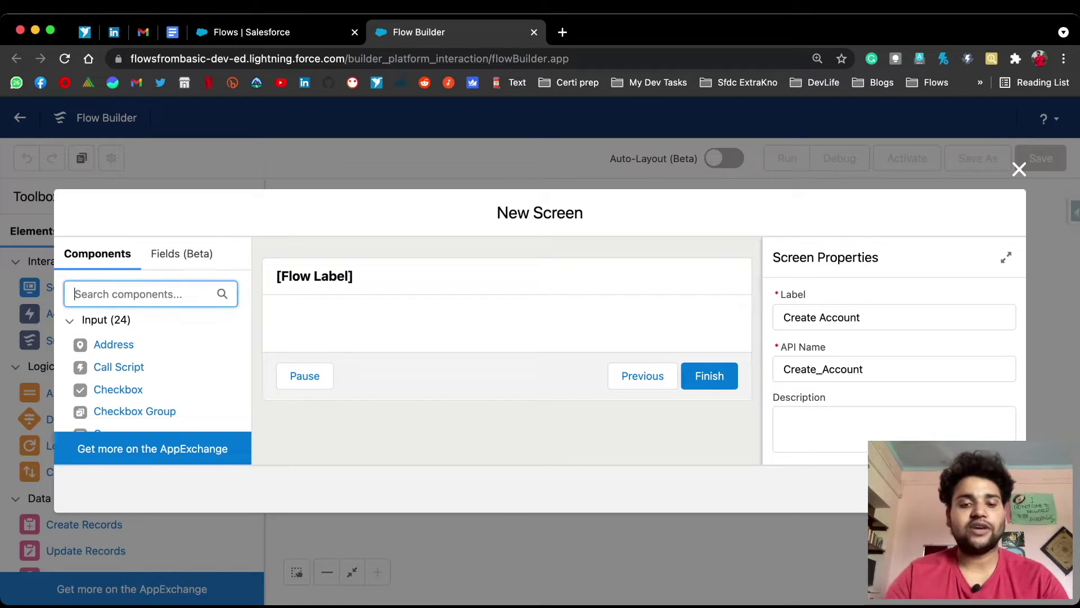
{"action": "type", "text": "text"}
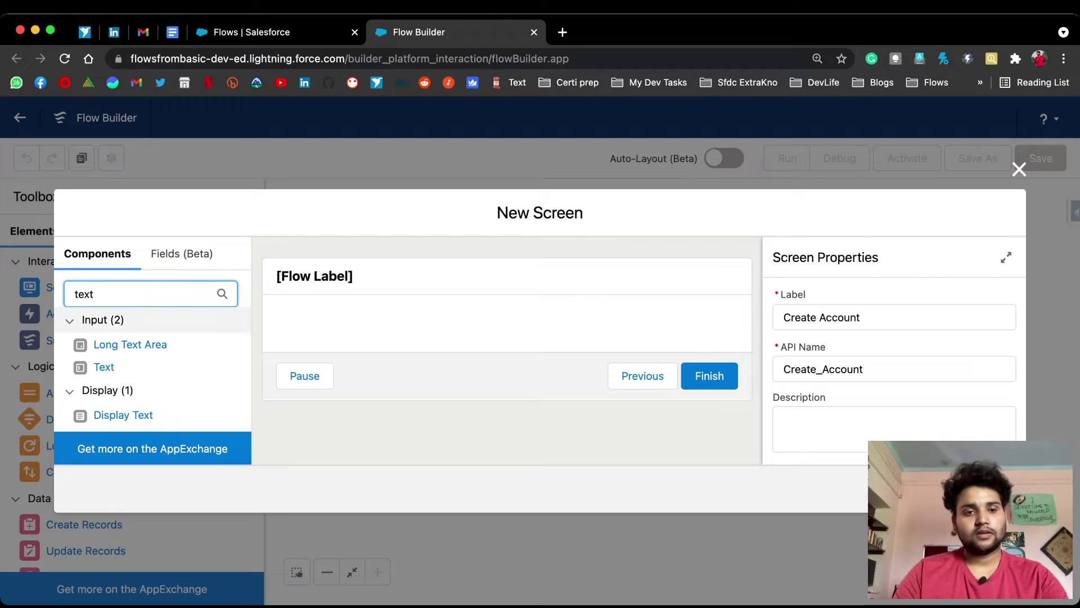
{"action": "left_click", "coordinate": [103, 367]}
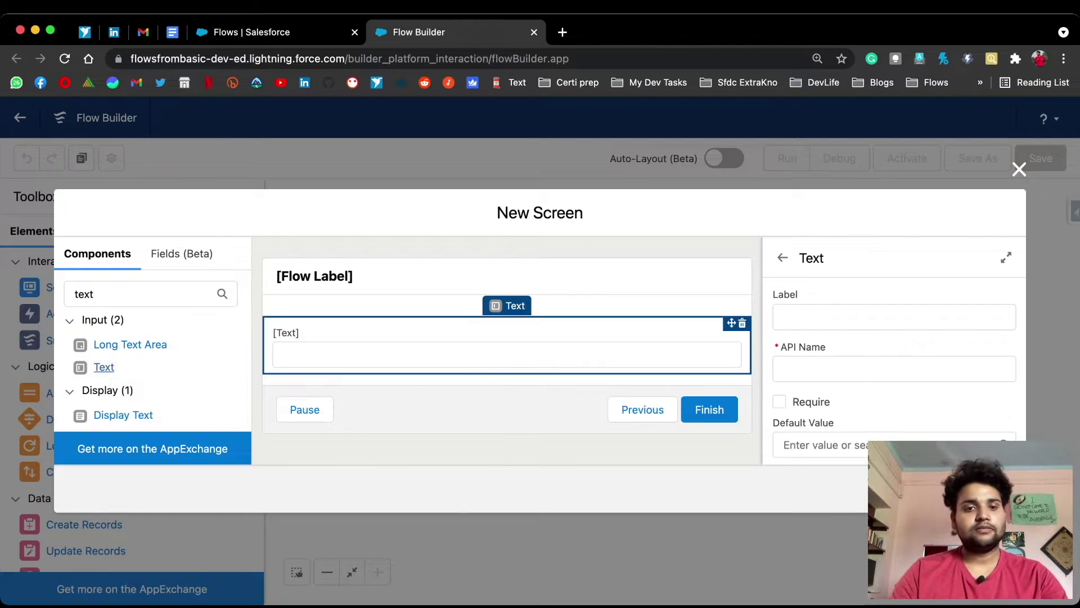
Step: Label the text component Account Name with API name Account_Name and make it required
{"action": "left_click", "coordinate": [784, 317]}
{"action": "type", "text": "A"}
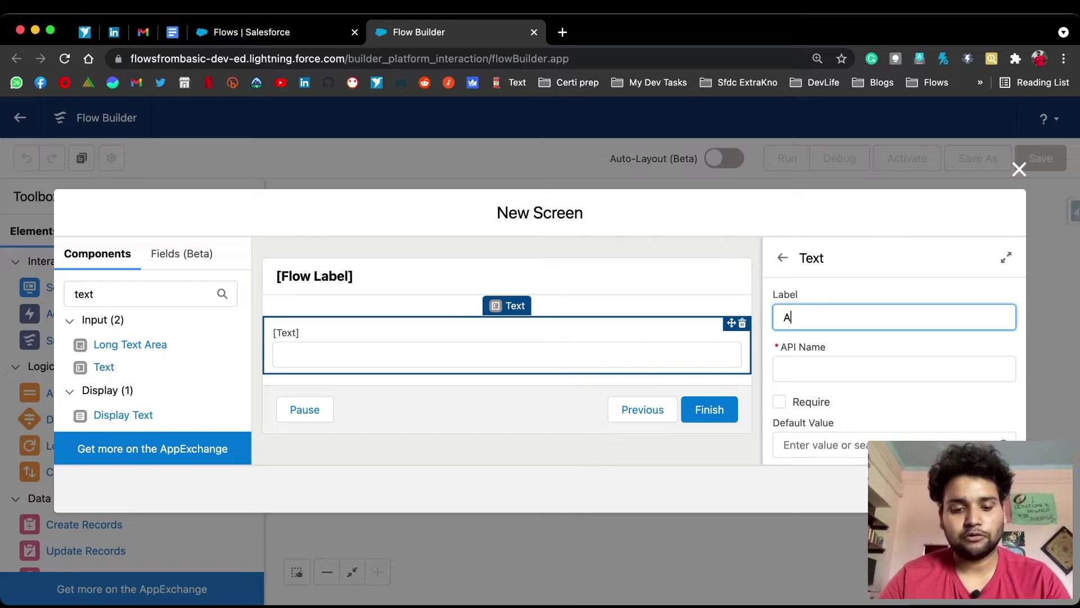
{"action": "type", "text": "ccount Name"}
{"action": "key", "text": "BackSpace"}
{"action": "key", "text": "BackSpace"}
{"action": "key", "text": "BackSpace"}
{"action": "type", "text": "ame"}
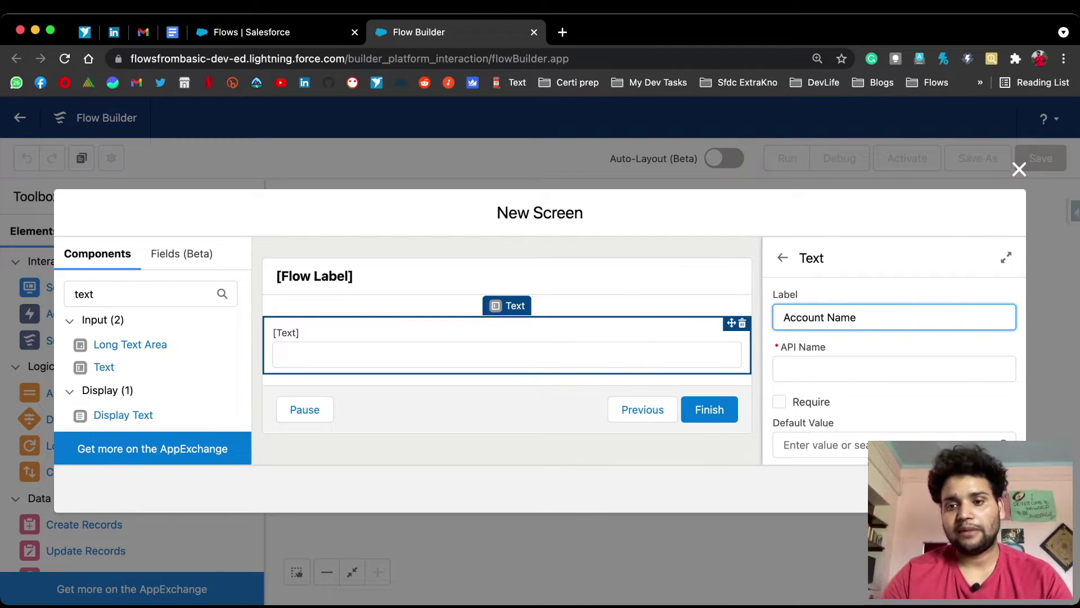
{"action": "left_click", "coordinate": [815, 368]}
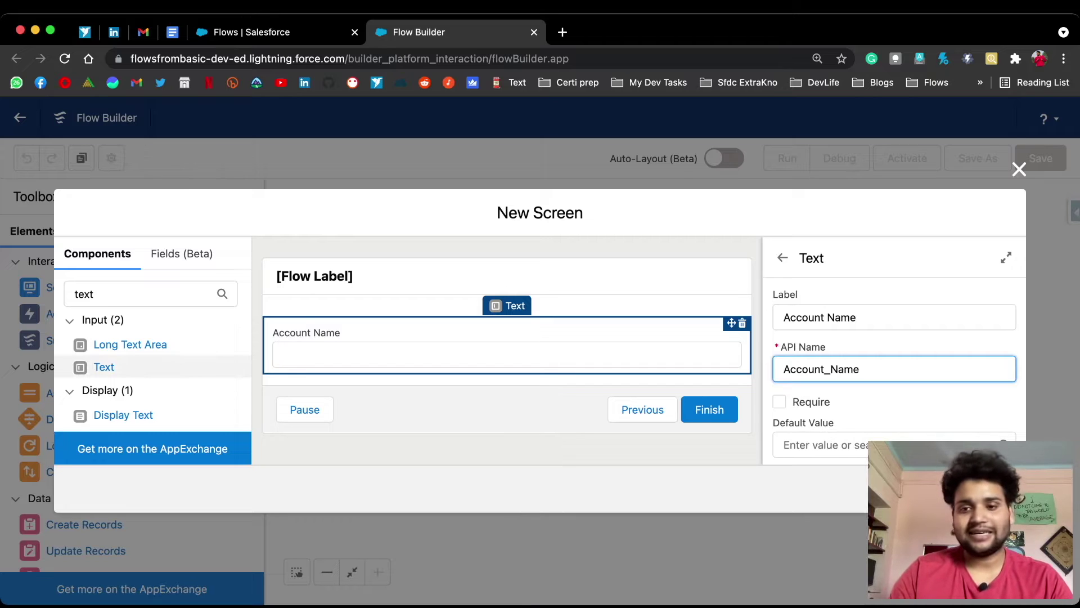
{"action": "left_click", "coordinate": [779, 401]}
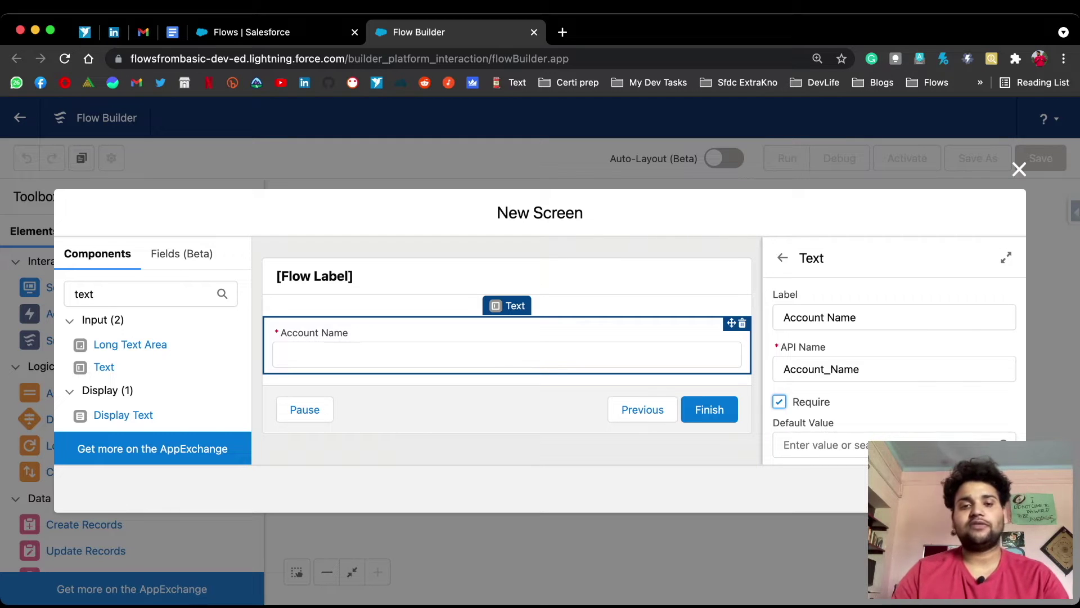
Step: Add a Number input component to the screen, labelled No of Location with API name No_of_Location
{"action": "left_click", "coordinate": [94, 294]}
{"action": "key", "text": "BackSpace"}
{"action": "key", "text": "BackSpace"}
{"action": "key", "text": "BackSpace"}
{"action": "key", "text": "BackSpace"}
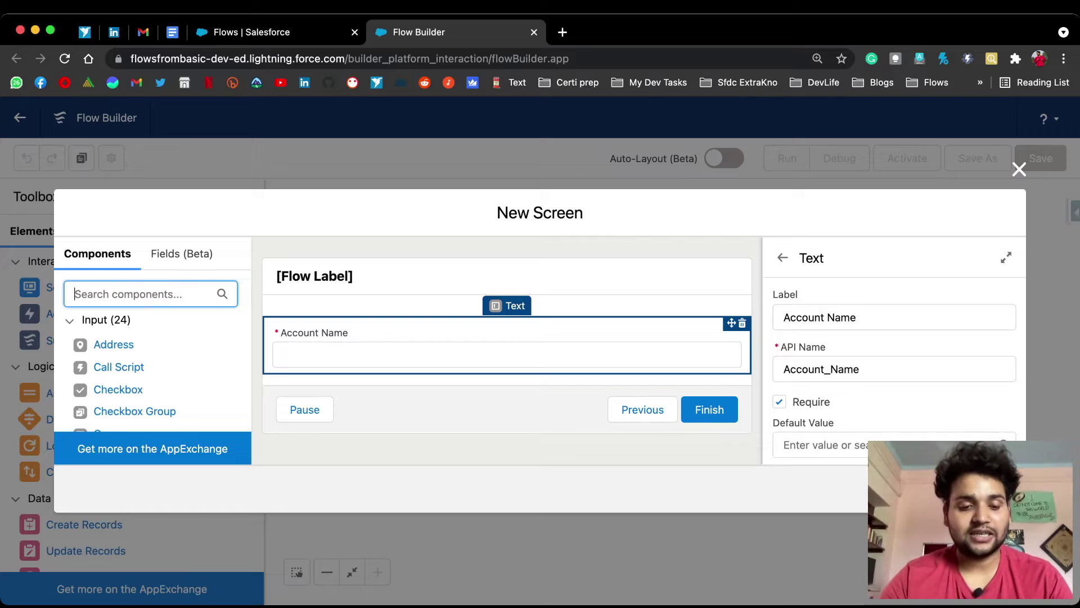
{"action": "type", "text": "number"}
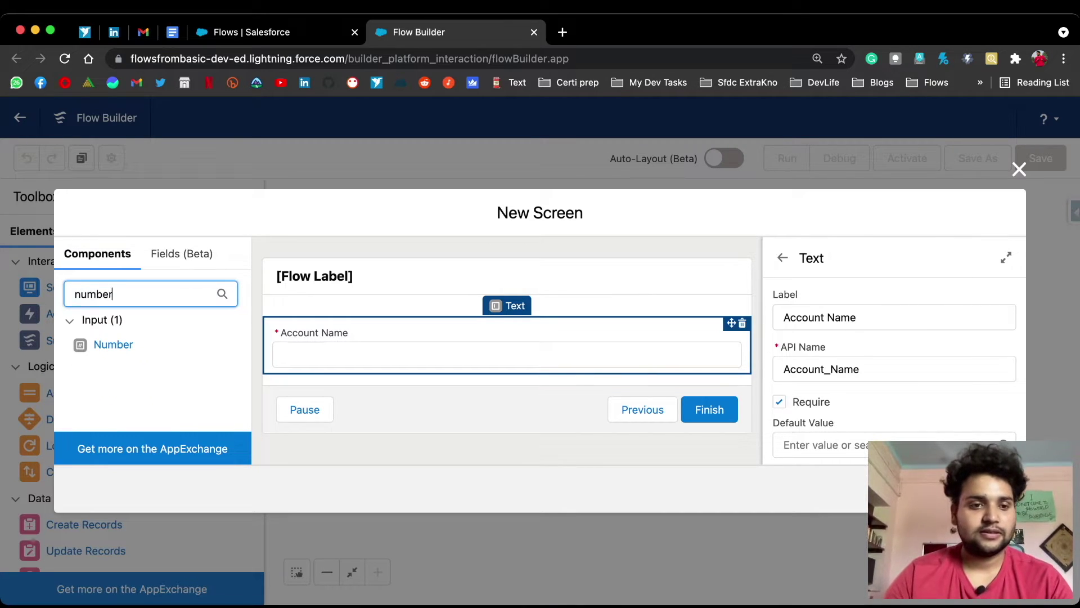
{"action": "left_click", "coordinate": [113, 344]}
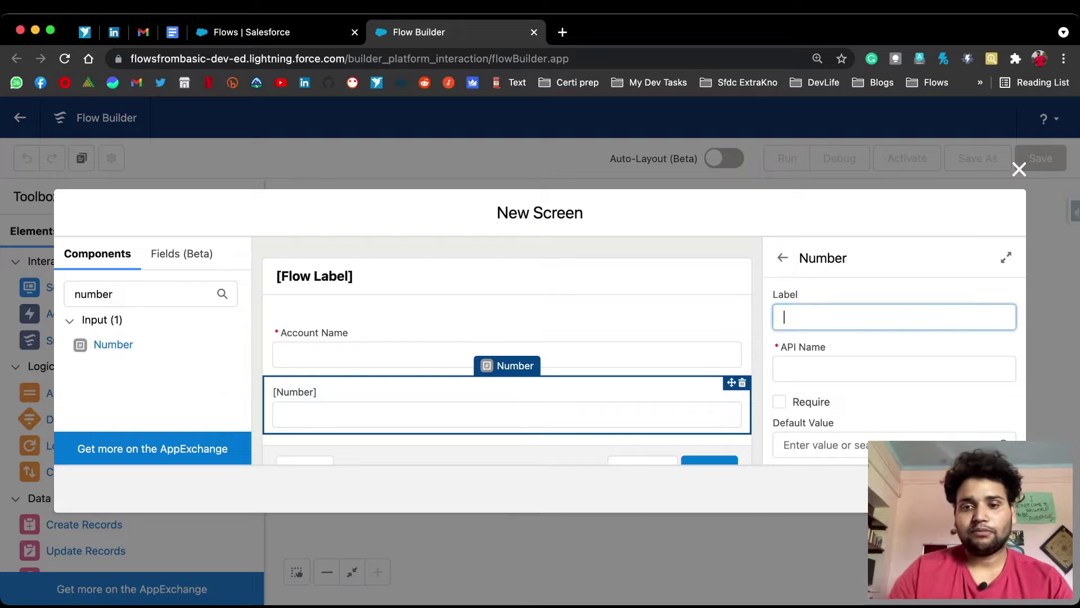
{"action": "type", "text": "No "}
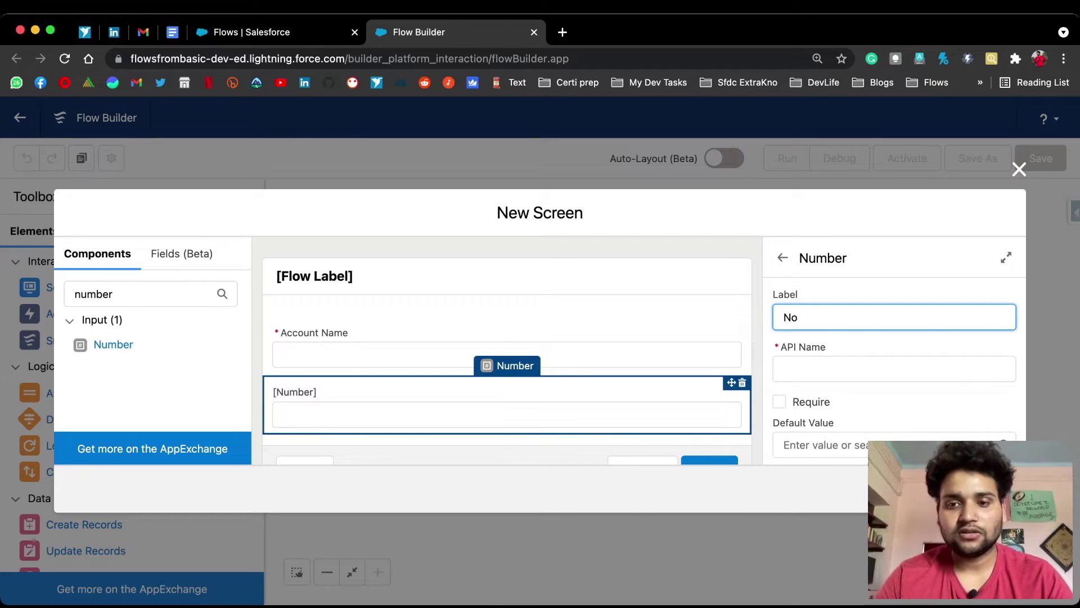
{"action": "type", "text": "of"}
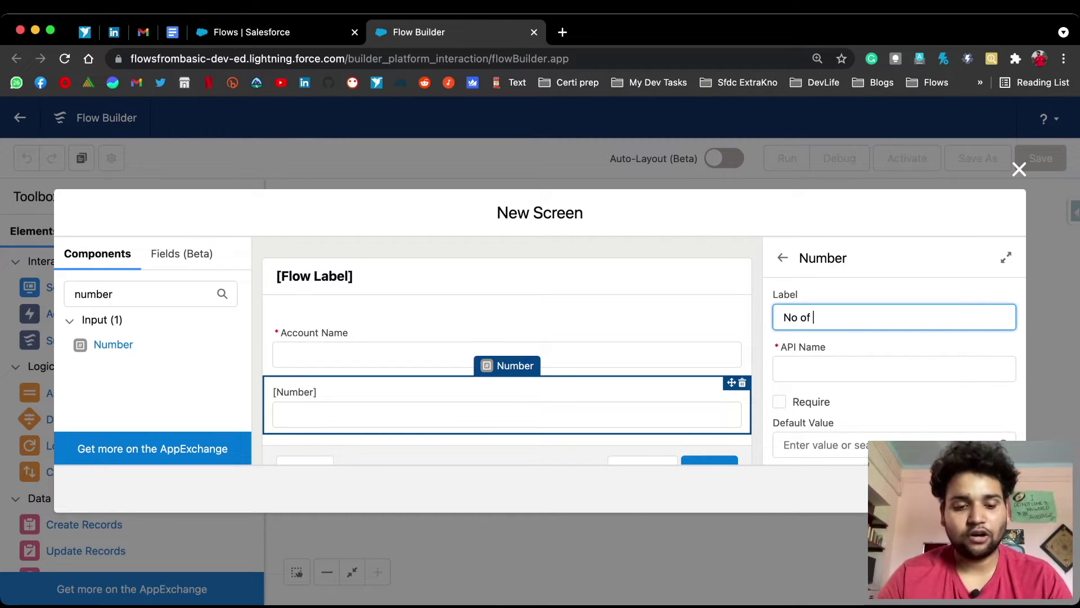
{"action": "type", "text": " Loca"}
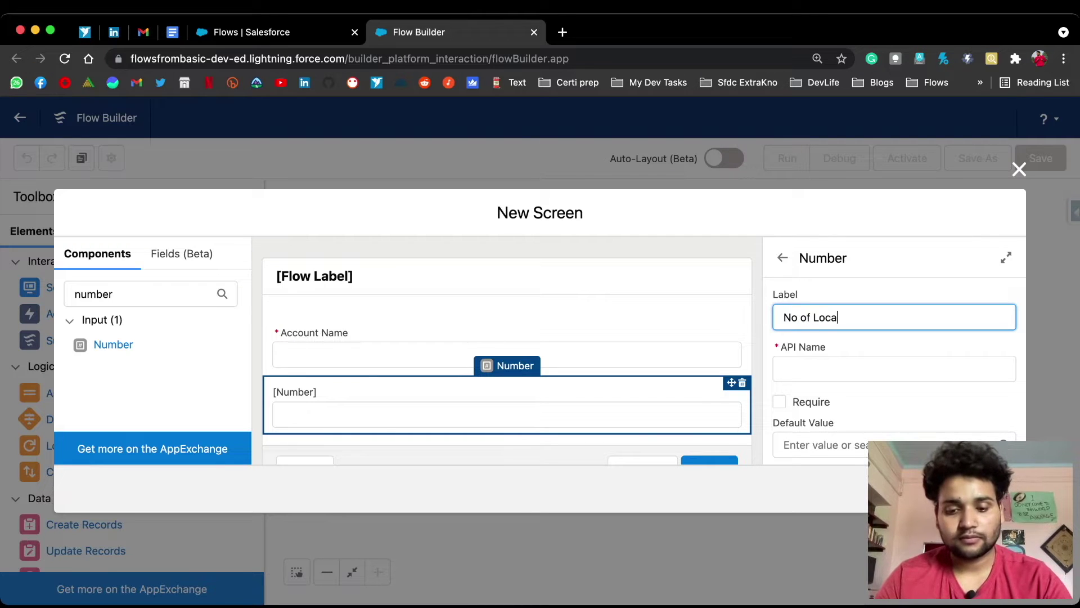
{"action": "type", "text": "tion"}
{"action": "key", "text": "Tab"}
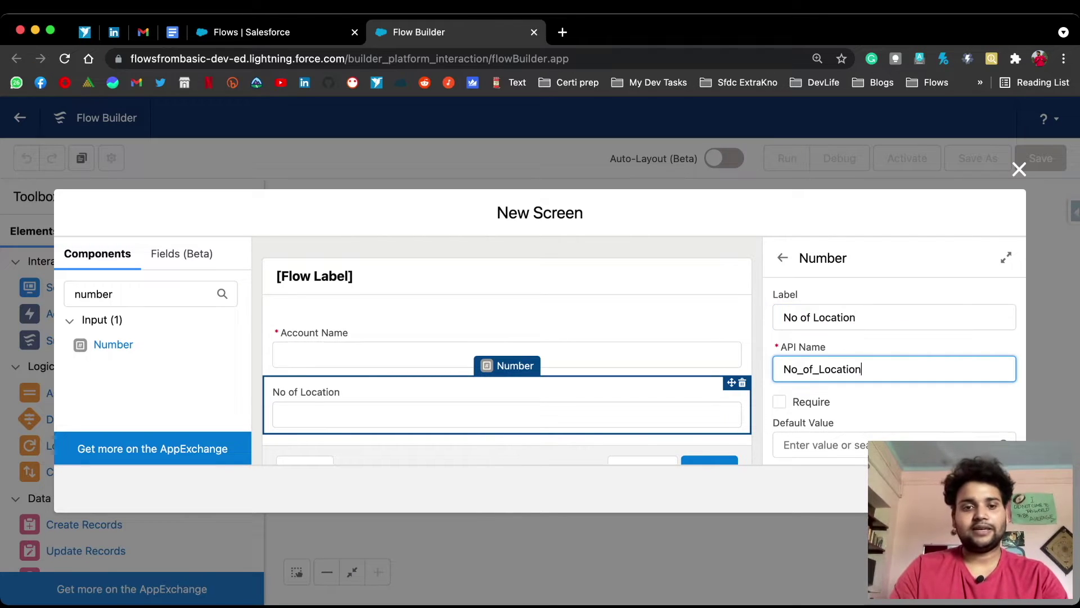
Step: Disable Pause and Previous in the screen's navigation controls, and connect the Start element to the finished screen
{"action": "scroll", "coordinate": [506, 350], "scroll_direction": "down", "scroll_amount": 2}
{"action": "left_click", "coordinate": [506, 429]}
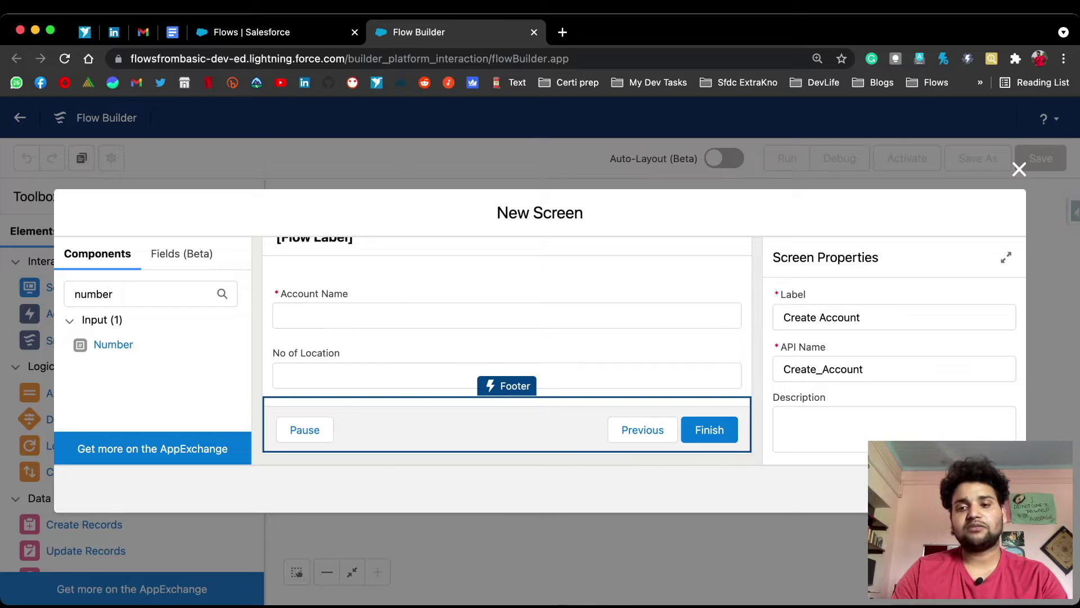
{"action": "scroll", "coordinate": [894, 360], "scroll_direction": "down", "scroll_amount": 5}
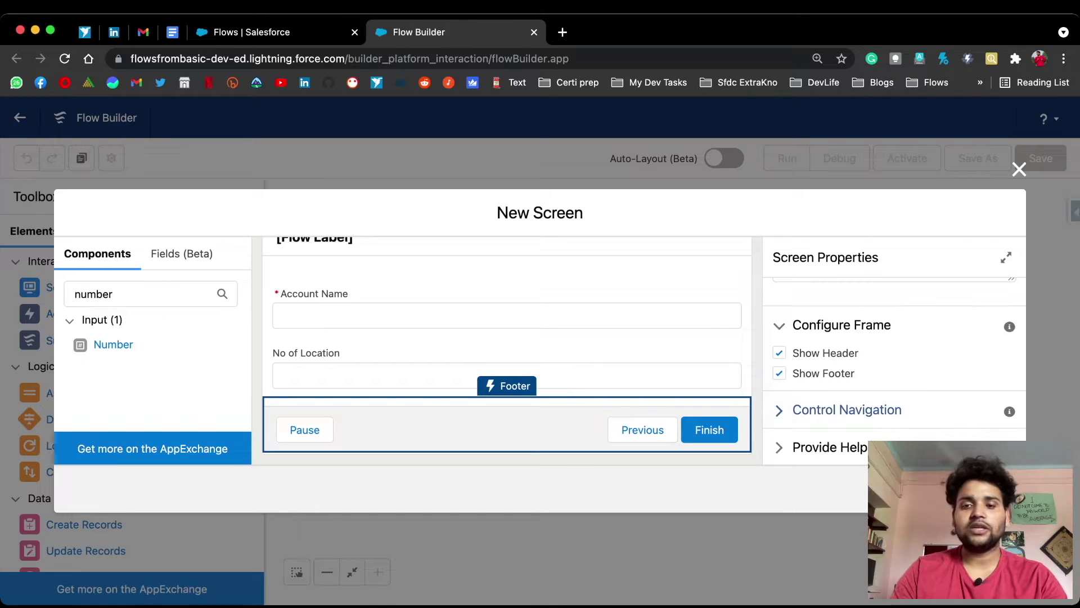
{"action": "left_click", "coordinate": [846, 410]}
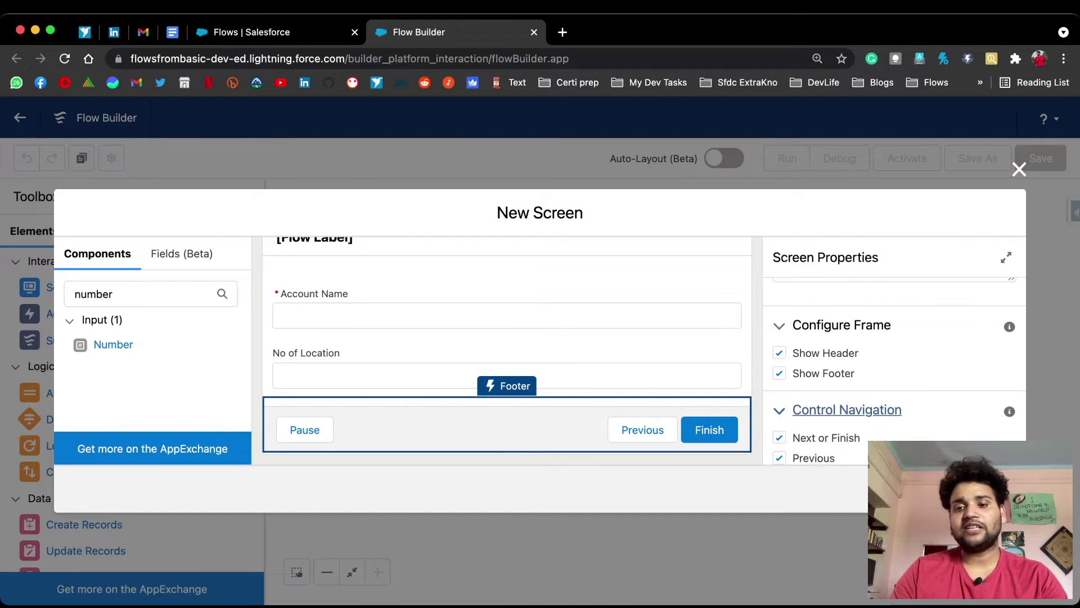
{"action": "scroll", "coordinate": [846, 410], "scroll_direction": "down", "scroll_amount": 2}
{"action": "left_click", "coordinate": [779, 410]}
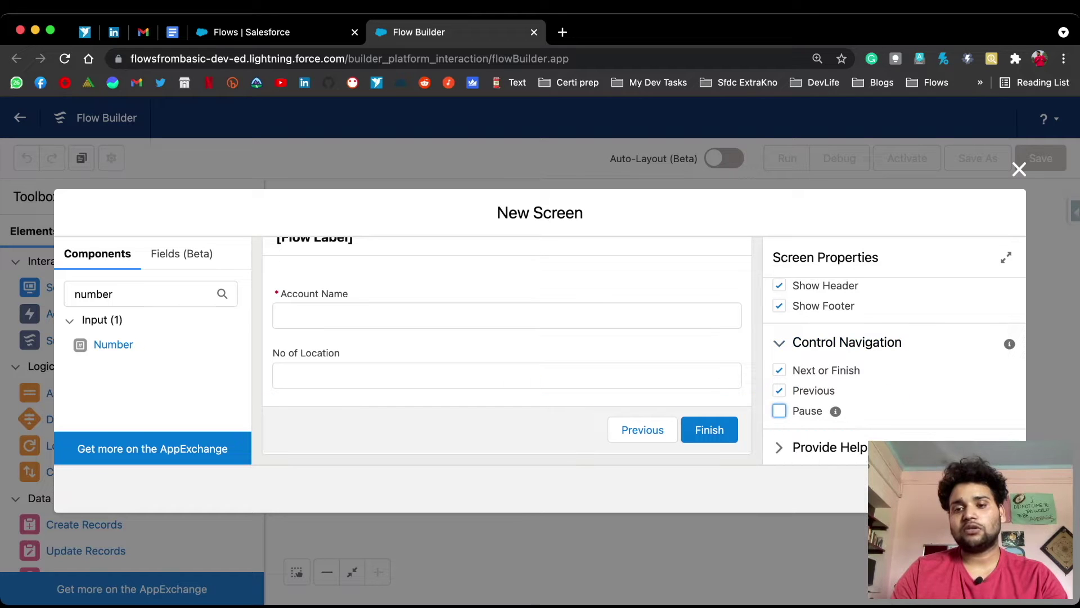
{"action": "left_click", "coordinate": [779, 390]}
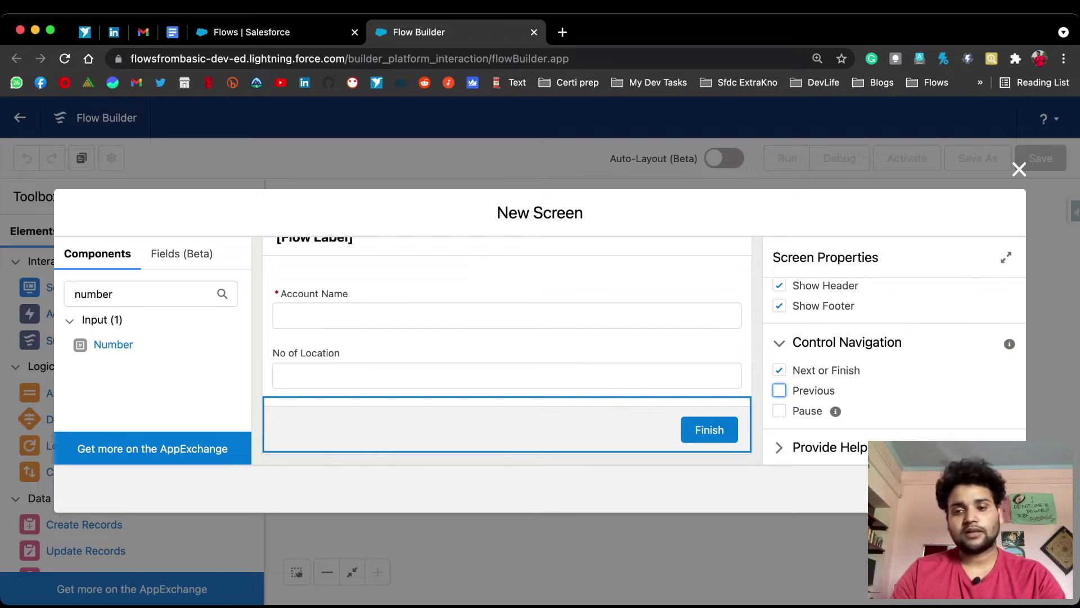
{"action": "left_click", "coordinate": [990, 488]}
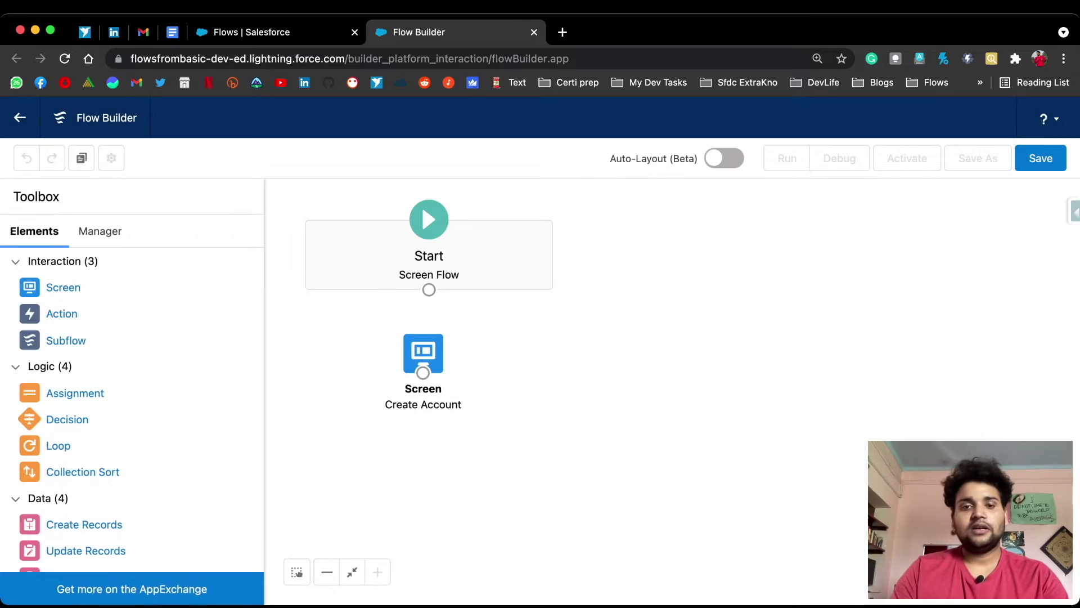
{"action": "left_click_drag", "start_coordinate": [429, 290], "coordinate": [428, 356]}
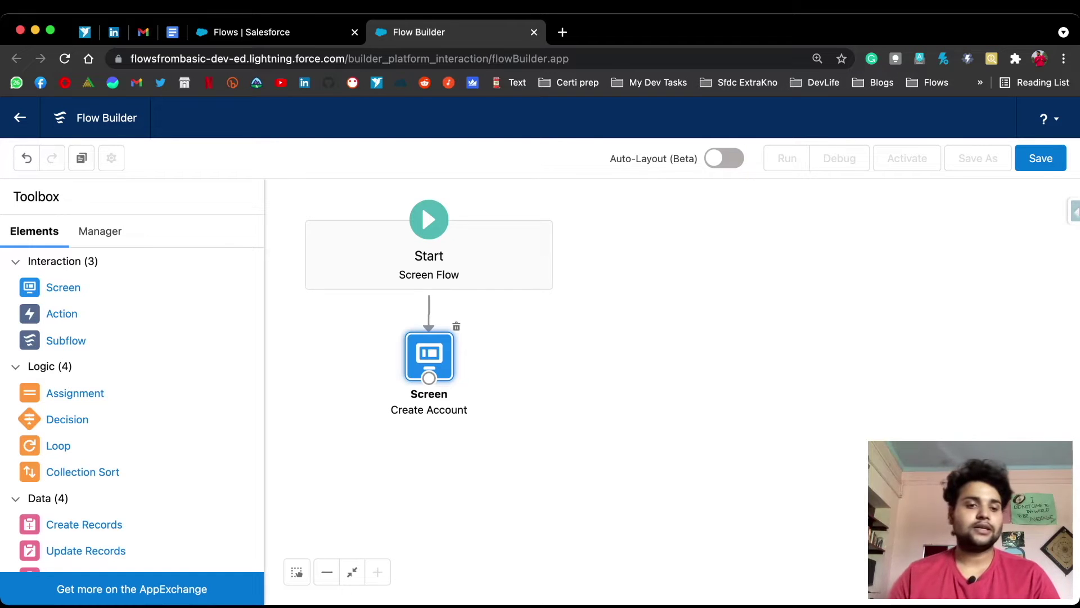
Step: Add a Create Records element labelled Create Account with API name Create_Account0
{"action": "scroll", "coordinate": [84, 460], "scroll_direction": "down", "scroll_amount": 1}
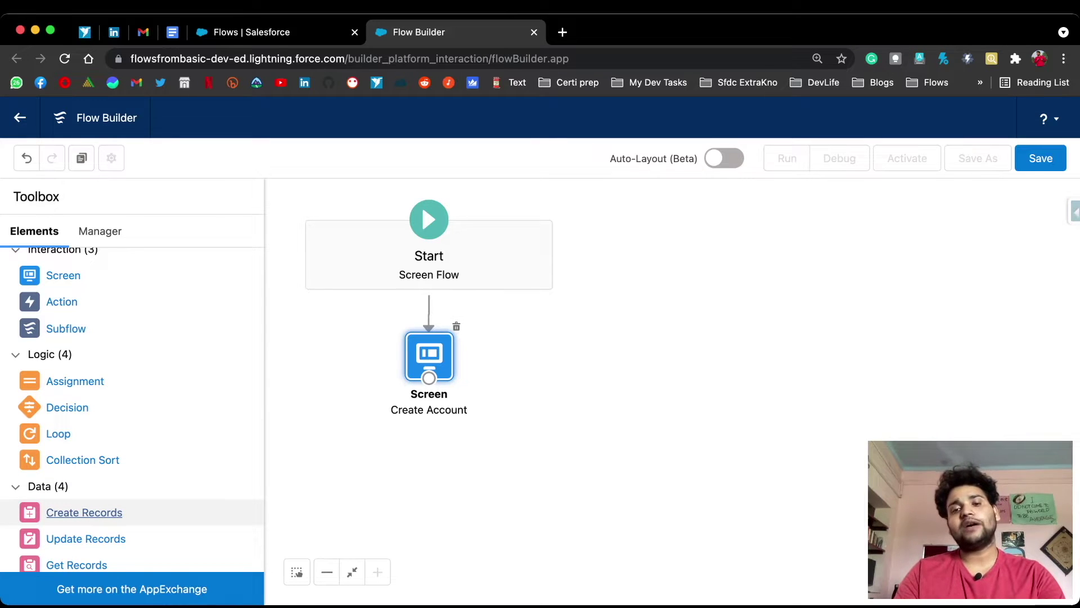
{"action": "left_click", "coordinate": [84, 512]}
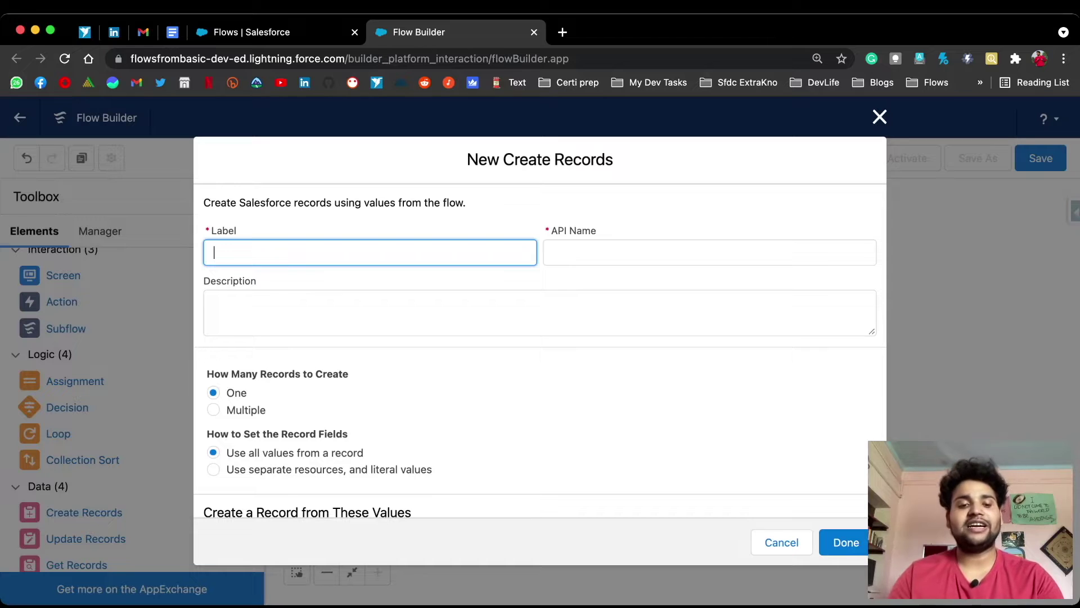
{"action": "type", "text": "C"}
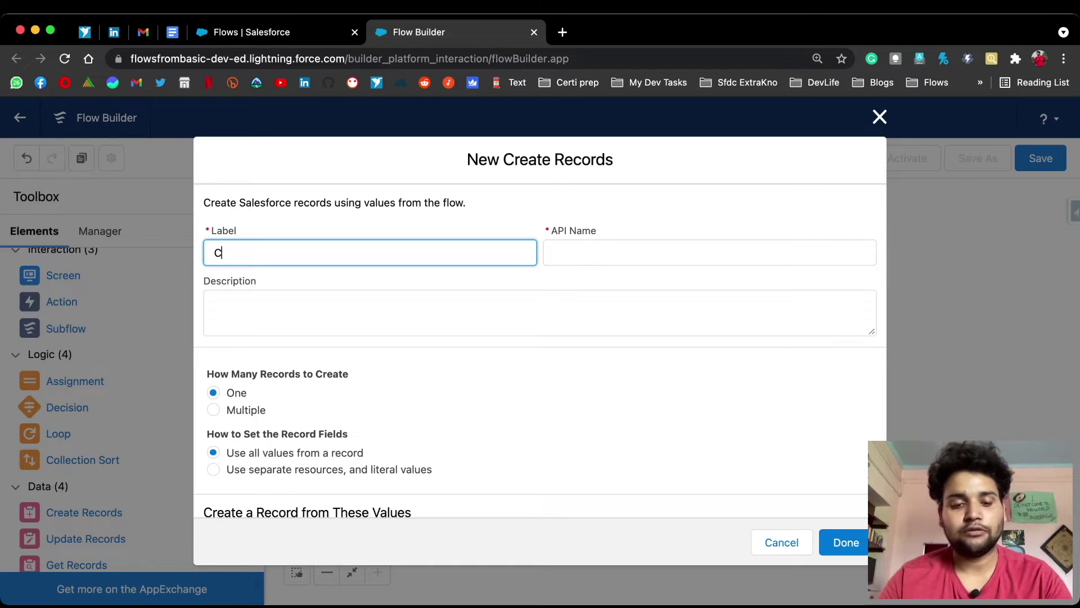
{"action": "type", "text": "reate Account"}
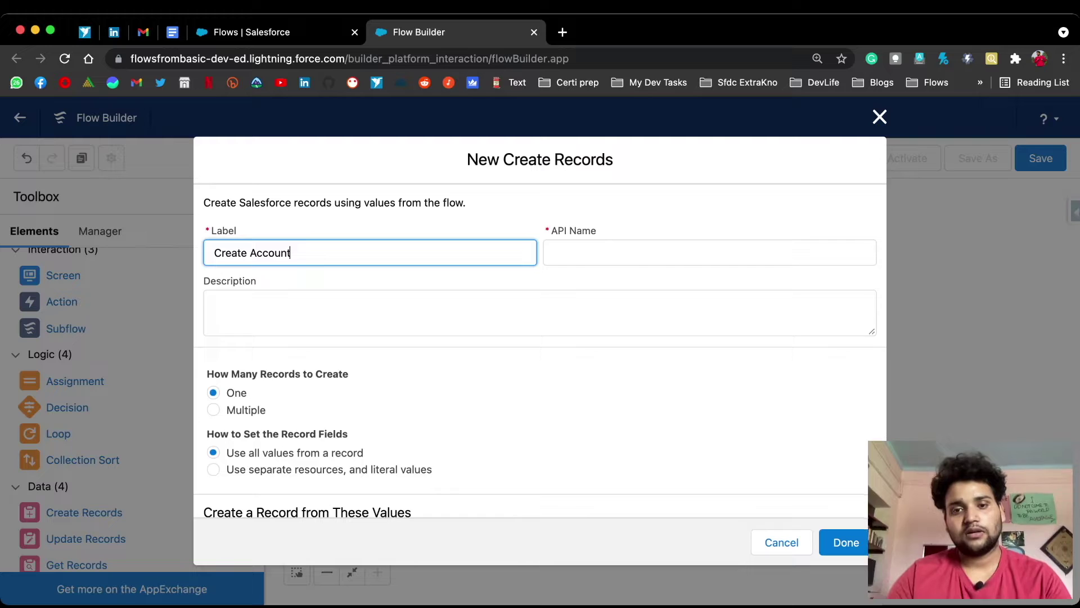
{"action": "key", "text": "Tab"}
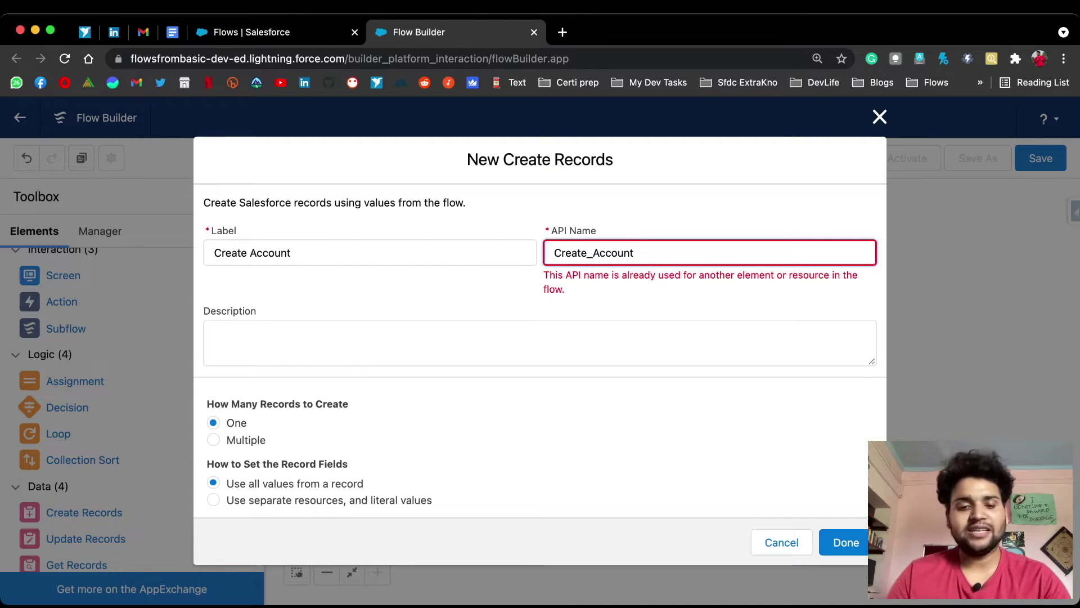
{"action": "type", "text": "0"}
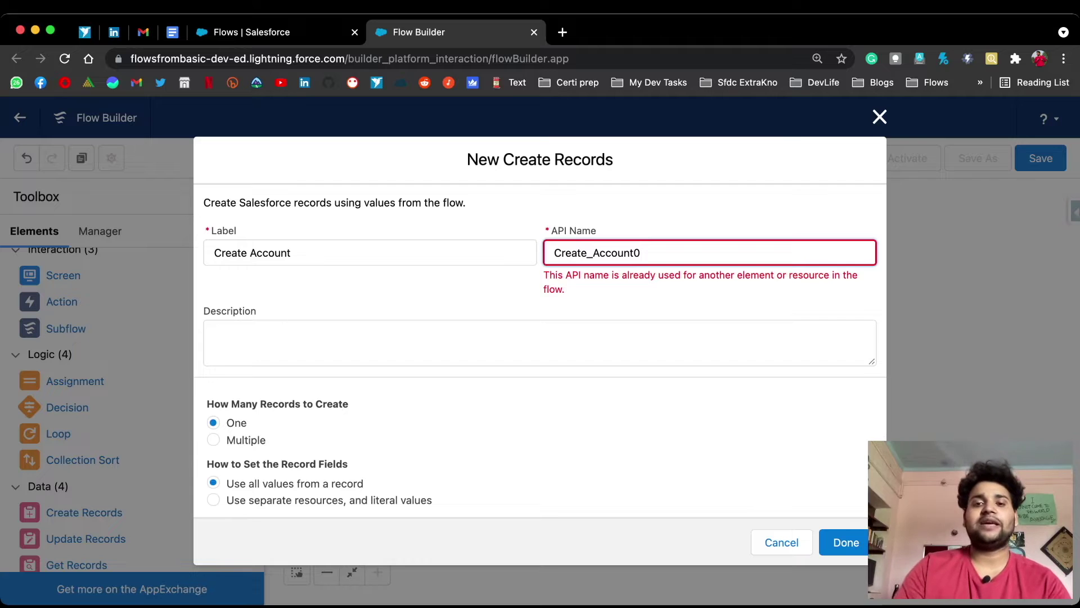
Step: Set the record fields to use separate resources and literal values, and choose Account as the object to create
{"action": "scroll", "coordinate": [540, 350], "scroll_direction": "down", "scroll_amount": 1}
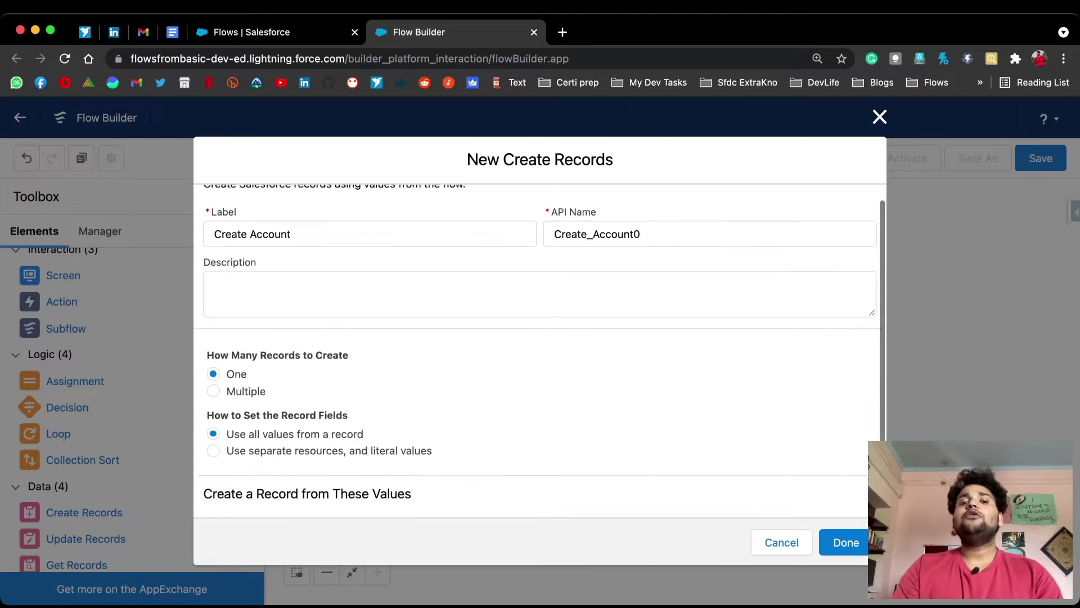
{"action": "scroll", "coordinate": [540, 349], "scroll_direction": "down", "scroll_amount": 2}
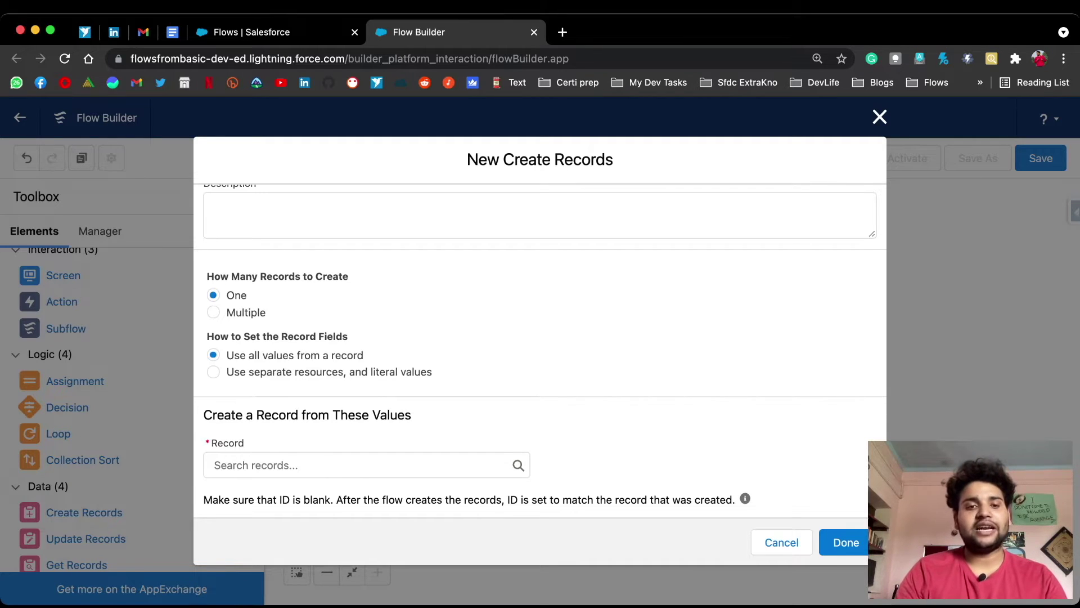
{"action": "left_click", "coordinate": [213, 372]}
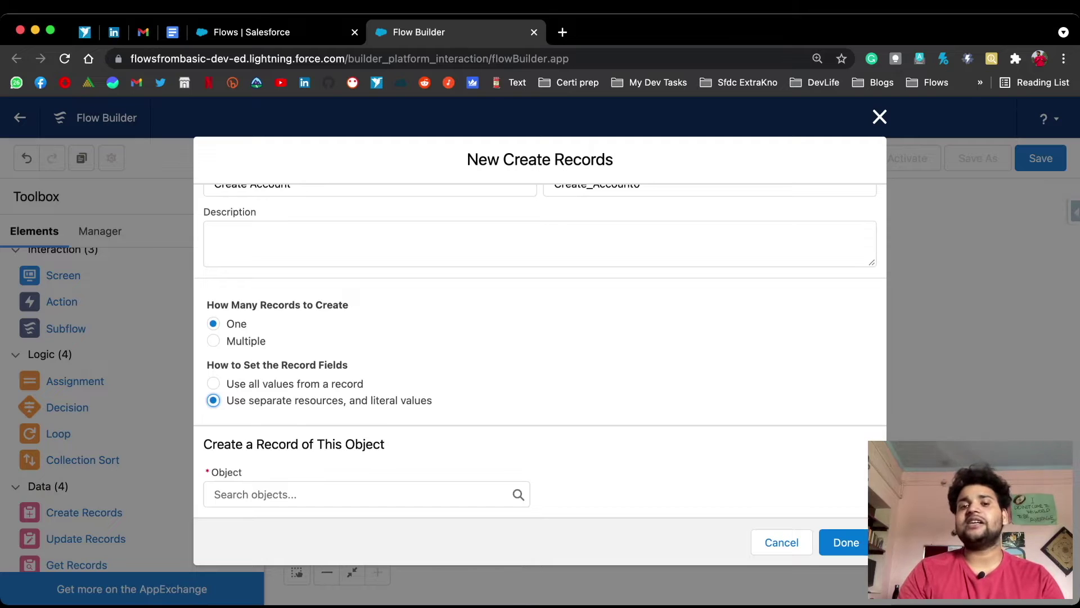
{"action": "left_click", "coordinate": [366, 494]}
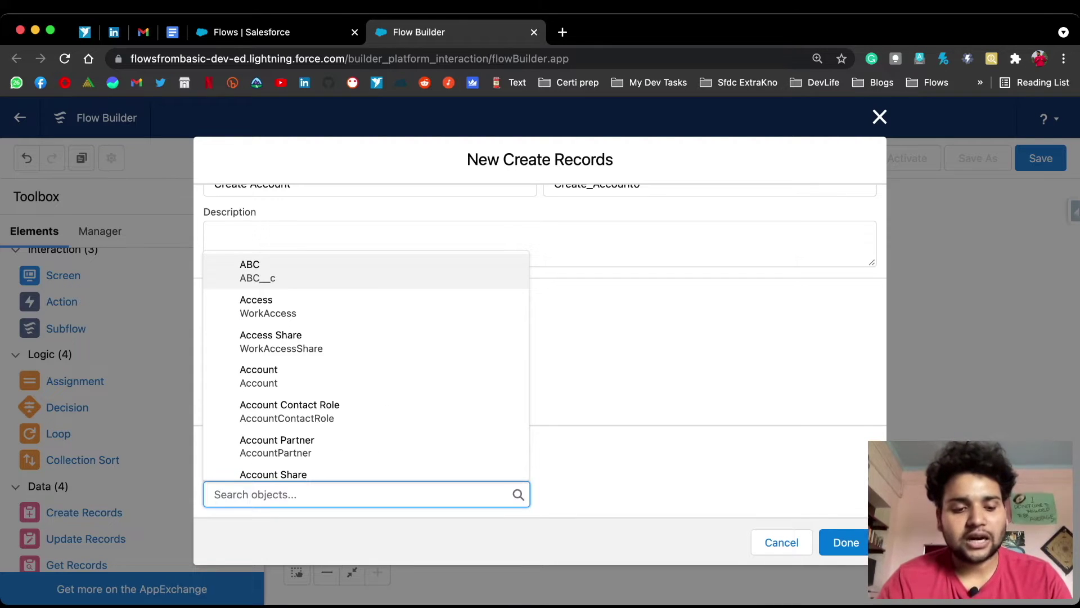
{"action": "type", "text": "Accoun"}
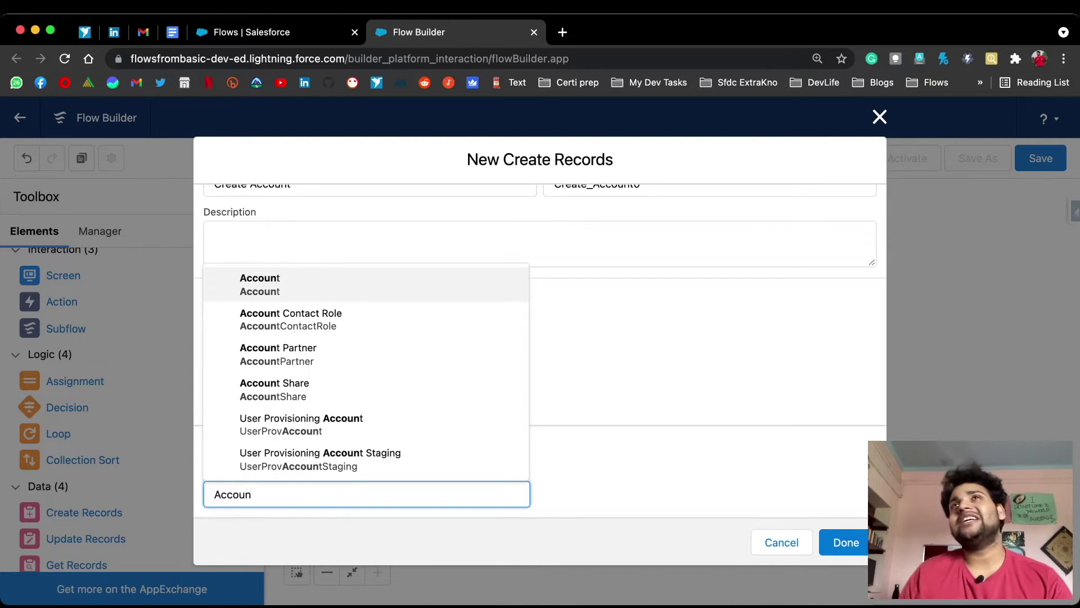
{"action": "left_click", "coordinate": [365, 284]}
Step: Choose Name as the first Account field to set in the Create Records element
{"action": "scroll", "coordinate": [539, 350], "scroll_direction": "down", "scroll_amount": 2}
{"action": "scroll", "coordinate": [539, 350], "scroll_direction": "down", "scroll_amount": 2}
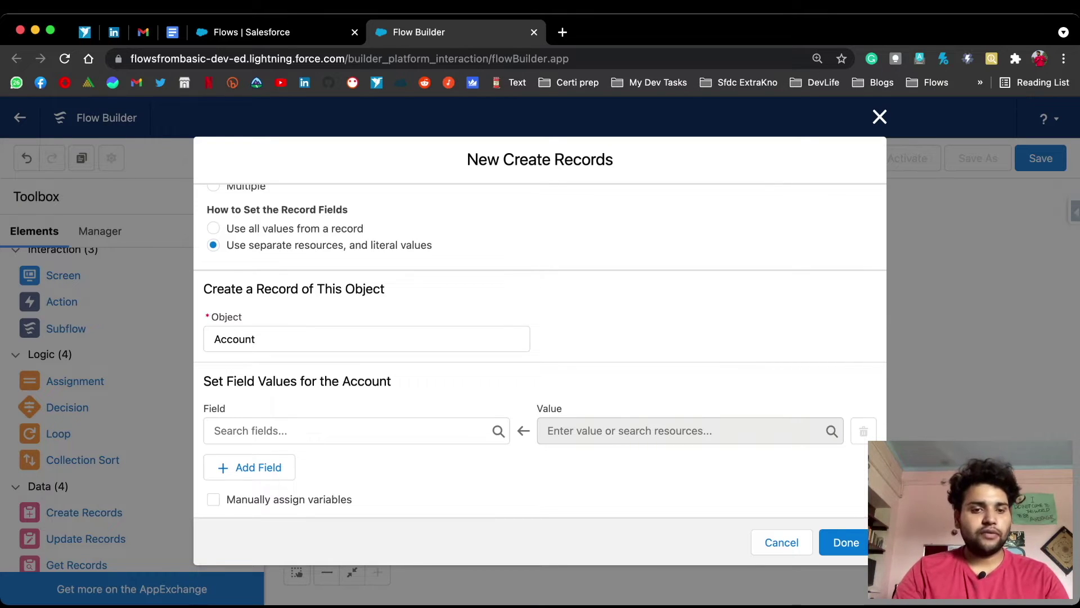
{"action": "left_click", "coordinate": [355, 430]}
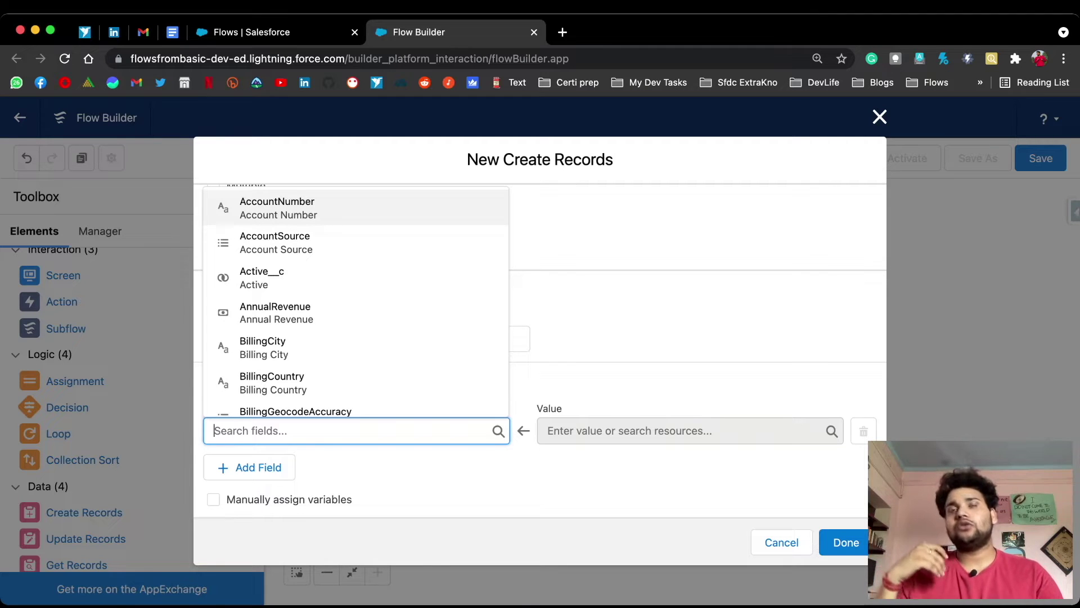
{"action": "type", "text": "acc"}
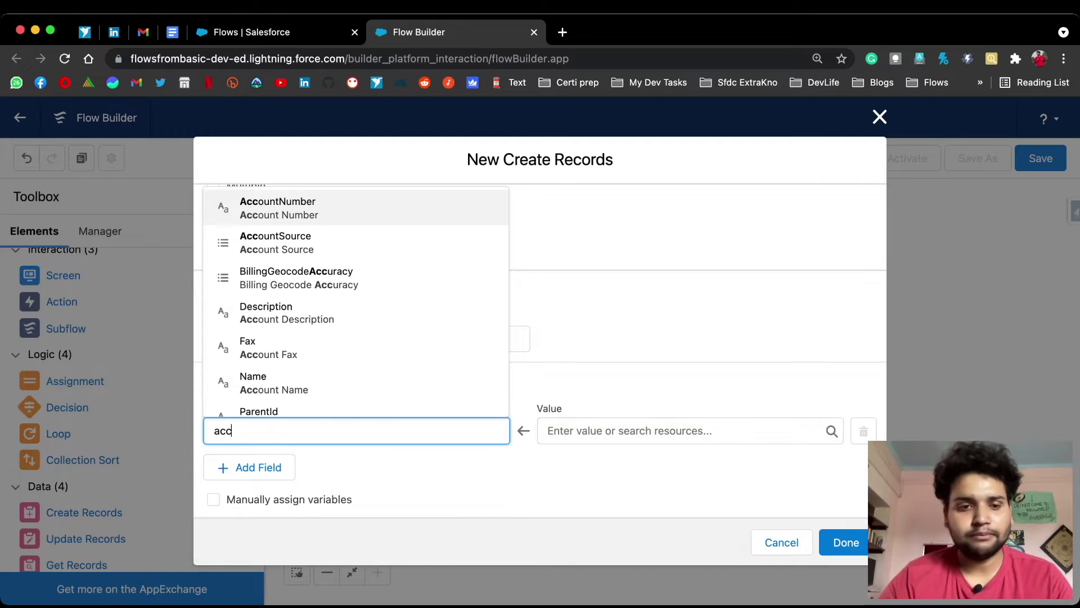
{"action": "key", "text": "Up"}
{"action": "key", "text": "Up"}
{"action": "key", "text": "Up"}
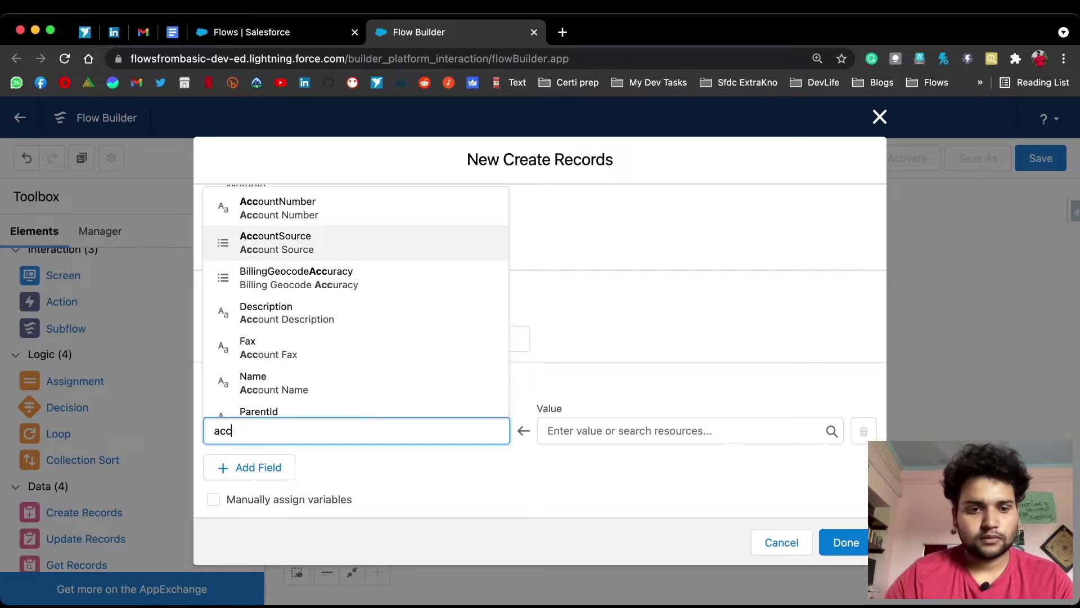
{"action": "key", "text": "Down"}
{"action": "key", "text": "Down"}
{"action": "key", "text": "Down"}
{"action": "key", "text": "Down"}
{"action": "key", "text": "Return"}
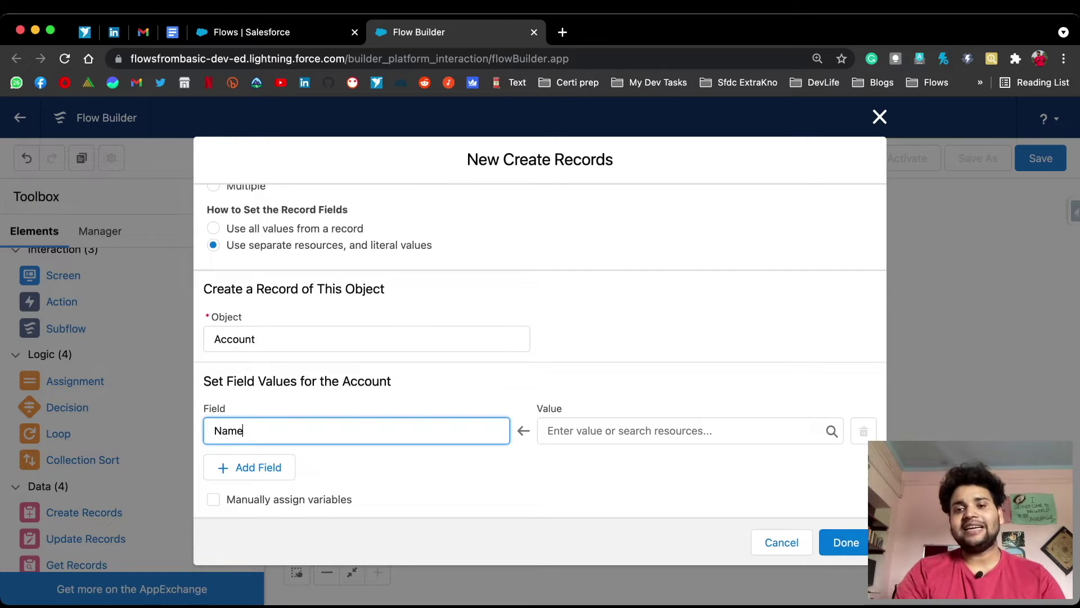
Step: Assign the Account_Name screen component as the value of the Name field
{"action": "key", "text": "Tab"}
{"action": "key", "text": "Up"}
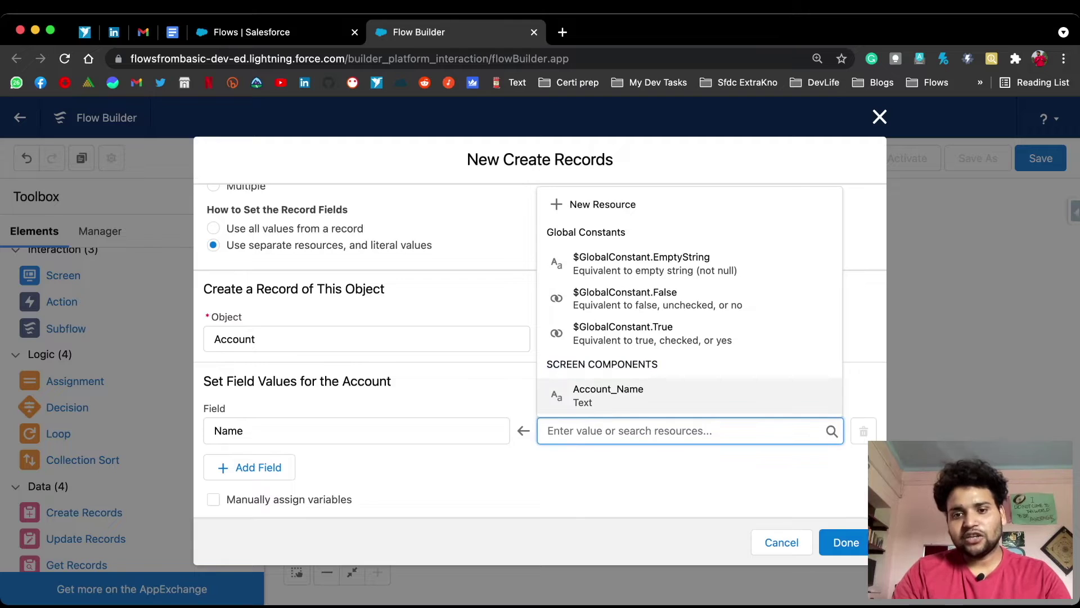
{"action": "scroll", "coordinate": [689, 394], "scroll_direction": "down", "scroll_amount": 3}
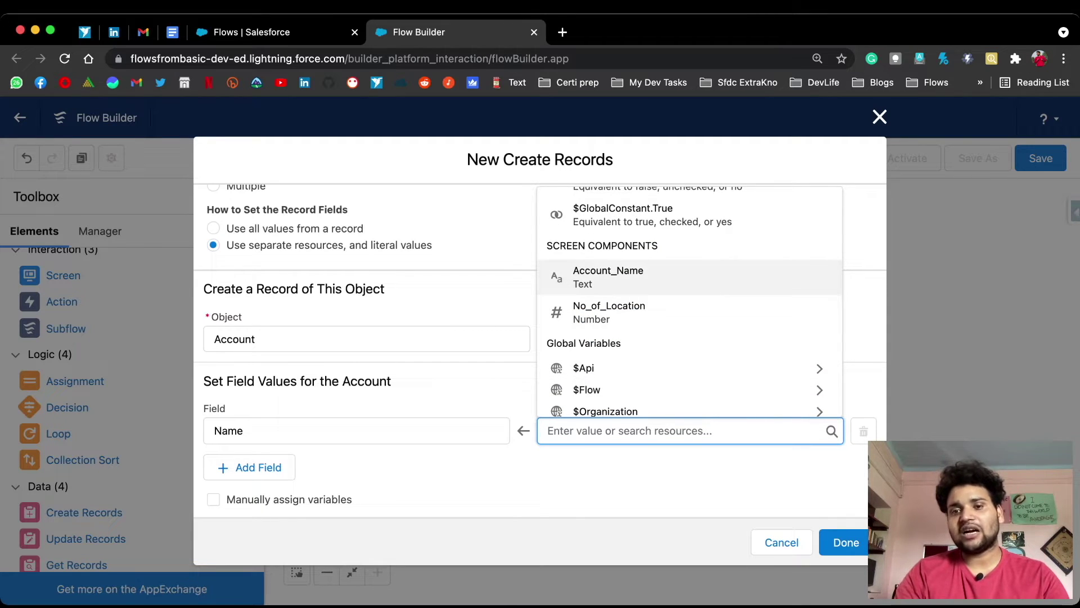
{"action": "key", "text": "Down"}
{"action": "key", "text": "Up"}
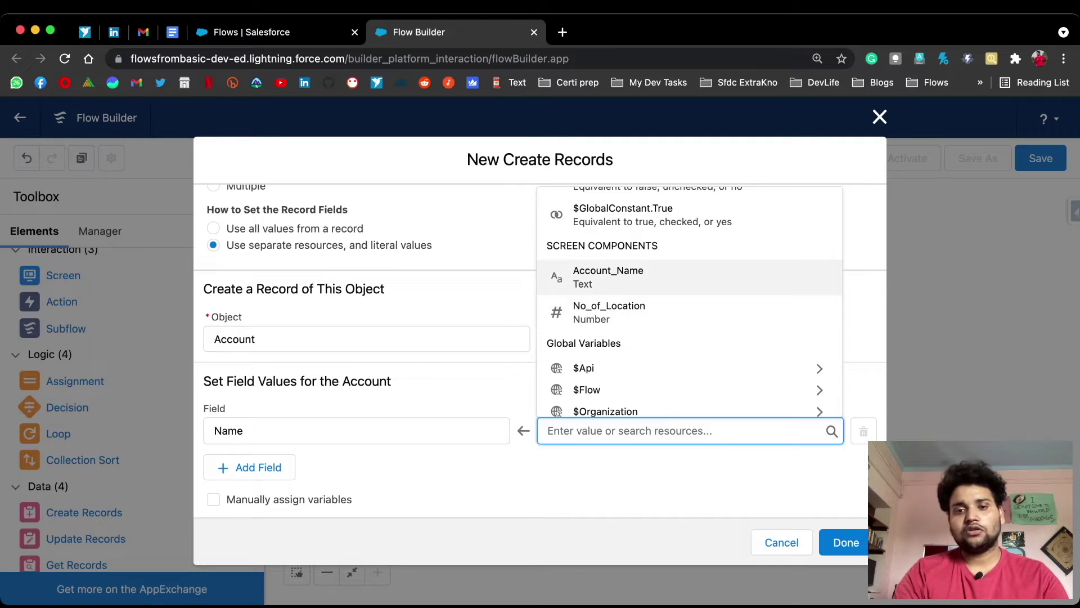
{"action": "key", "text": "Return"}
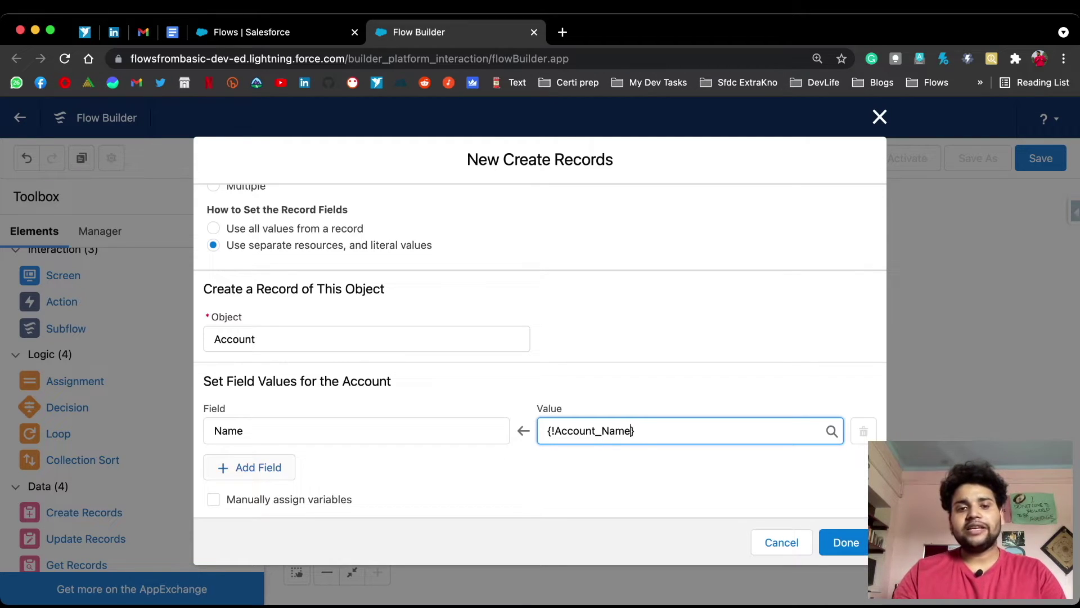
Step: Add a second field assignment that sets NumberofLocations__c from the No_of_Location screen component
{"action": "left_click", "coordinate": [249, 467]}
{"action": "left_click", "coordinate": [356, 482]}
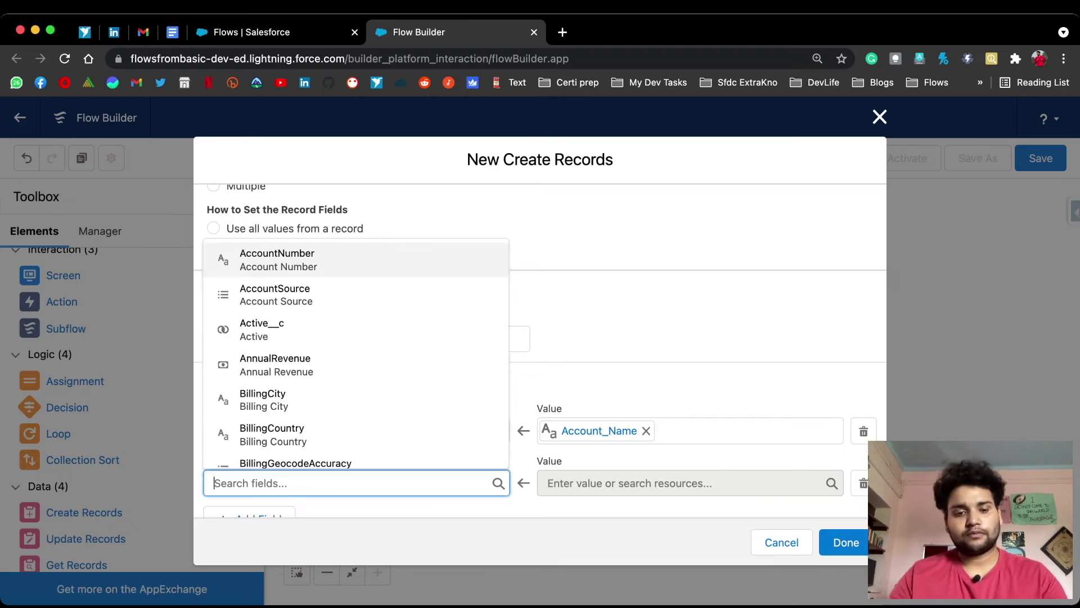
{"action": "type", "text": "no"}
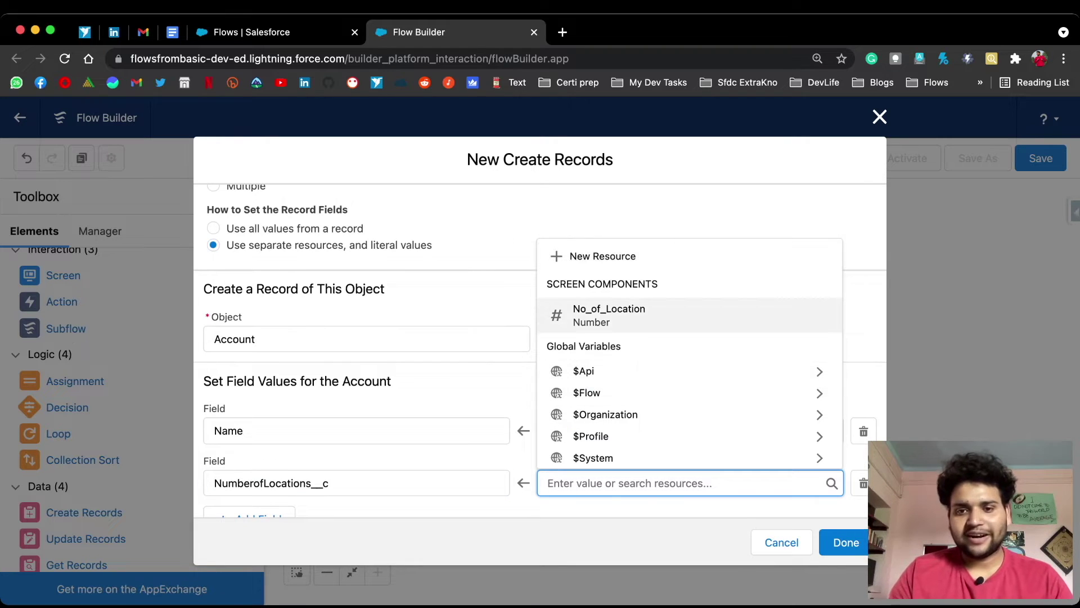
{"action": "key", "text": "Return"}
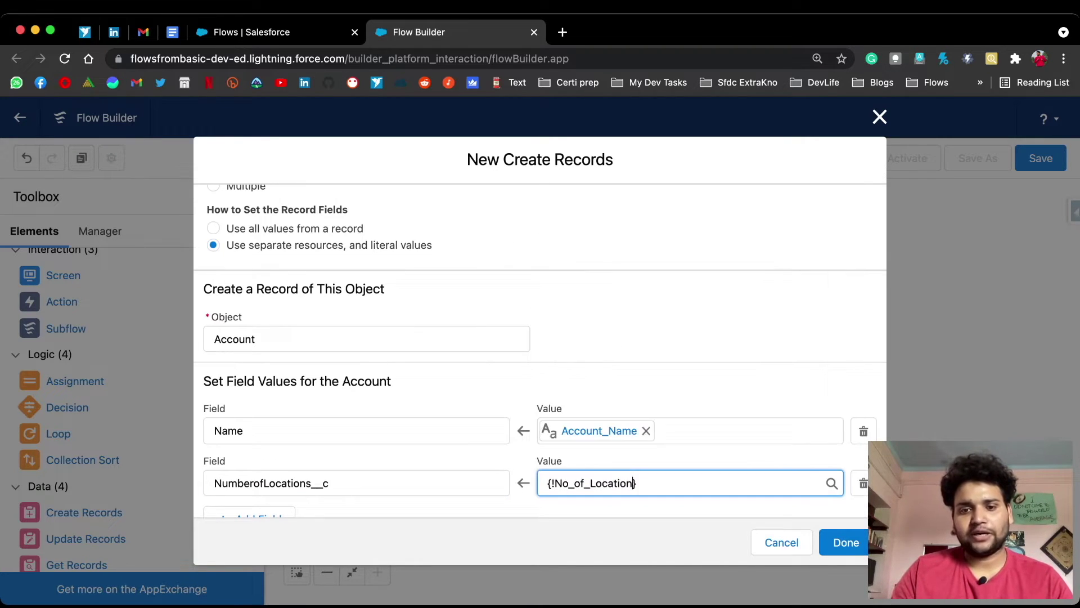
{"action": "key", "text": "Tab"}
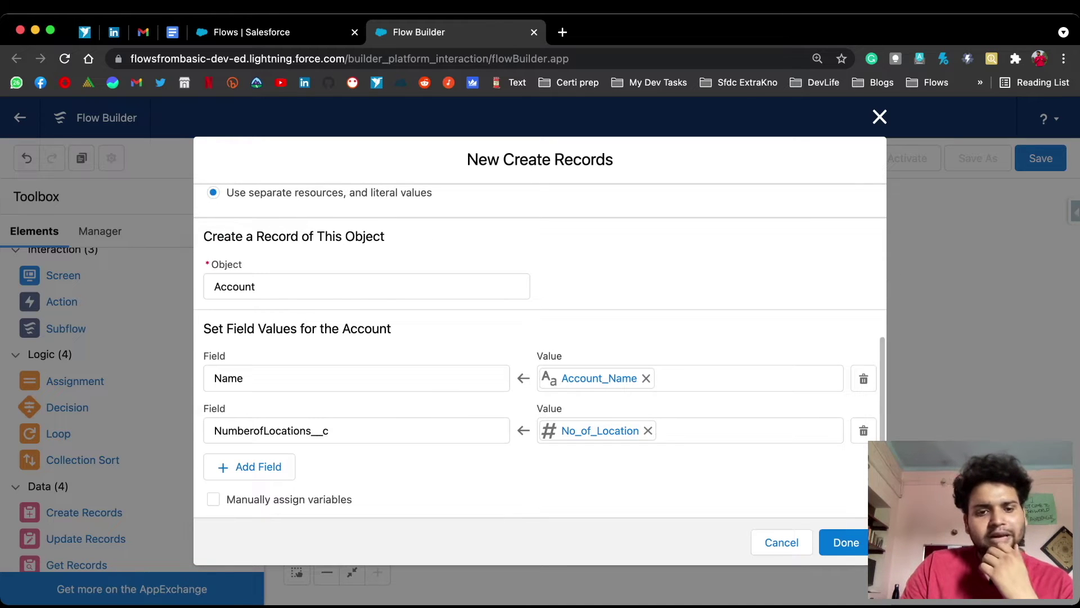
{"action": "left_click", "coordinate": [213, 499]}
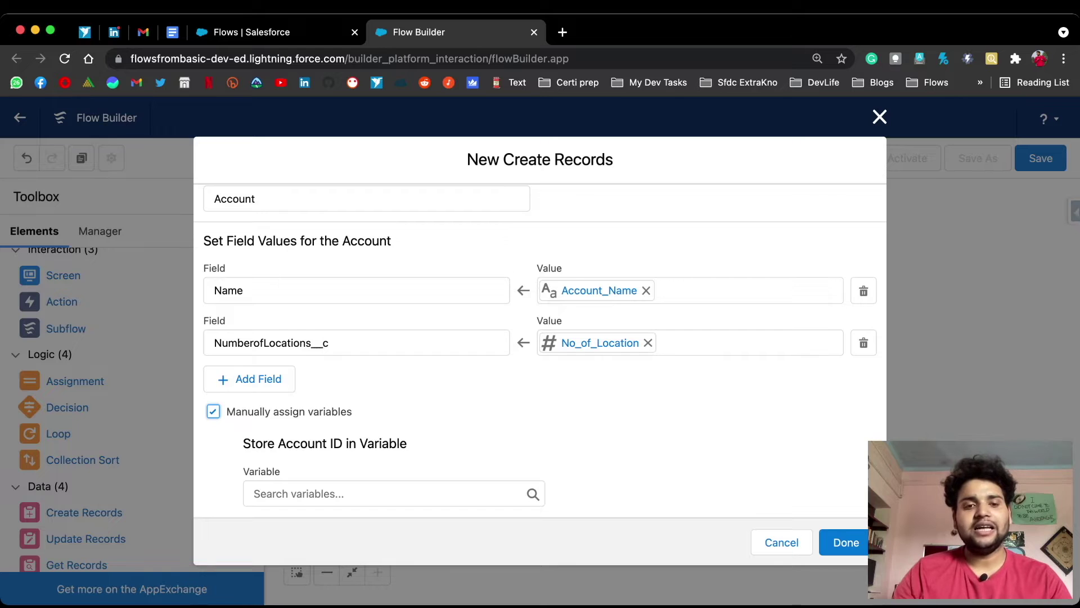
{"action": "left_click", "coordinate": [213, 411]}
{"action": "left_click", "coordinate": [691, 403]}
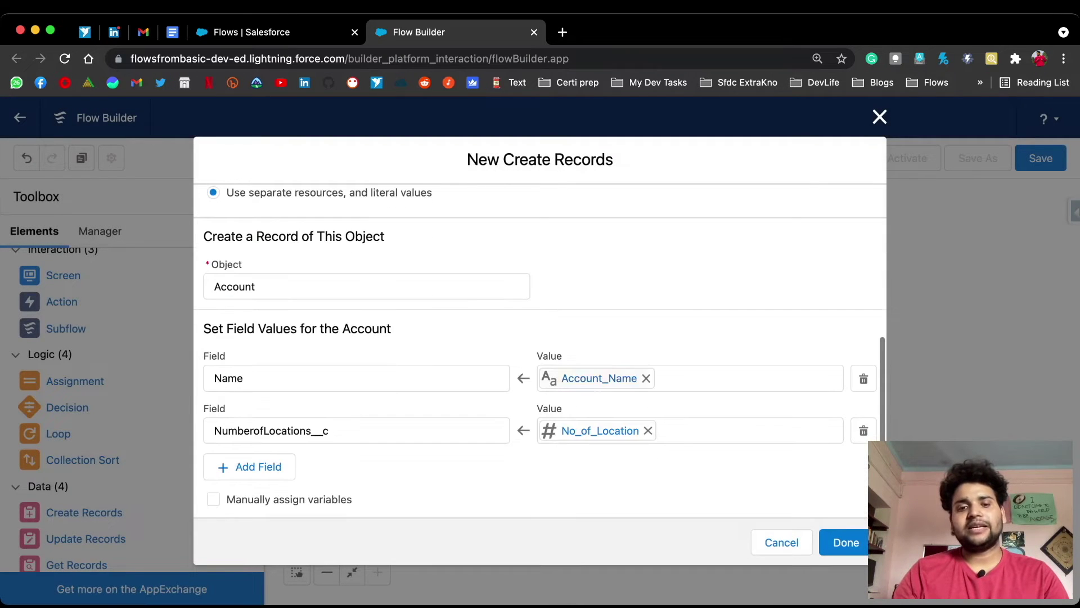
Step: Finish the Create Records element and save the flow as Create Record Element with API name Create_Record_Element
{"action": "left_click", "coordinate": [846, 542]}
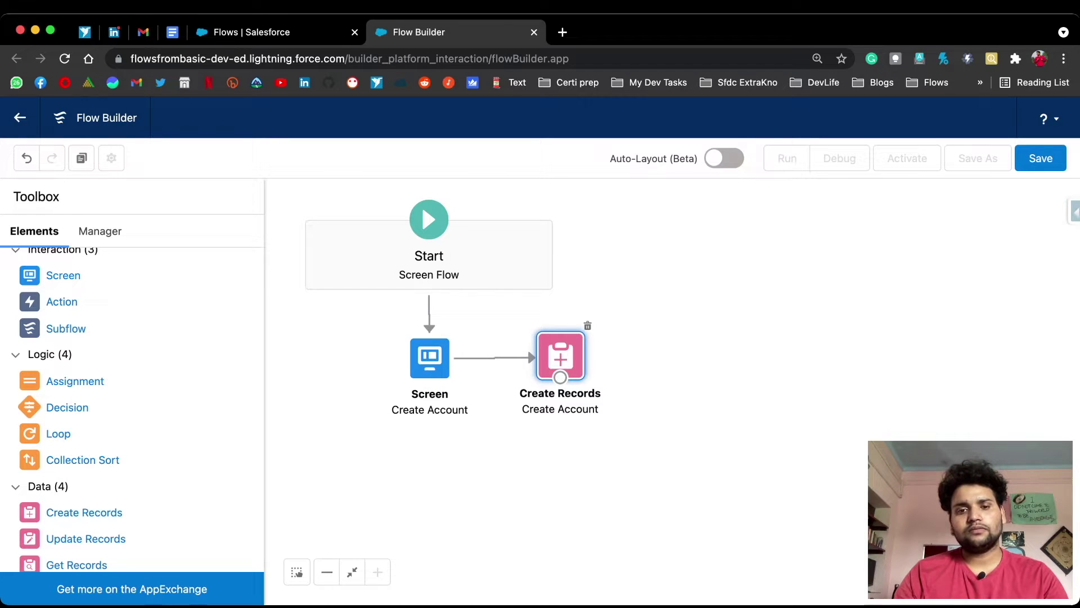
{"action": "left_click", "coordinate": [1040, 158]}
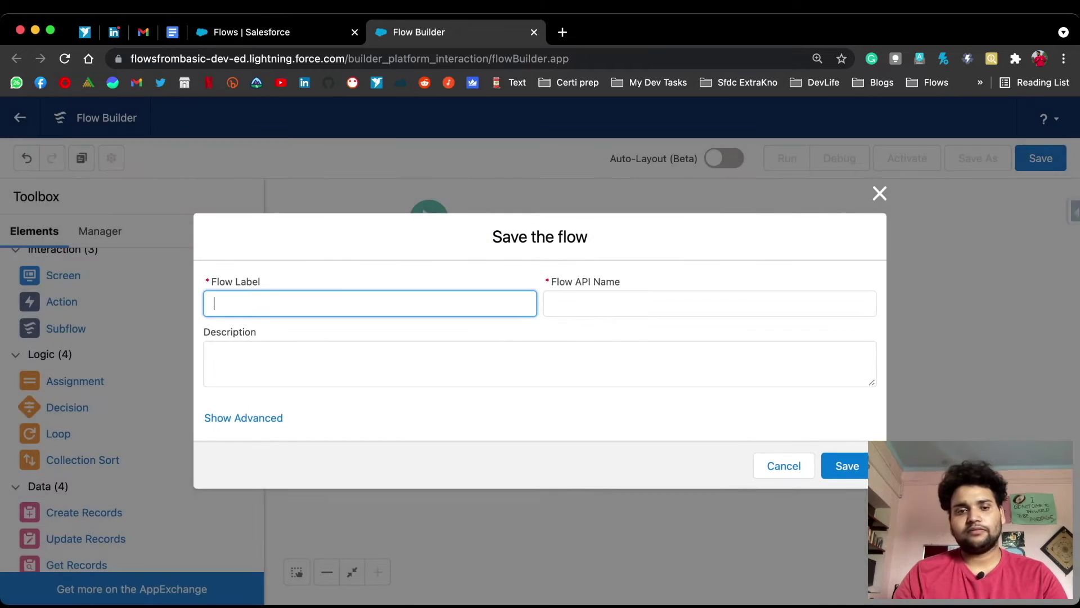
{"action": "type", "text": "Create Re"}
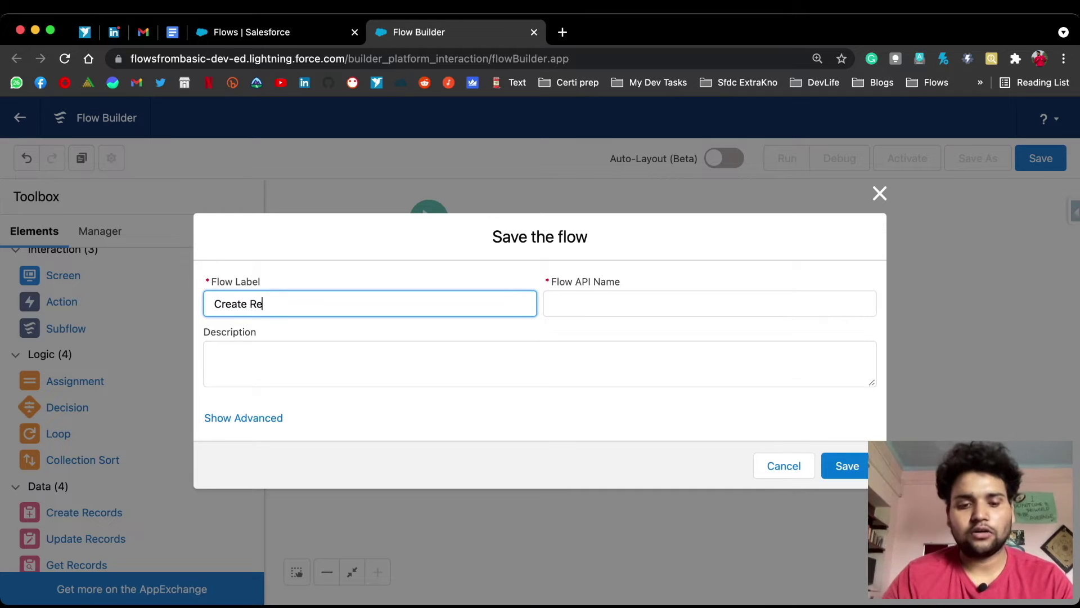
{"action": "type", "text": "cord Element"}
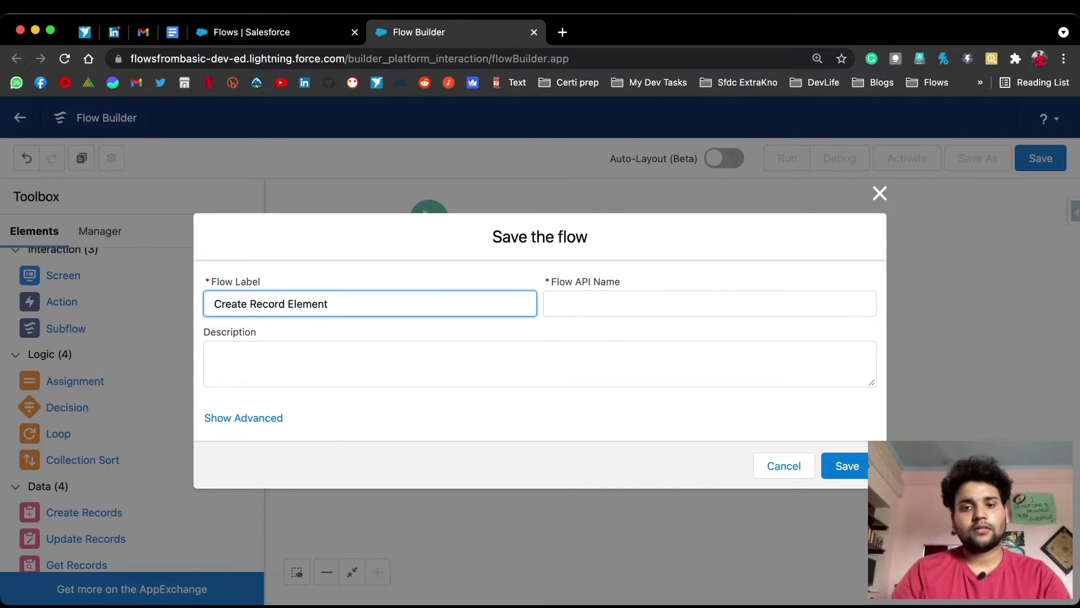
{"action": "left_click", "coordinate": [618, 304]}
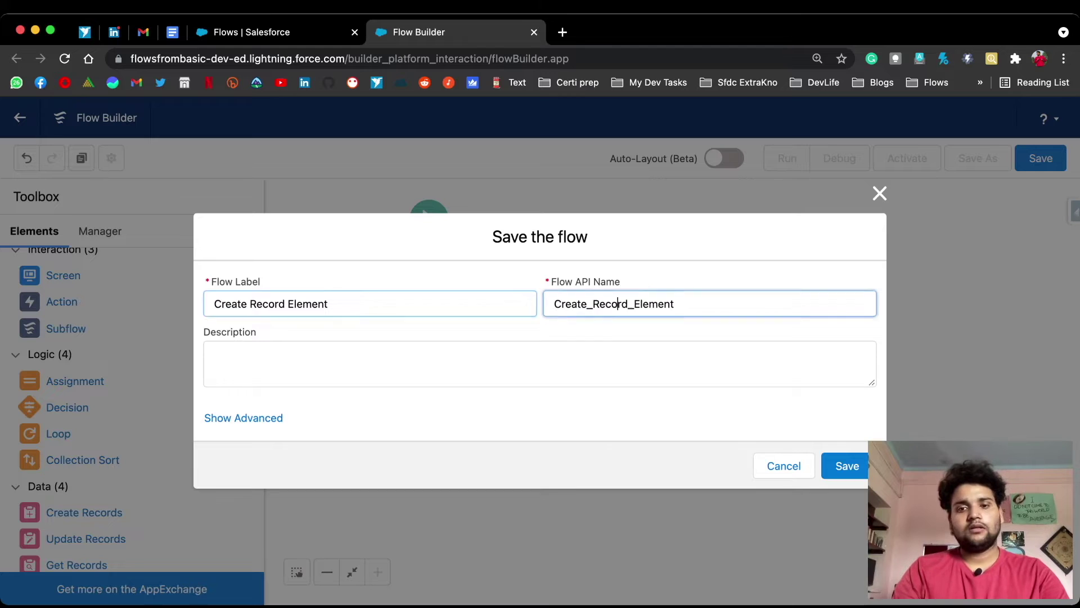
{"action": "left_click", "coordinate": [846, 465]}
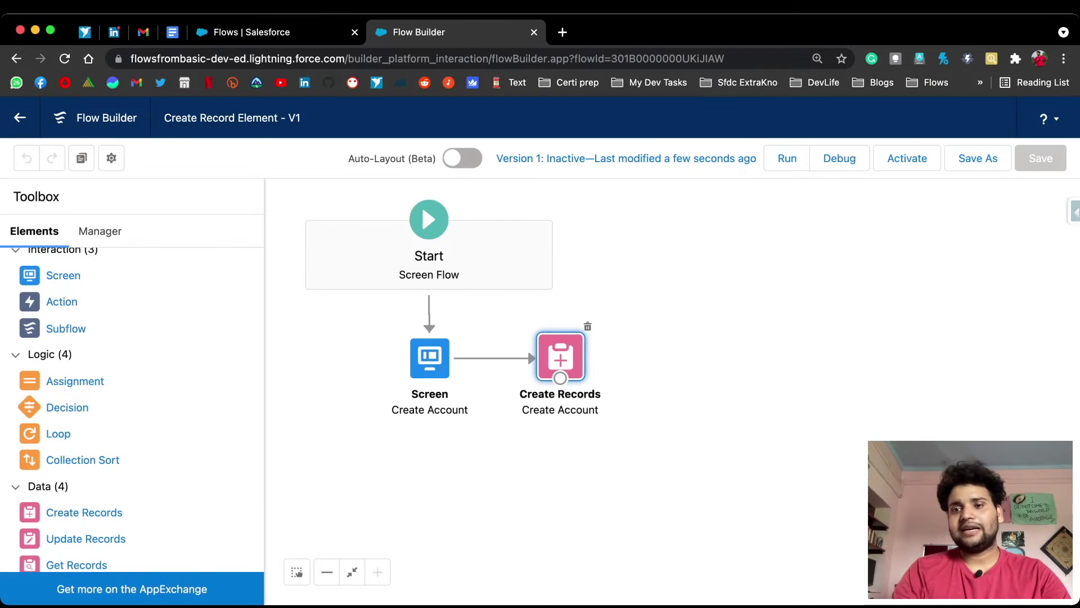
Step: Run the flow in debug mode, submitting Test by New Flow as Account Name and 5 as No of Location
{"action": "left_click", "coordinate": [839, 158]}
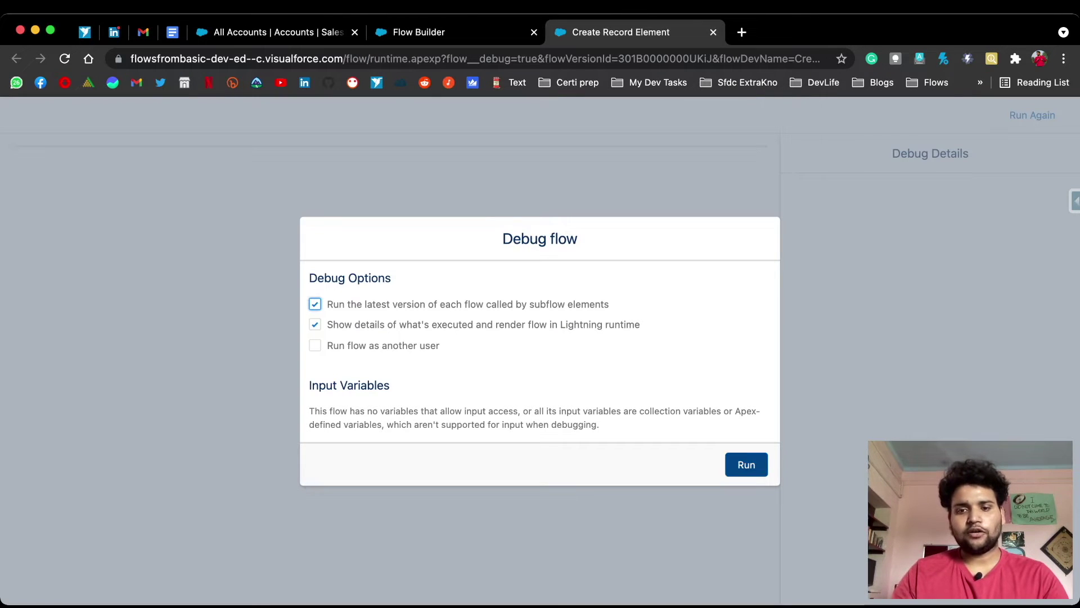
{"action": "left_click", "coordinate": [746, 464]}
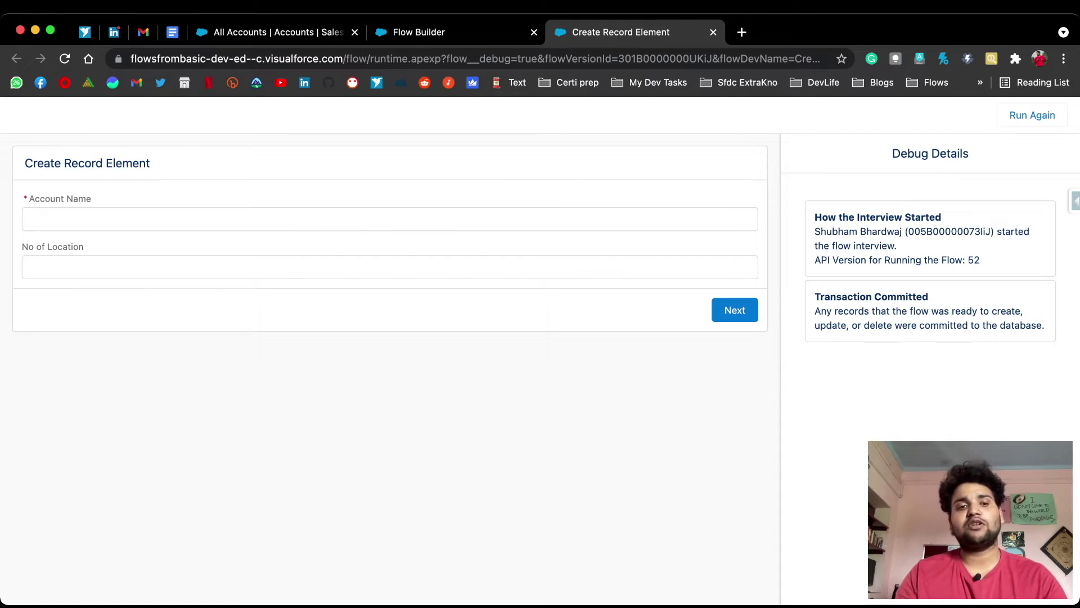
{"action": "left_click", "coordinate": [32, 219]}
{"action": "type", "text": "Test by "}
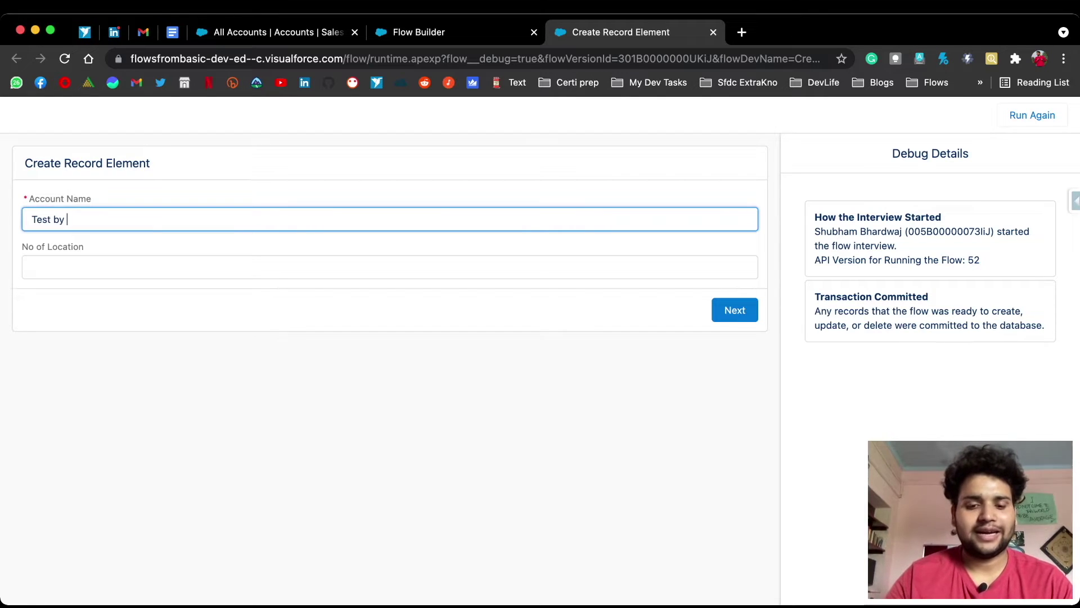
{"action": "type", "text": "New Flow"}
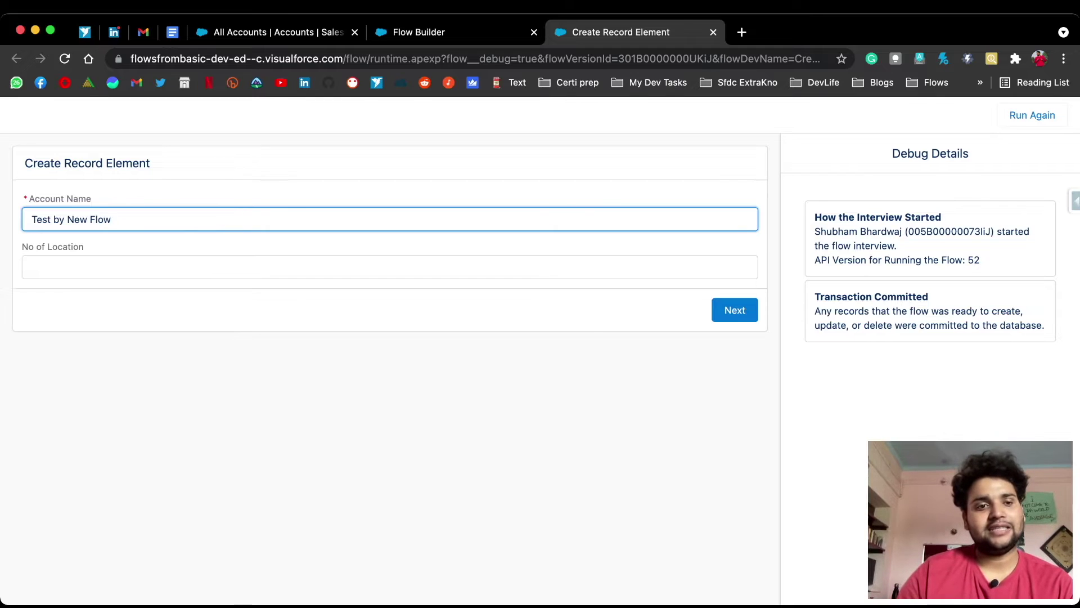
{"action": "left_click", "coordinate": [32, 267]}
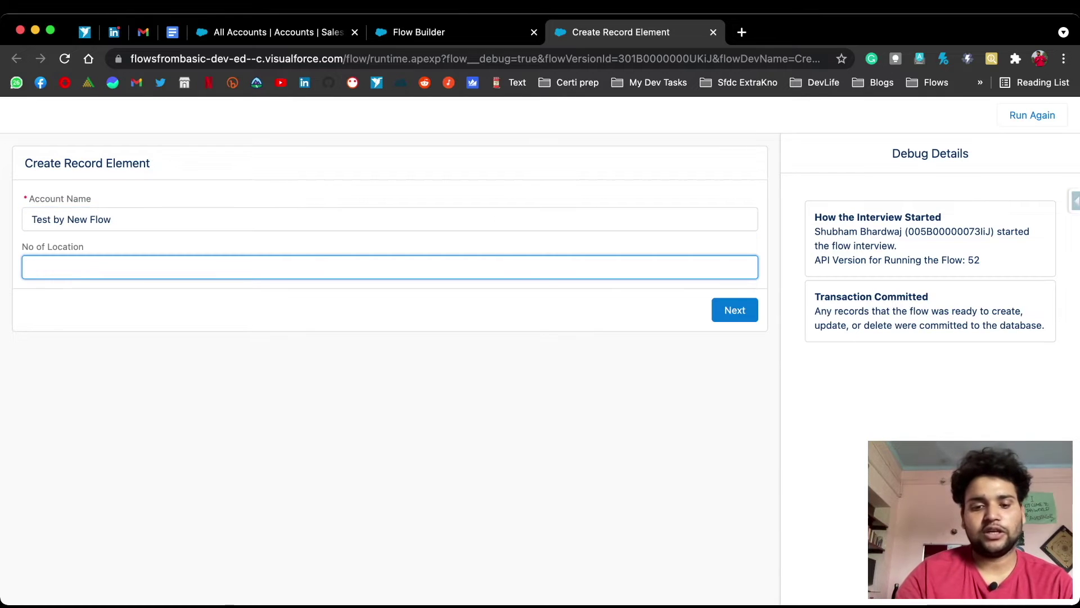
{"action": "type", "text": "5"}
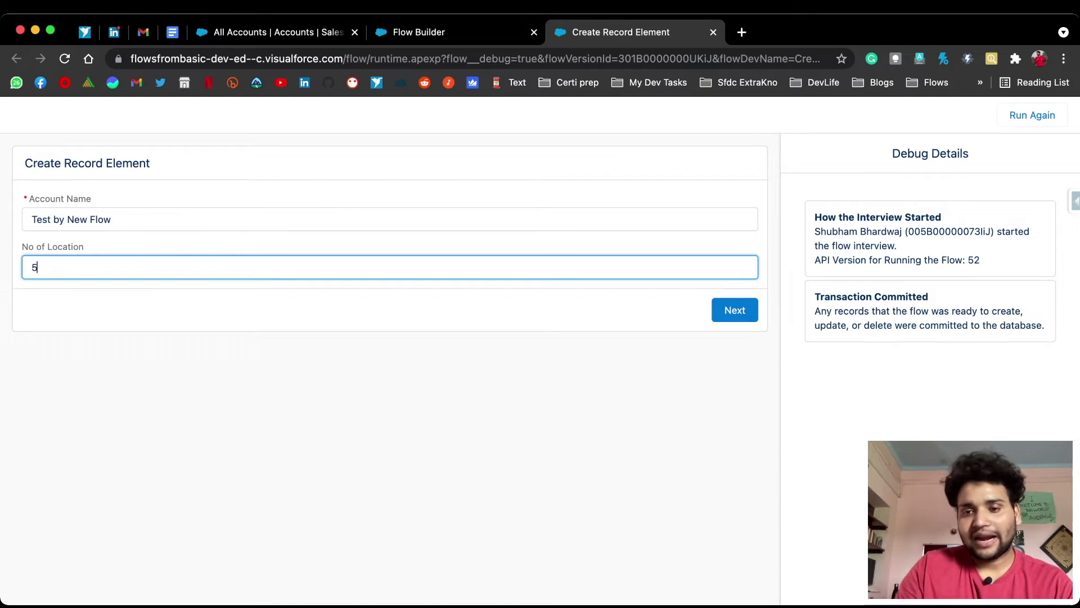
{"action": "key", "text": "Return"}
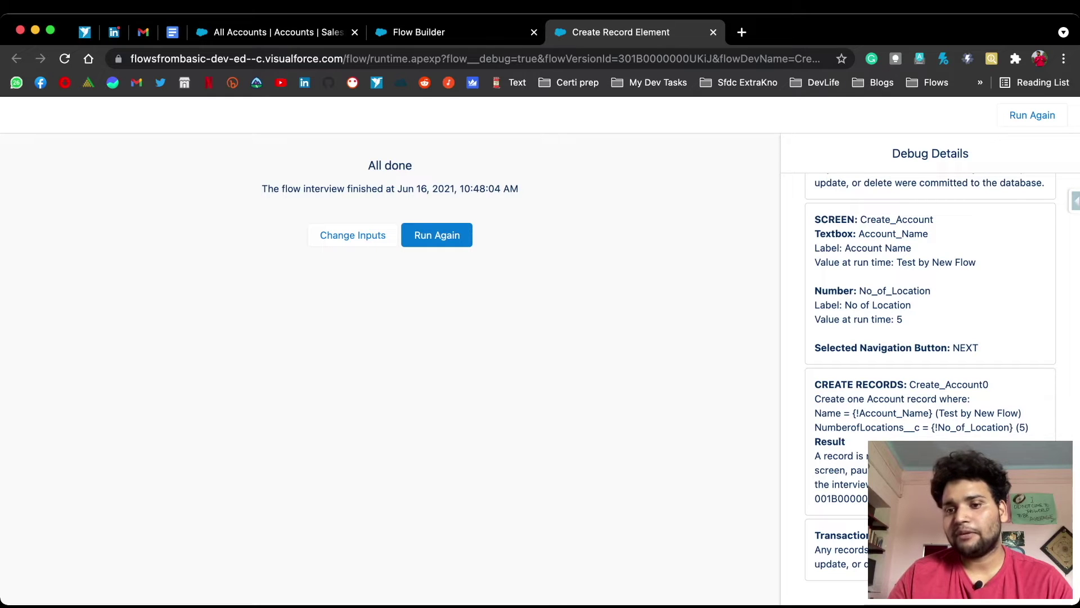
Step: Examine the Create Records entry in the debug details, checking the field assignments and the new record's ID
{"action": "left_click_drag", "start_coordinate": [815, 413], "coordinate": [933, 413]}
{"action": "left_click_drag", "start_coordinate": [815, 427], "coordinate": [1004, 427]}
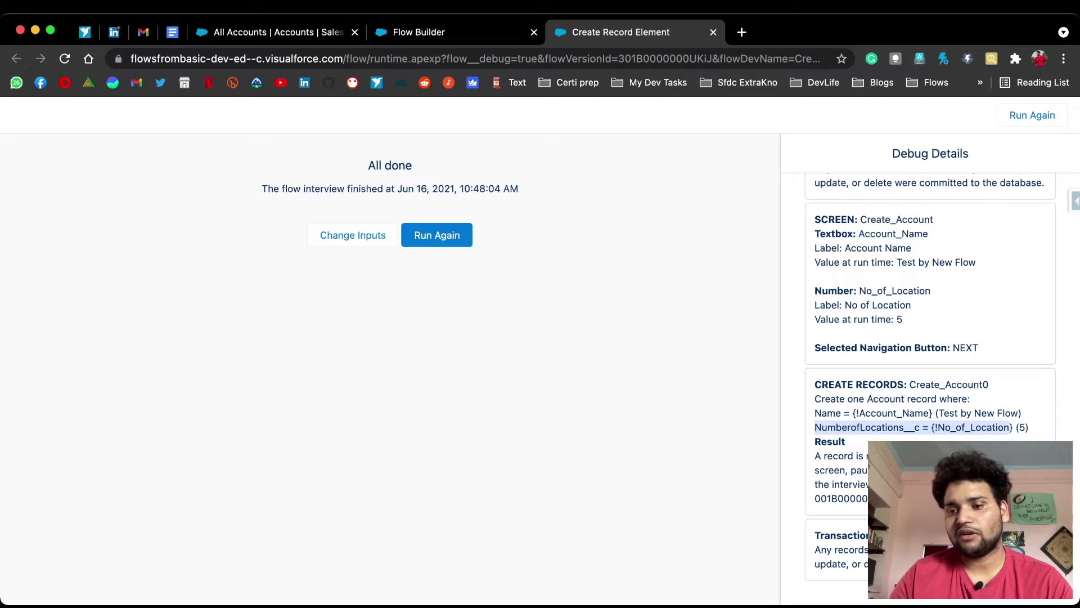
{"action": "left_click_drag", "start_coordinate": [917, 499], "coordinate": [815, 498]}
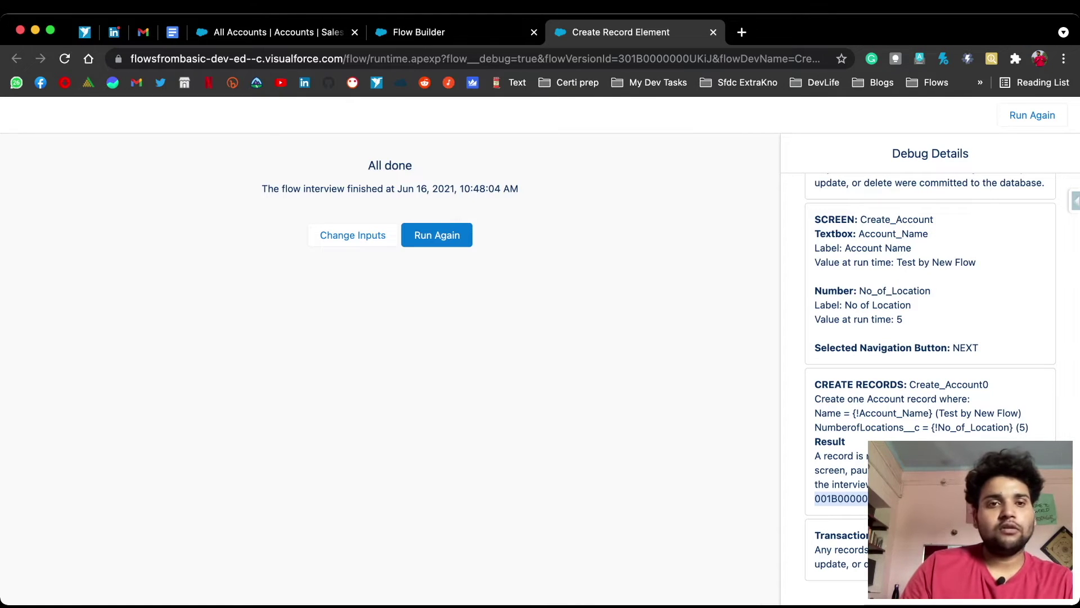
Step: Refresh the All Accounts list and open the Test by New Flow account to check its Number of Locations field
{"action": "left_click", "coordinate": [275, 32]}
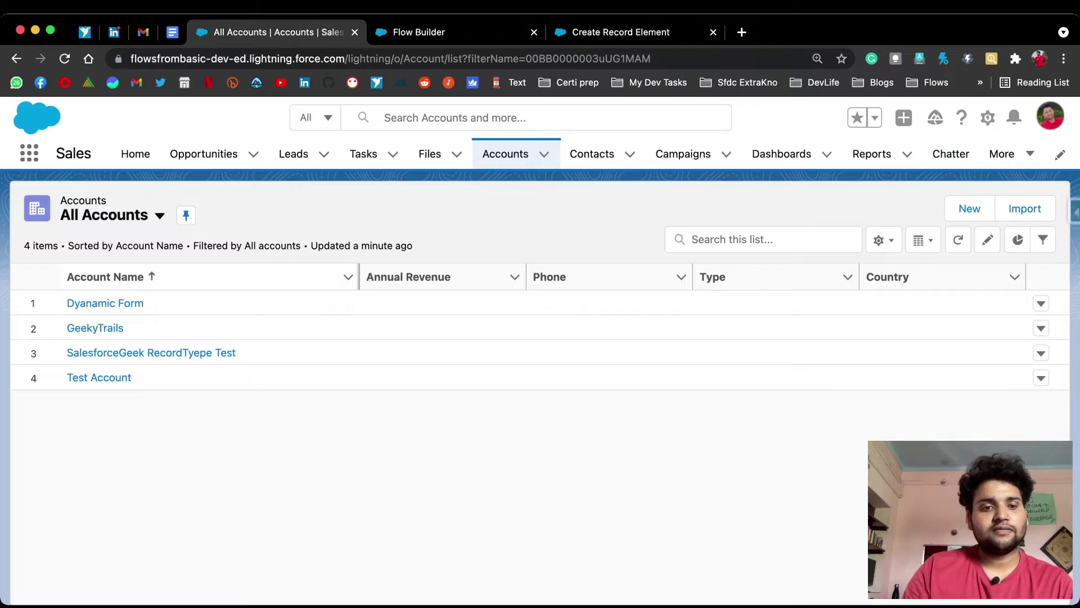
{"action": "left_click", "coordinate": [957, 240]}
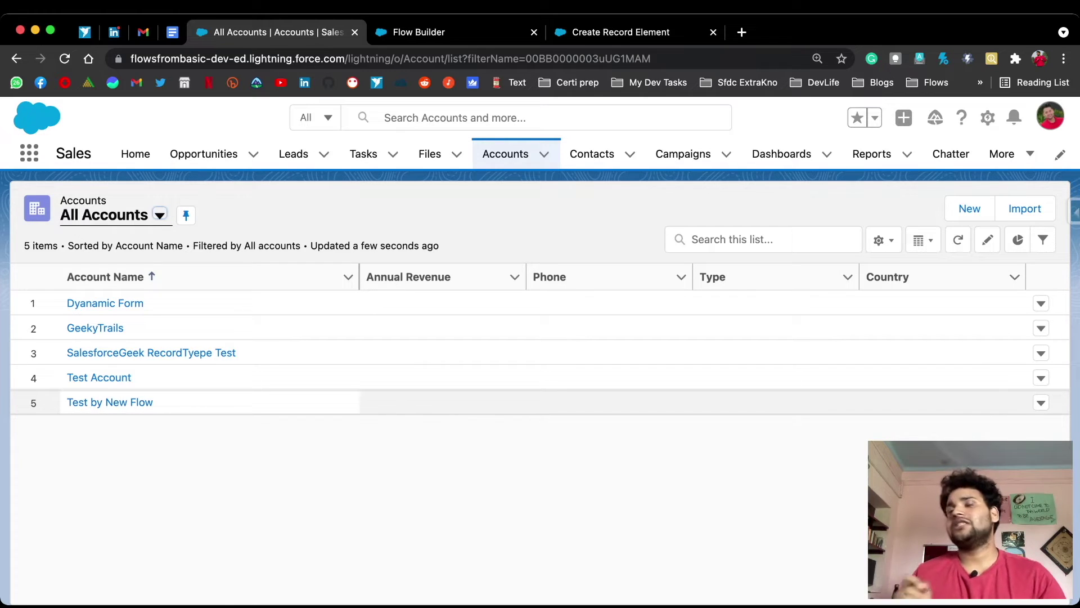
{"action": "left_click", "coordinate": [110, 402]}
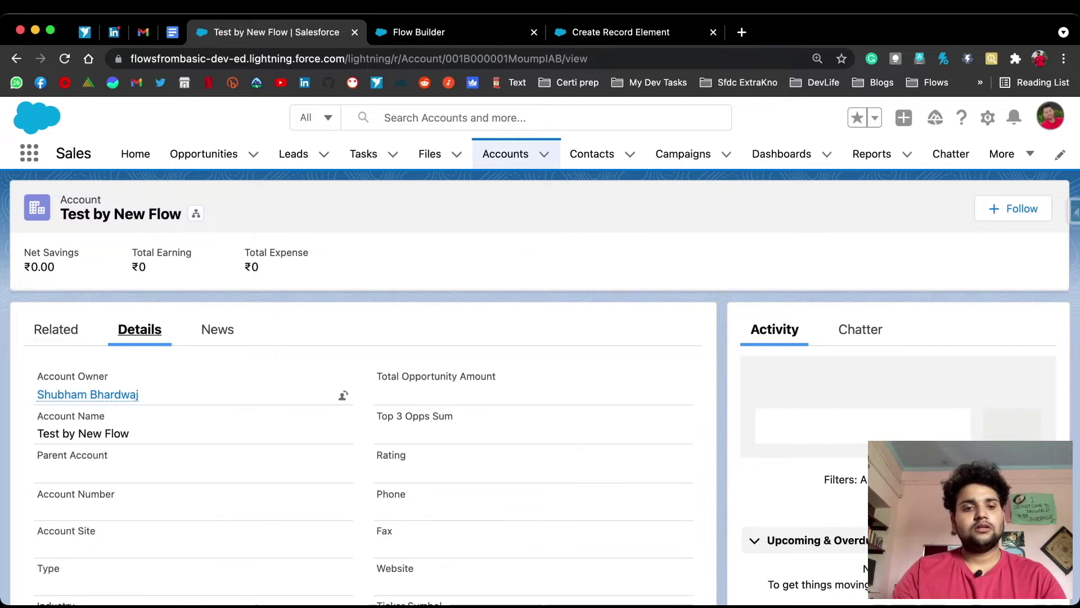
{"action": "scroll", "coordinate": [343, 392], "scroll_direction": "down", "scroll_amount": 5}
{"action": "scroll", "coordinate": [343, 394], "scroll_direction": "down", "scroll_amount": 10}
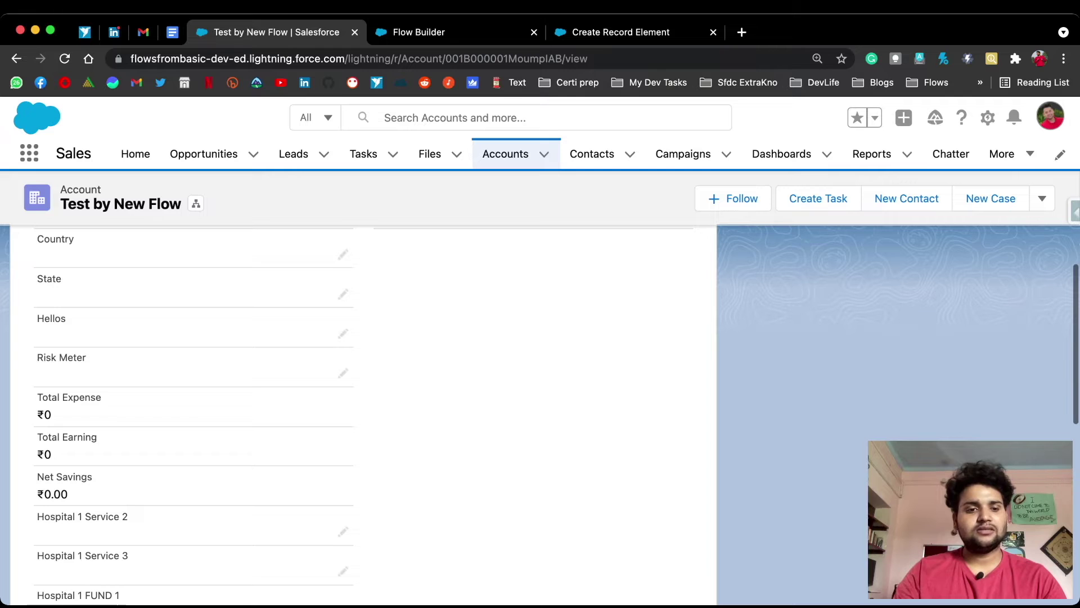
{"action": "scroll", "coordinate": [343, 398], "scroll_direction": "down", "scroll_amount": 3}
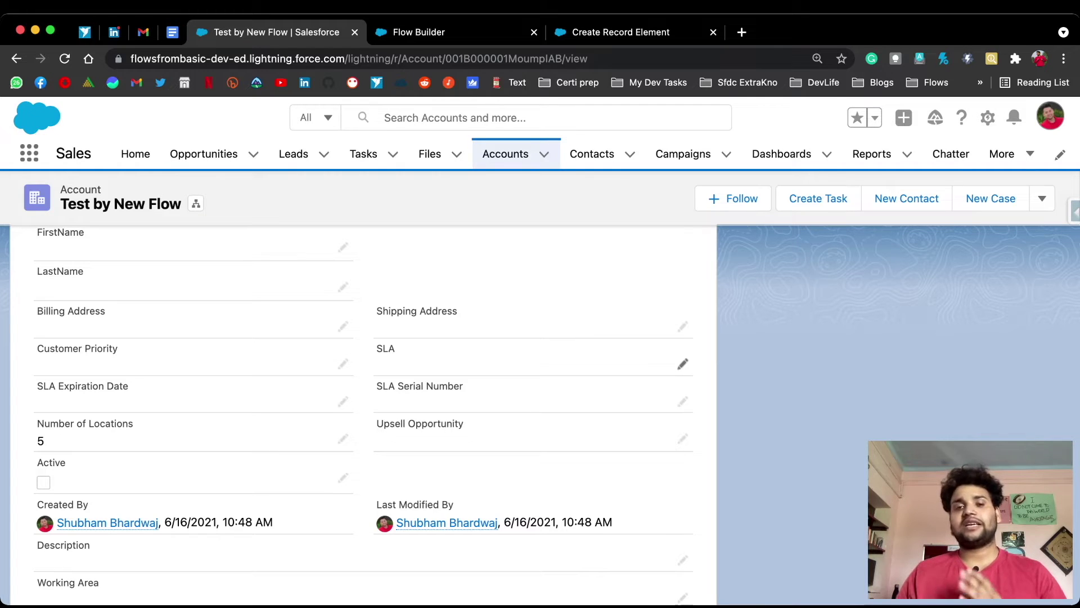
Step: Switch to Flow Builder and try to delete the Account Name component from the Create Account screen
{"action": "left_click", "coordinate": [454, 32]}
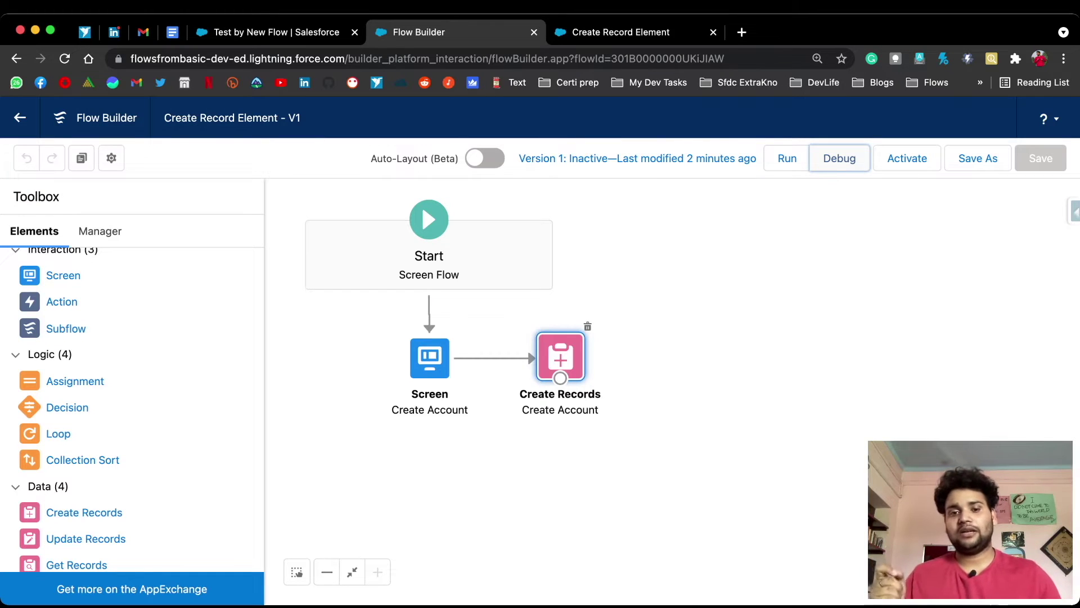
{"action": "left_click", "coordinate": [429, 358]}
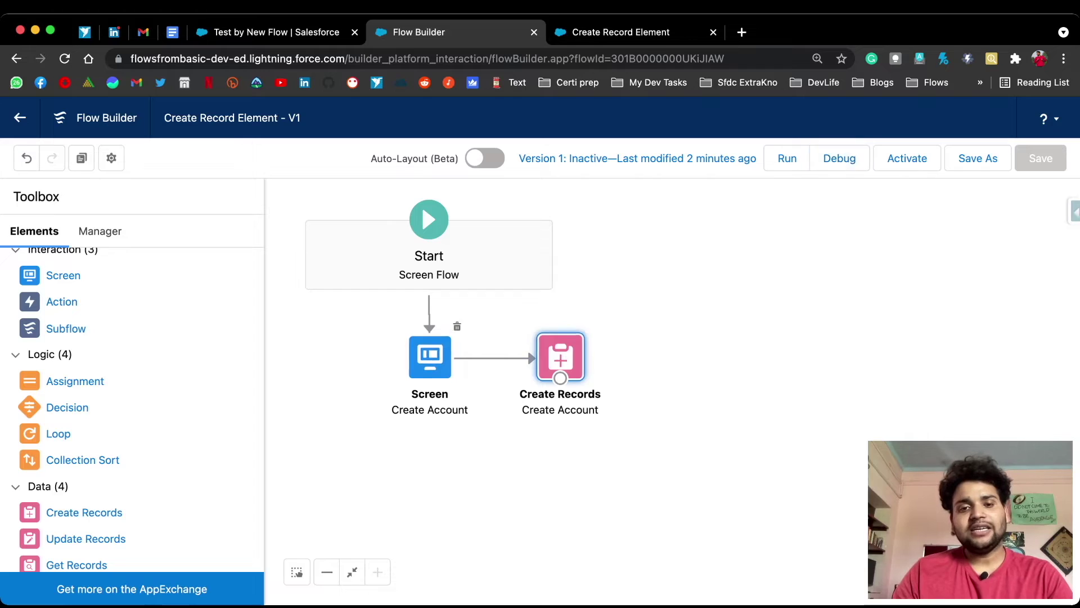
{"action": "double_click", "coordinate": [429, 357]}
{"action": "left_click", "coordinate": [506, 332]}
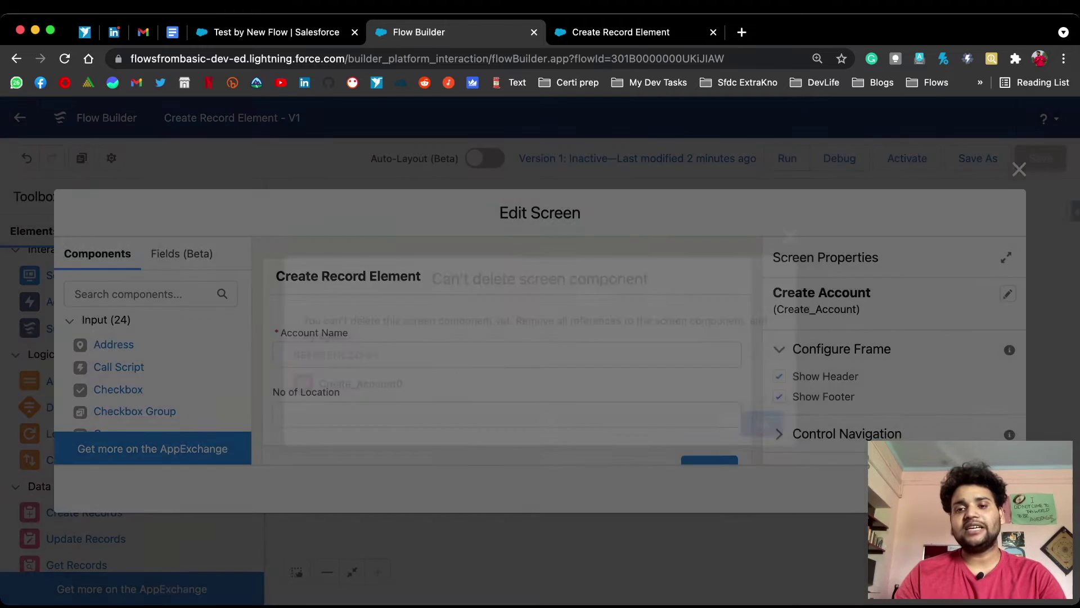
{"action": "left_click", "coordinate": [741, 322]}
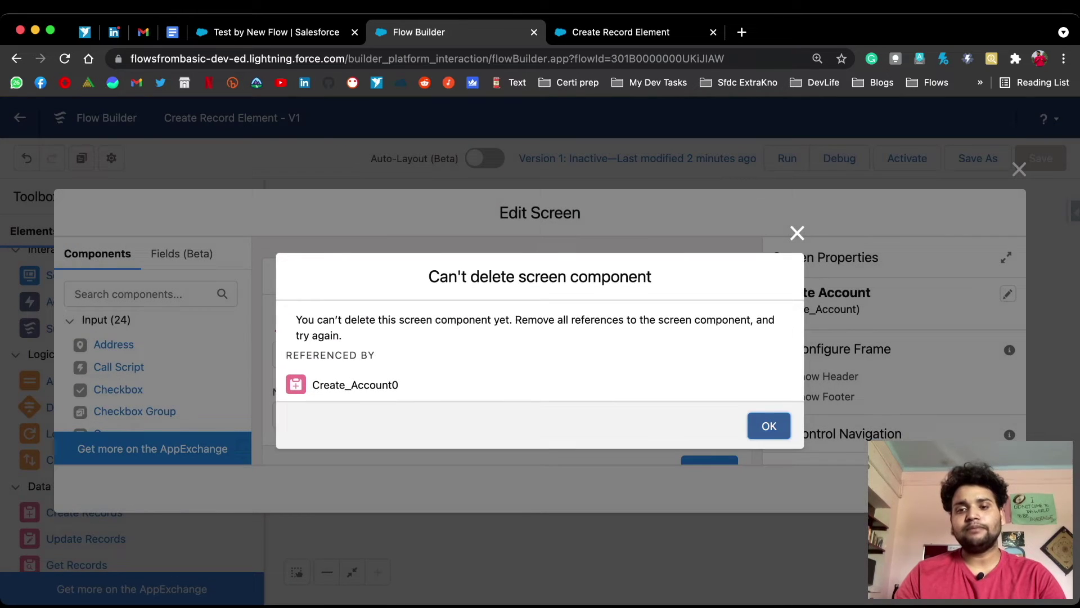
{"action": "key", "text": "Return"}
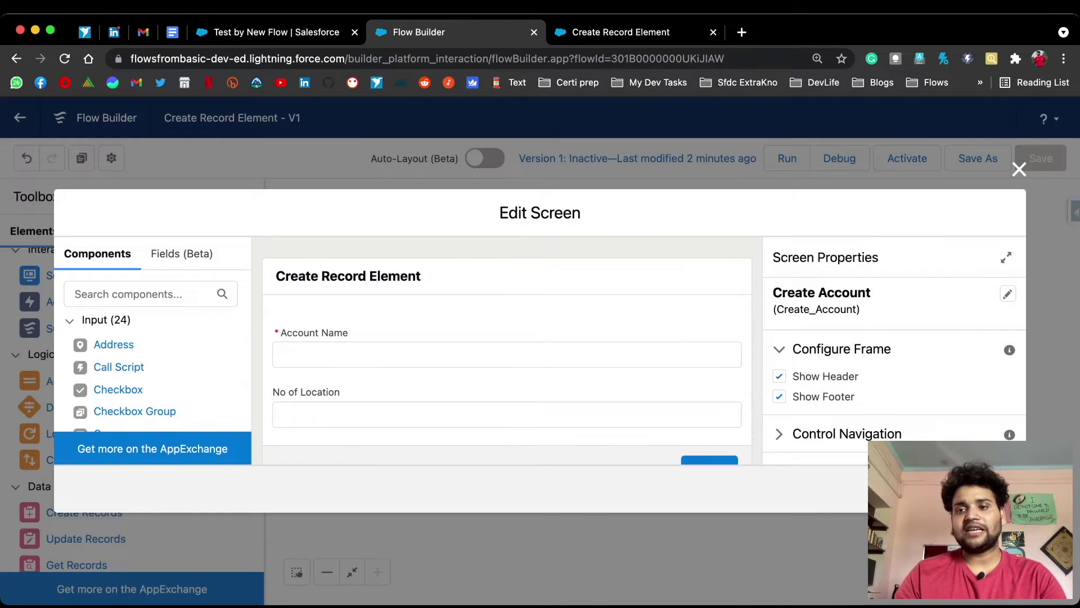
{"action": "key", "text": "Escape"}
Step: Delete the connector after the Create Account screen and the Create Records element it leads to
{"action": "left_click", "coordinate": [495, 358]}
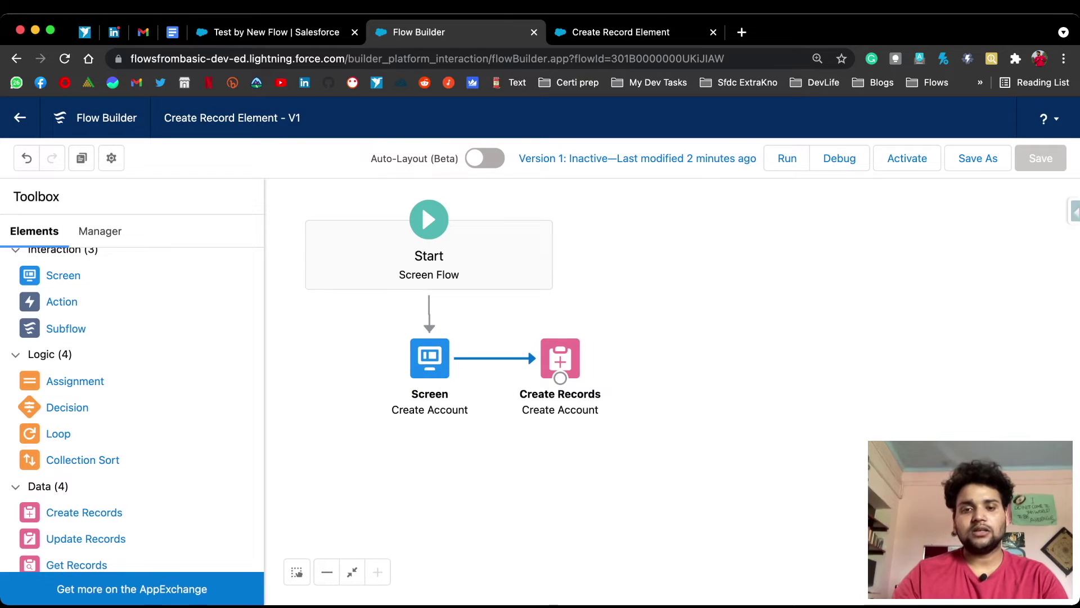
{"action": "key", "text": "BackSpace"}
{"action": "left_click", "coordinate": [560, 357]}
{"action": "left_click", "coordinate": [587, 327]}
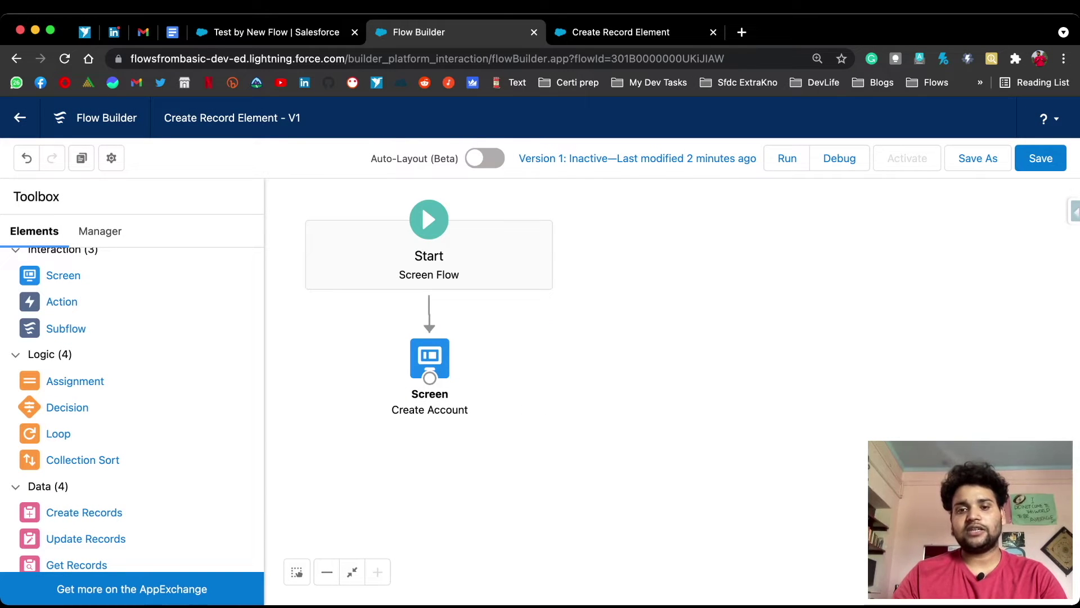
Step: Remove the Account Name and No of Location components from the Create Account screen
{"action": "double_click", "coordinate": [429, 358]}
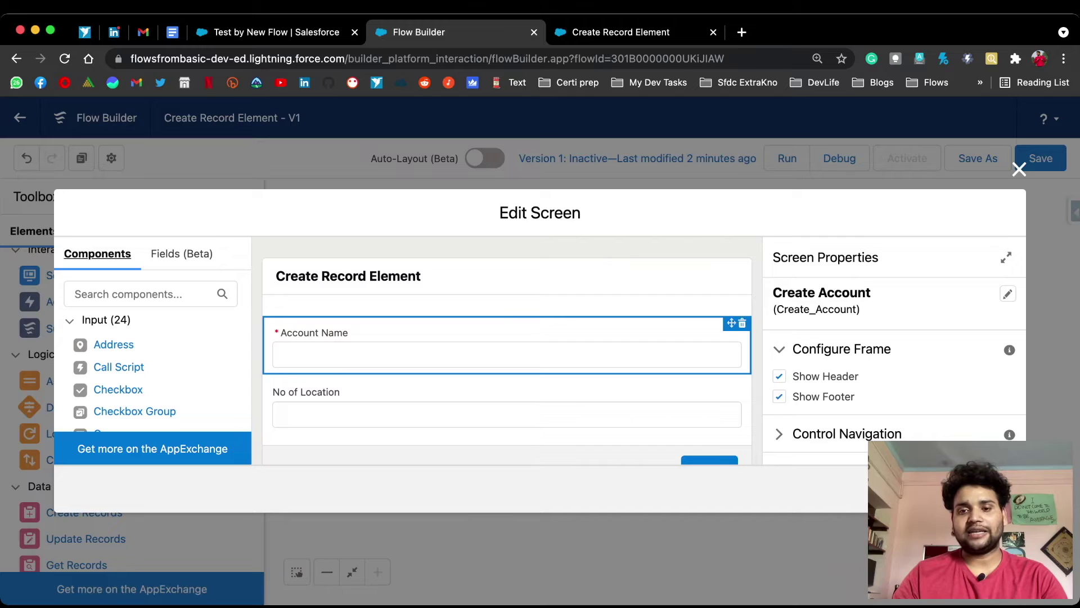
{"action": "left_click", "coordinate": [742, 323]}
{"action": "left_click", "coordinate": [668, 393]}
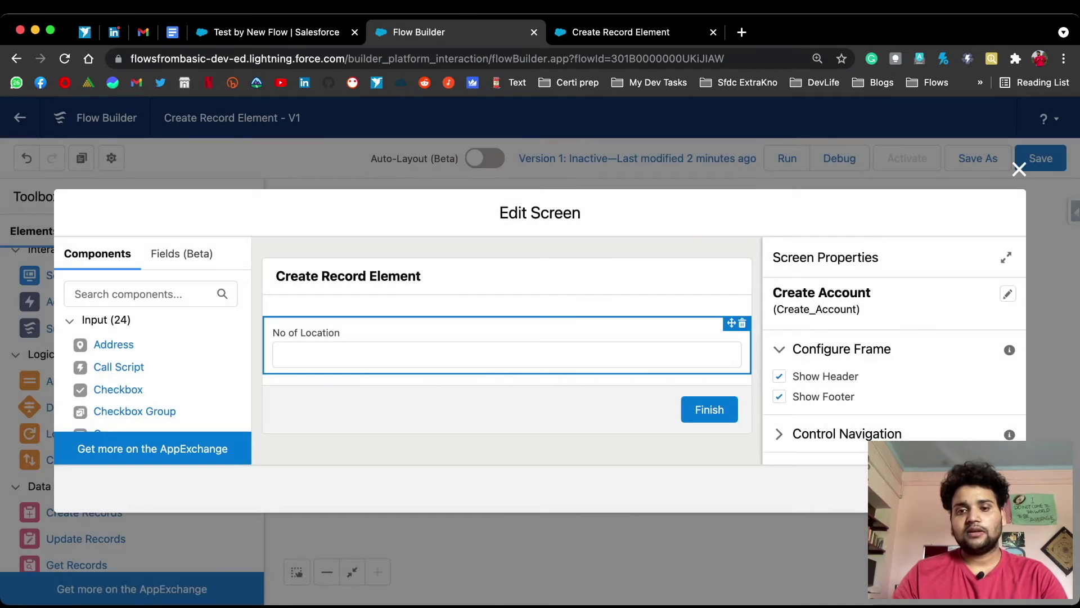
{"action": "left_click", "coordinate": [742, 323]}
{"action": "left_click", "coordinate": [668, 393]}
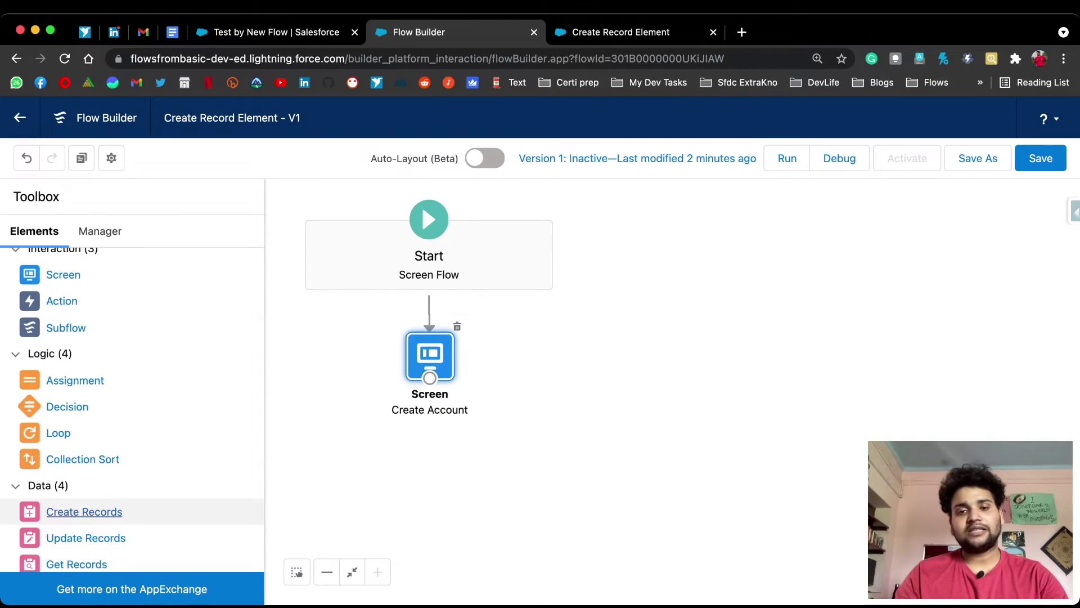
{"action": "left_click", "coordinate": [83, 511]}
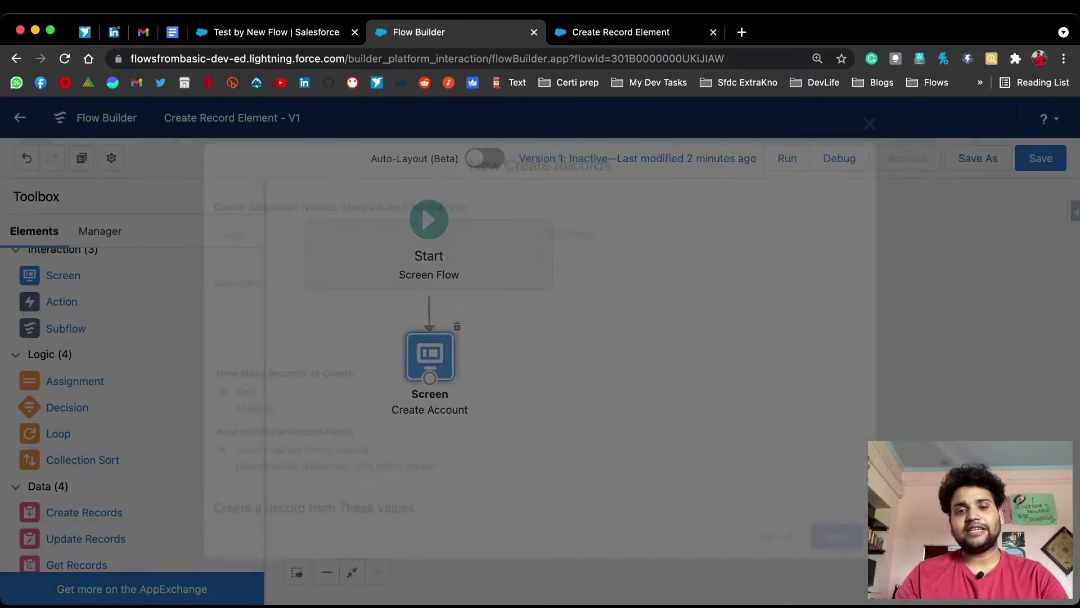
{"action": "scroll", "coordinate": [540, 349], "scroll_direction": "down", "scroll_amount": 3}
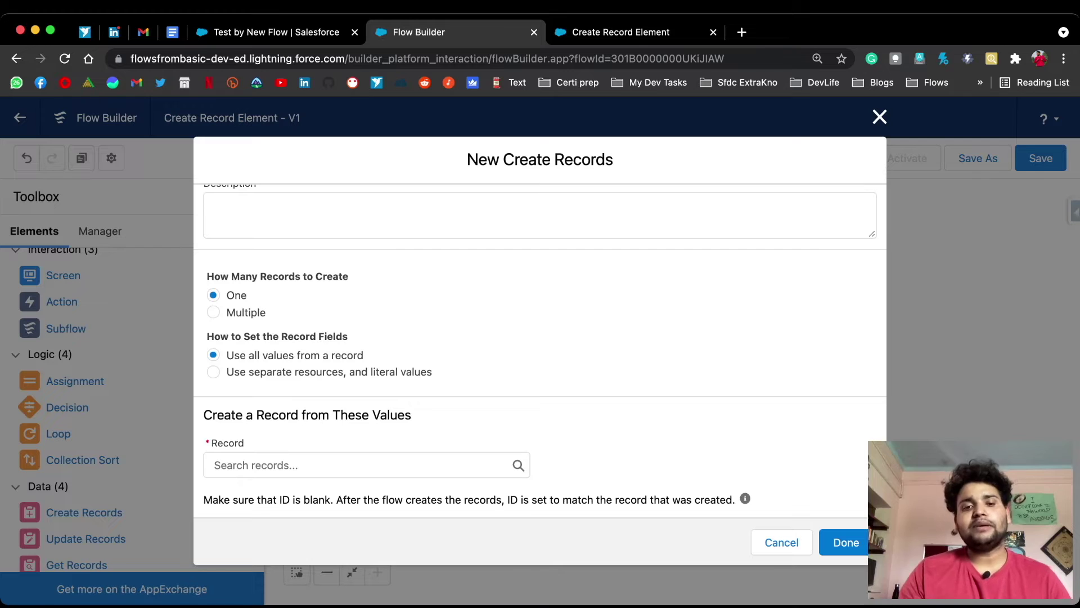
{"action": "left_click", "coordinate": [365, 465]}
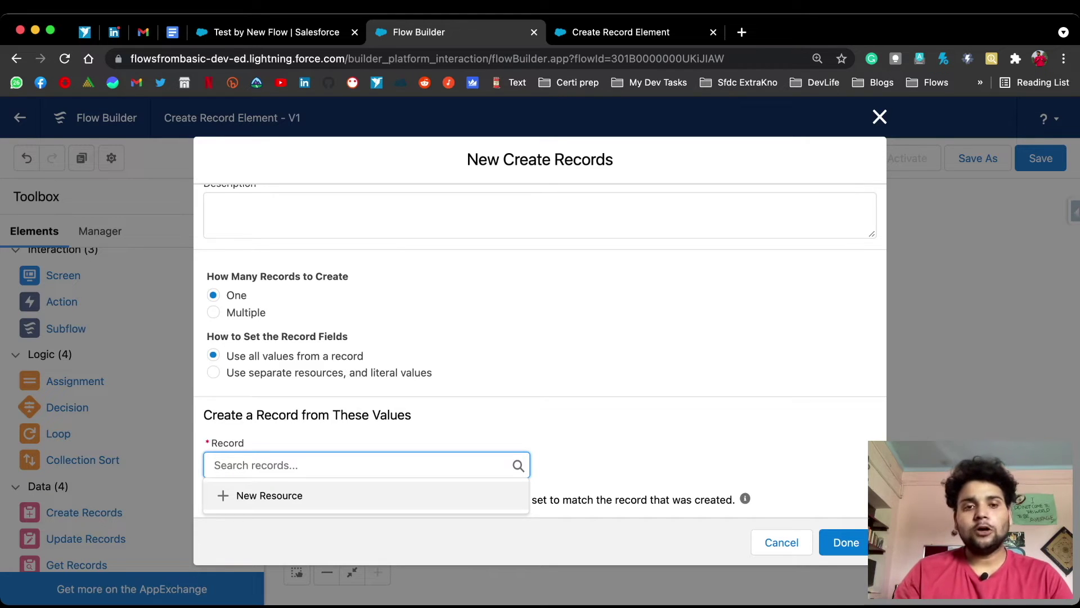
{"action": "key", "text": "Return"}
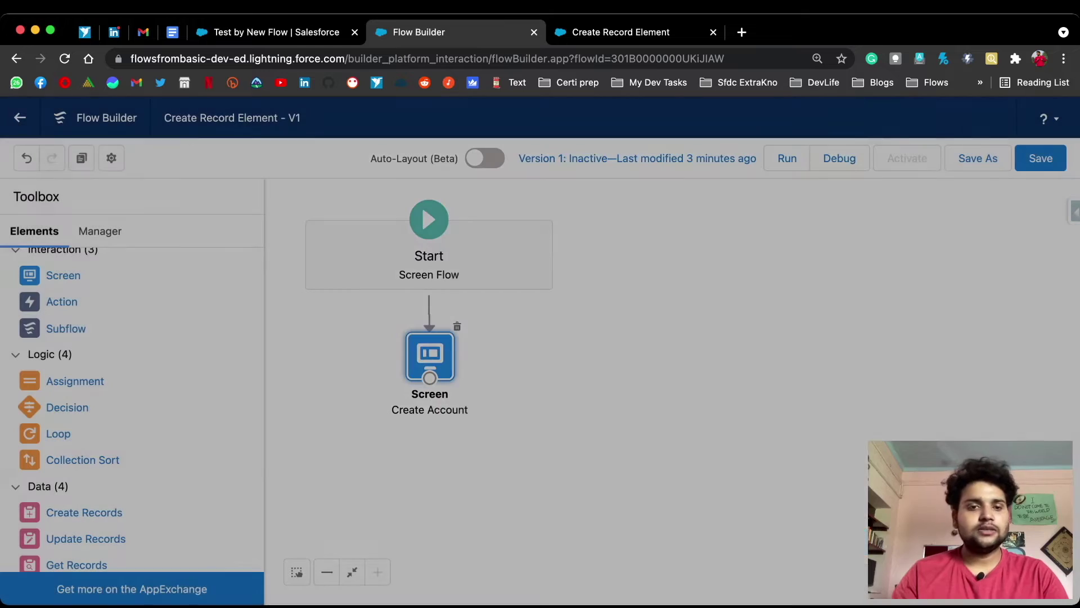
Step: Start a new record variable resource for the Create Account screen's fields, with resource type Variable and API name accRecord
{"action": "double_click", "coordinate": [429, 361]}
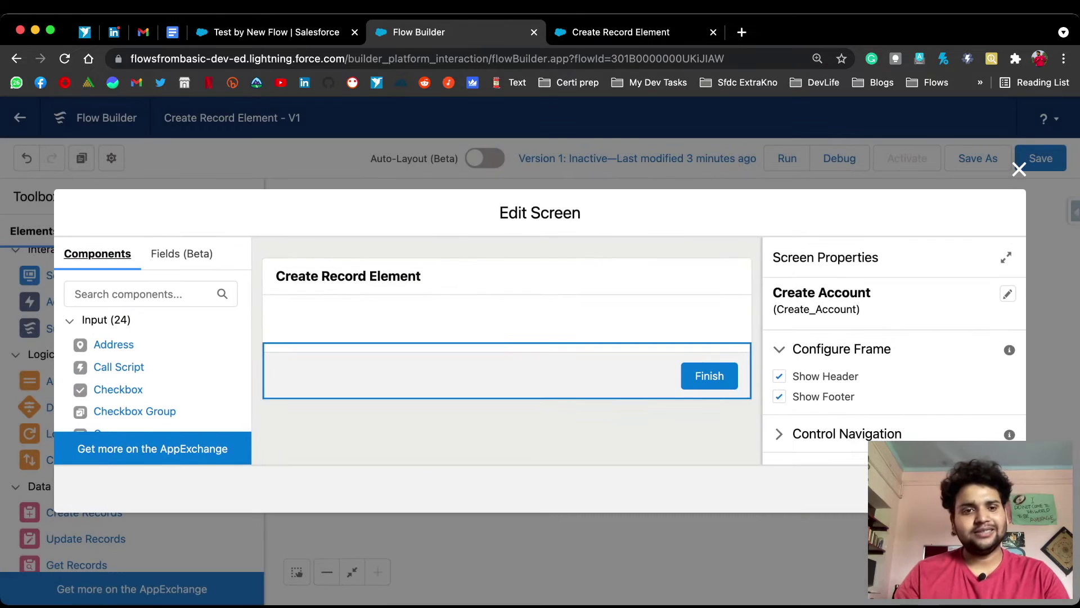
{"action": "left_click", "coordinate": [181, 253]}
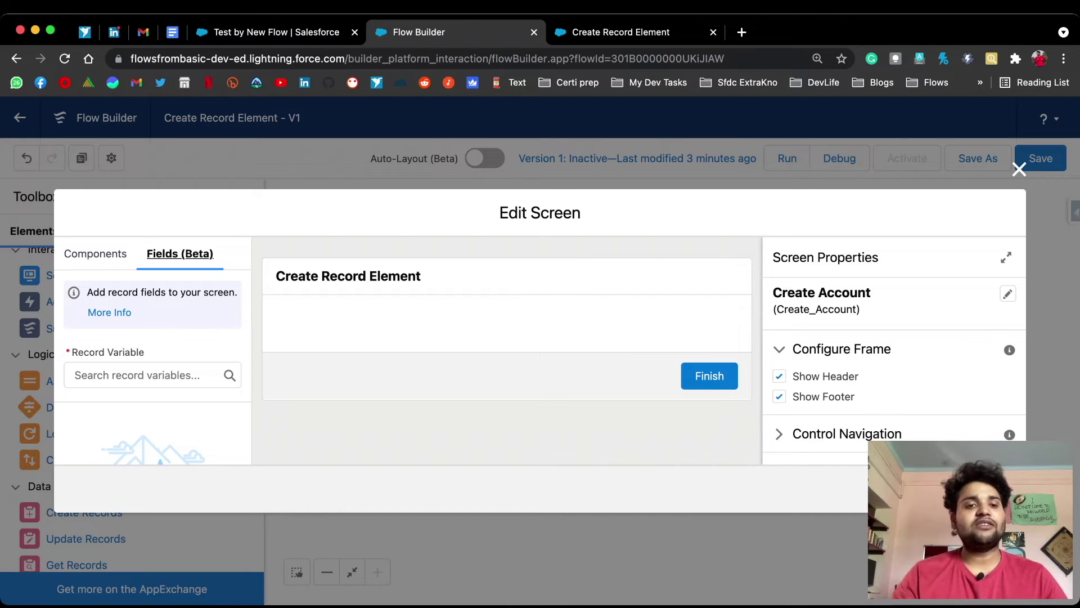
{"action": "left_click", "coordinate": [144, 374]}
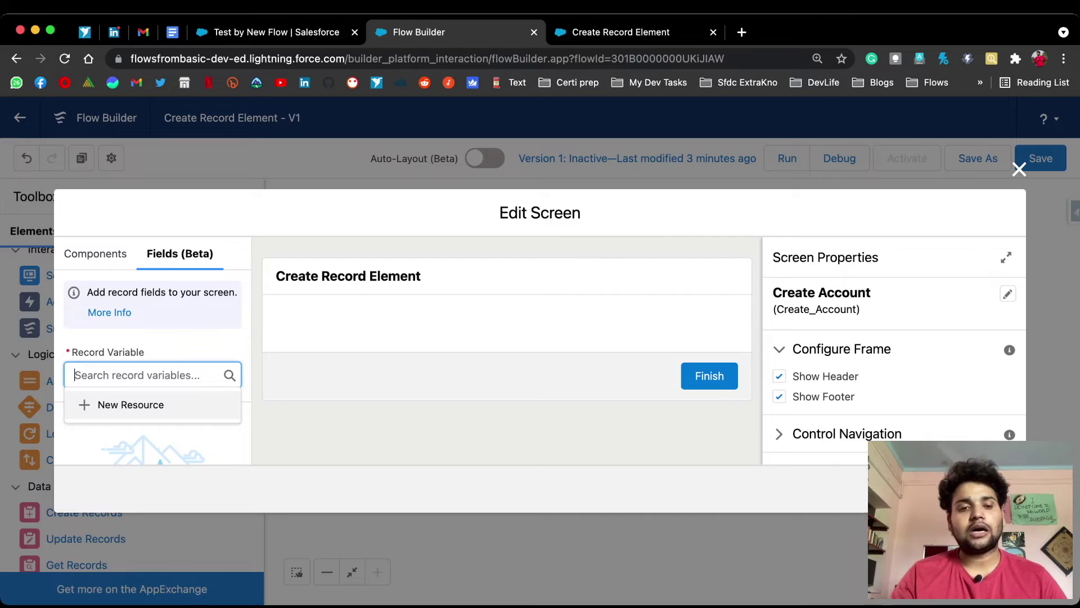
{"action": "left_click", "coordinate": [130, 404]}
{"action": "left_click", "coordinate": [539, 294]}
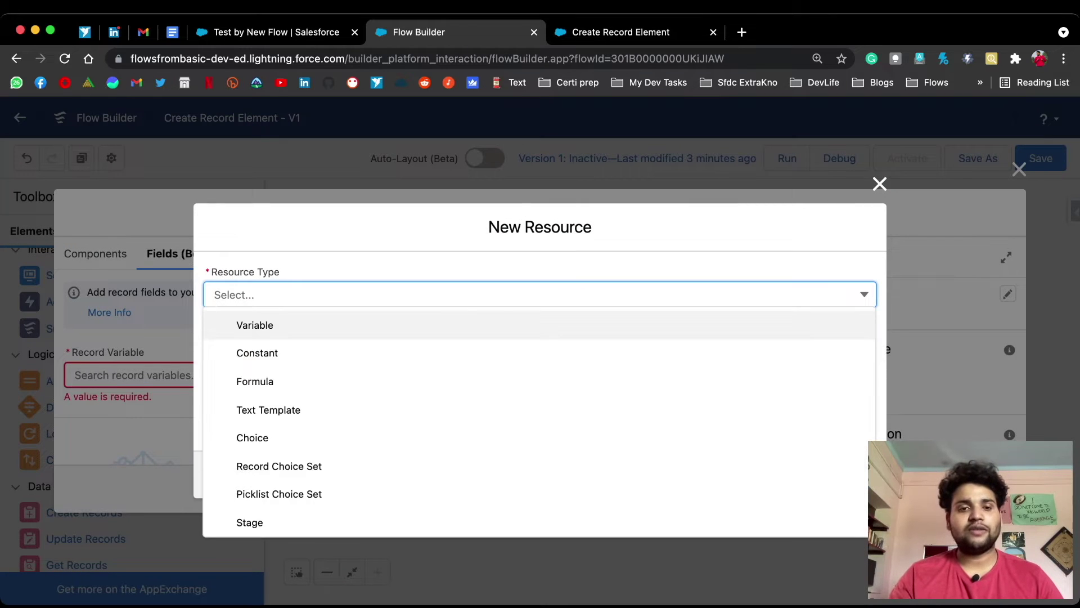
{"action": "left_click", "coordinate": [254, 325]}
{"action": "left_click", "coordinate": [539, 327]}
{"action": "type", "text": "accRecord"}
{"action": "key", "text": "Tab"}
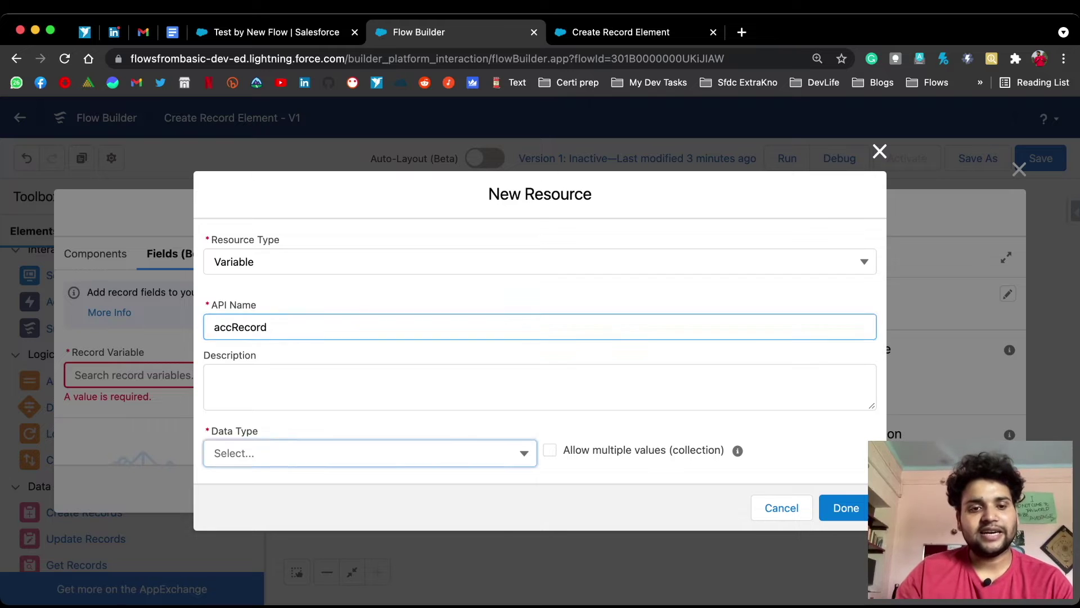
Step: Set the accRecord variable's data type to Record and its object to Account, and finish creating it
{"action": "key", "text": "Down"}
{"action": "key", "text": "Down"}
{"action": "key", "text": "Return"}
{"action": "scroll", "coordinate": [539, 349], "scroll_direction": "down", "scroll_amount": 1}
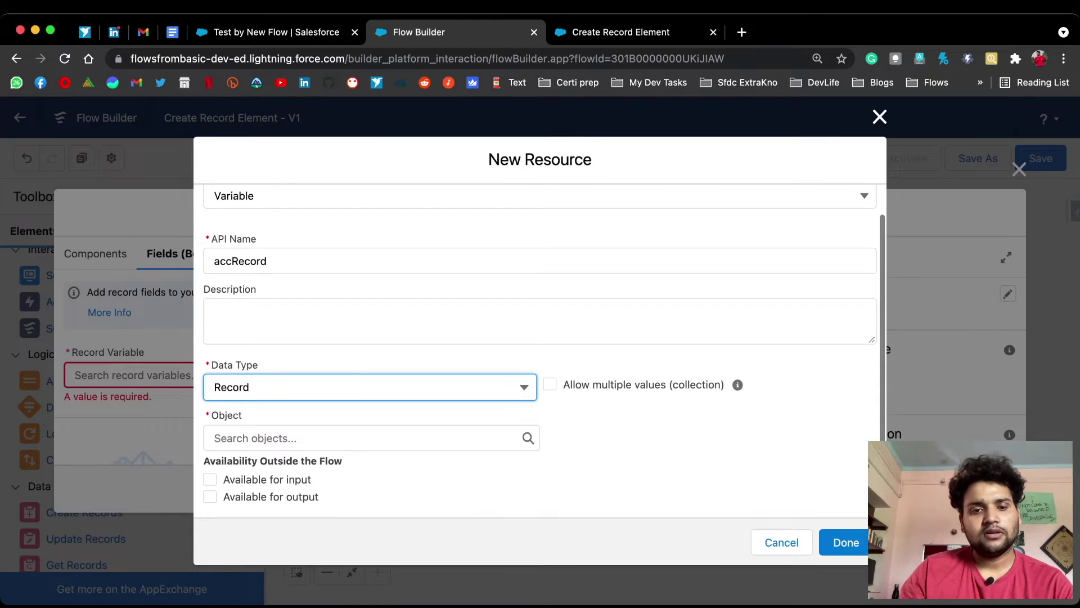
{"action": "left_click", "coordinate": [370, 438]}
{"action": "type", "text": "A"}
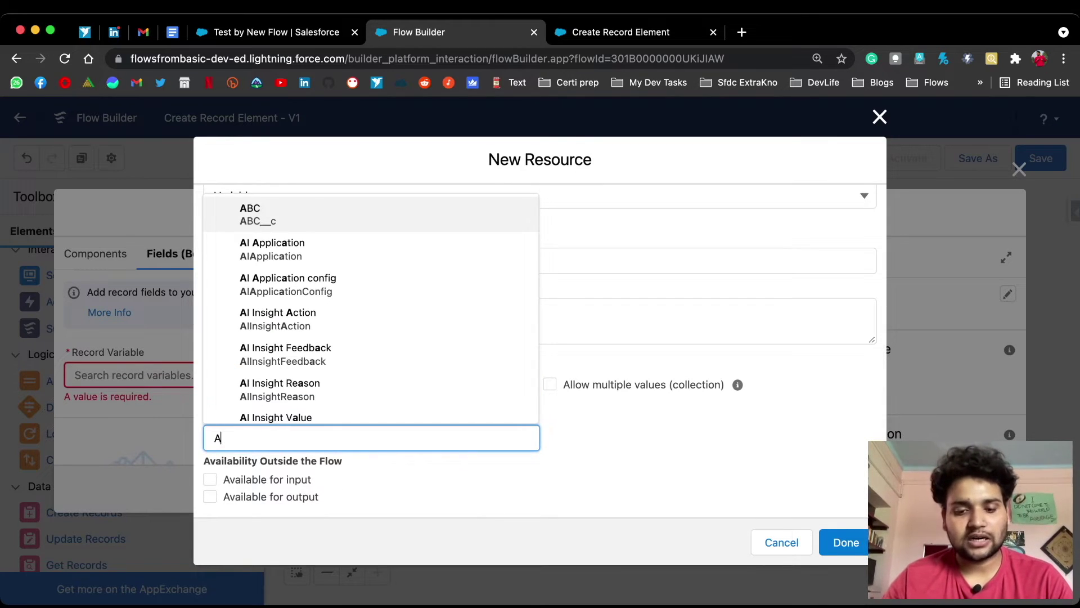
{"action": "type", "text": "ccoun"}
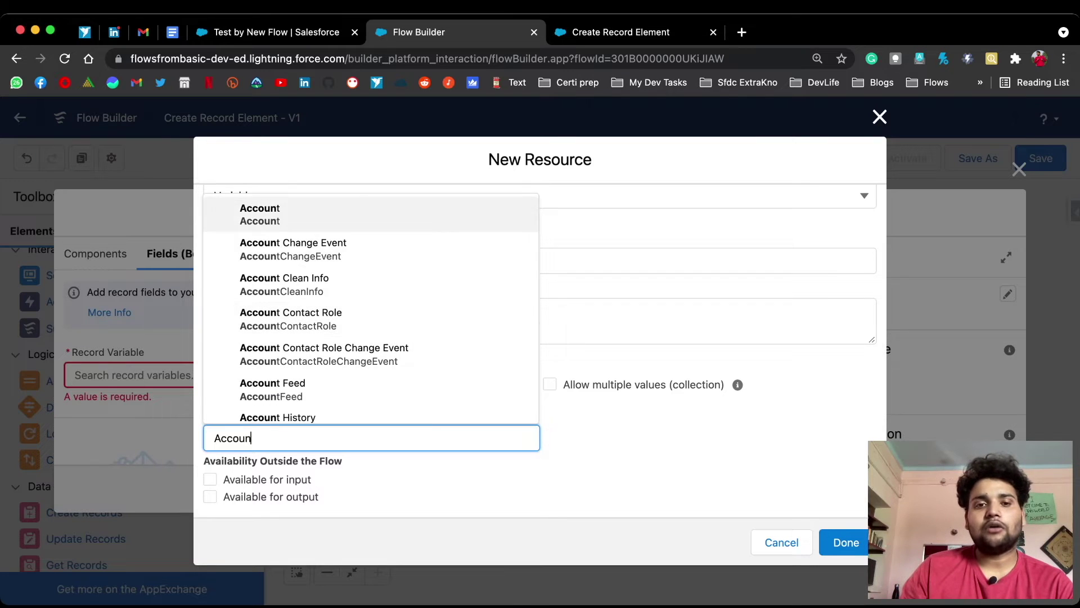
{"action": "key", "text": "Return"}
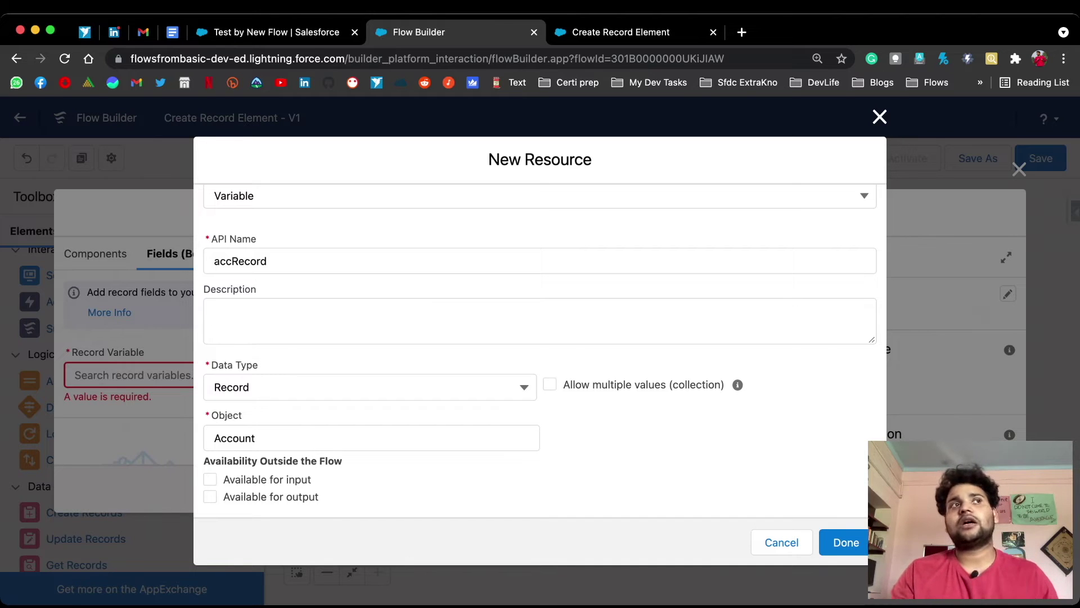
{"action": "left_click", "coordinate": [845, 541]}
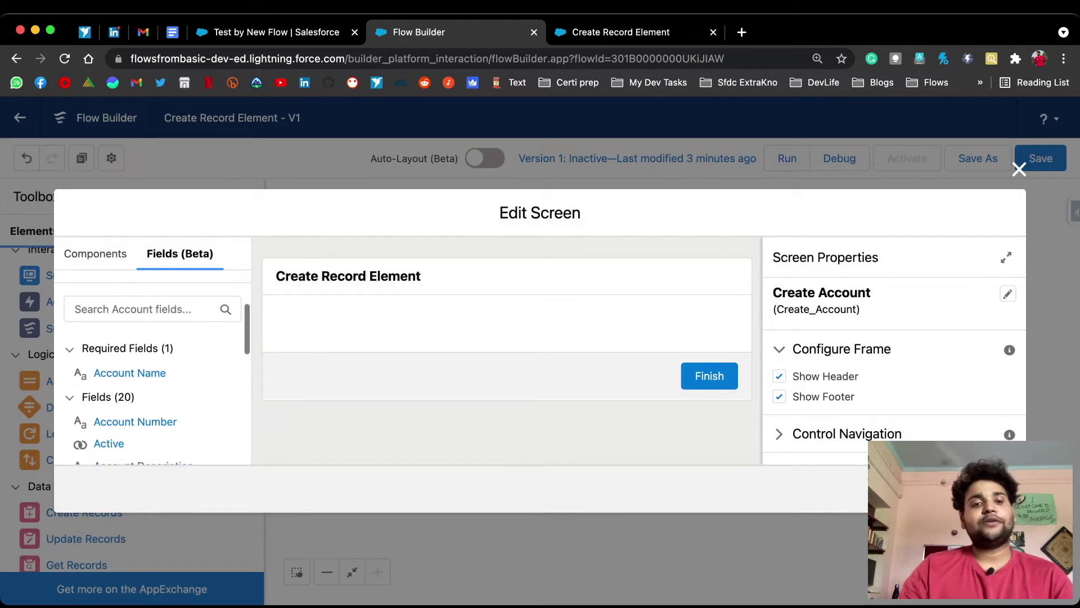
Step: Add the Account Name and Number of Locations record fields to the Create Account screen and close its editor
{"action": "scroll", "coordinate": [152, 367], "scroll_direction": "down", "scroll_amount": 3}
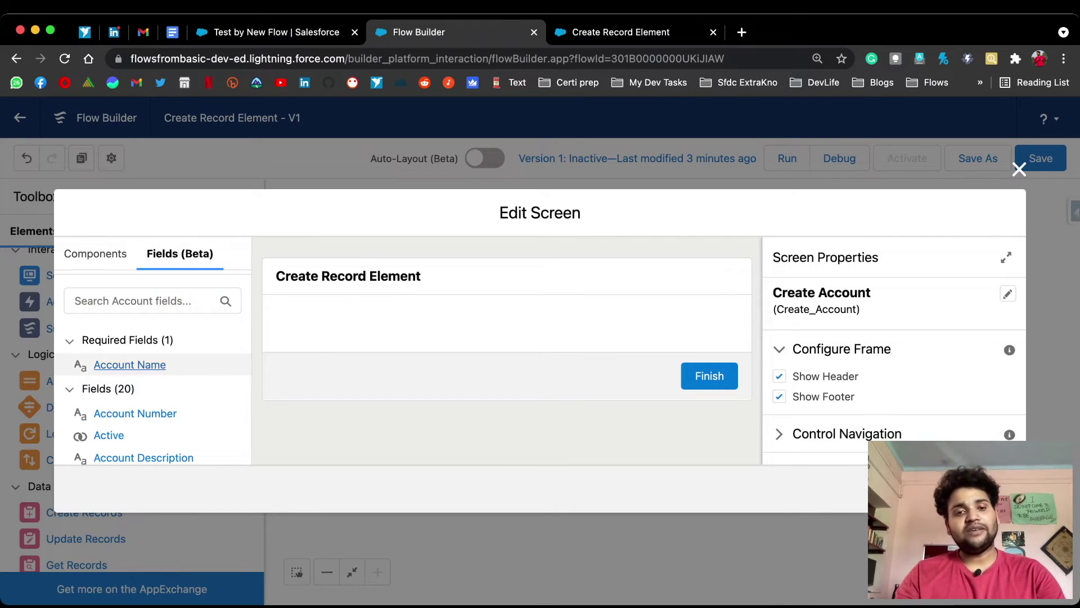
{"action": "left_click_drag", "start_coordinate": [129, 365], "coordinate": [506, 326]}
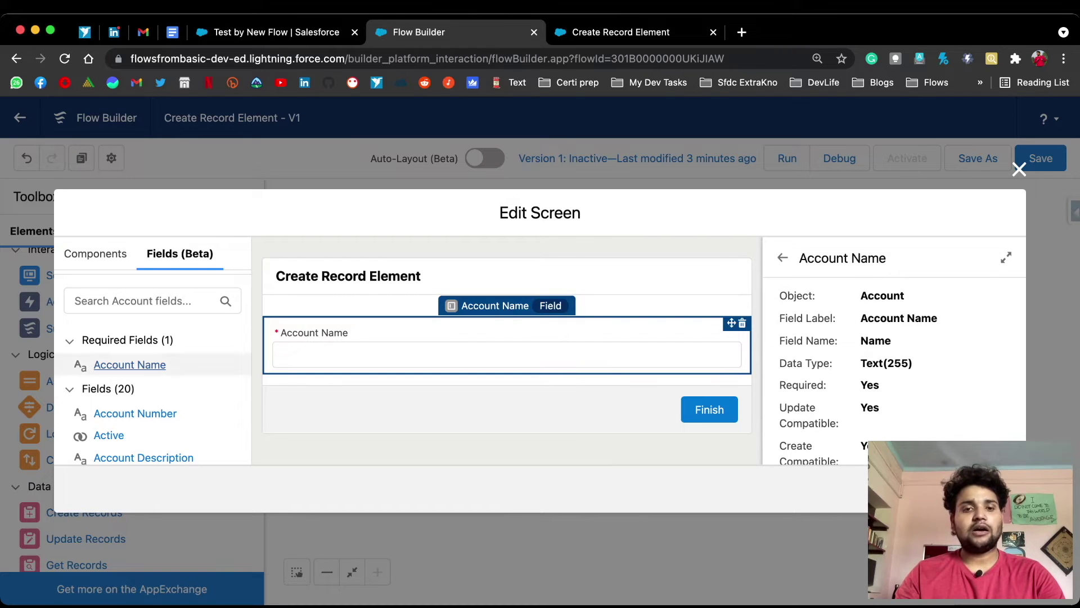
{"action": "scroll", "coordinate": [125, 335], "scroll_direction": "down", "scroll_amount": 10}
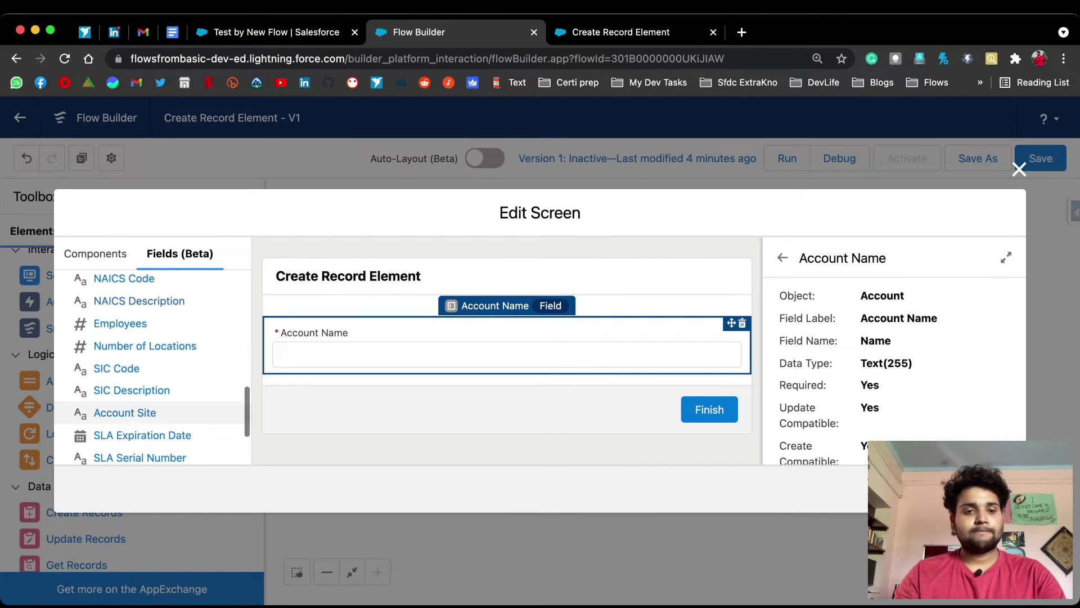
{"action": "scroll", "coordinate": [128, 403], "scroll_direction": "down", "scroll_amount": 1}
{"action": "scroll", "coordinate": [128, 388], "scroll_direction": "up", "scroll_amount": 3}
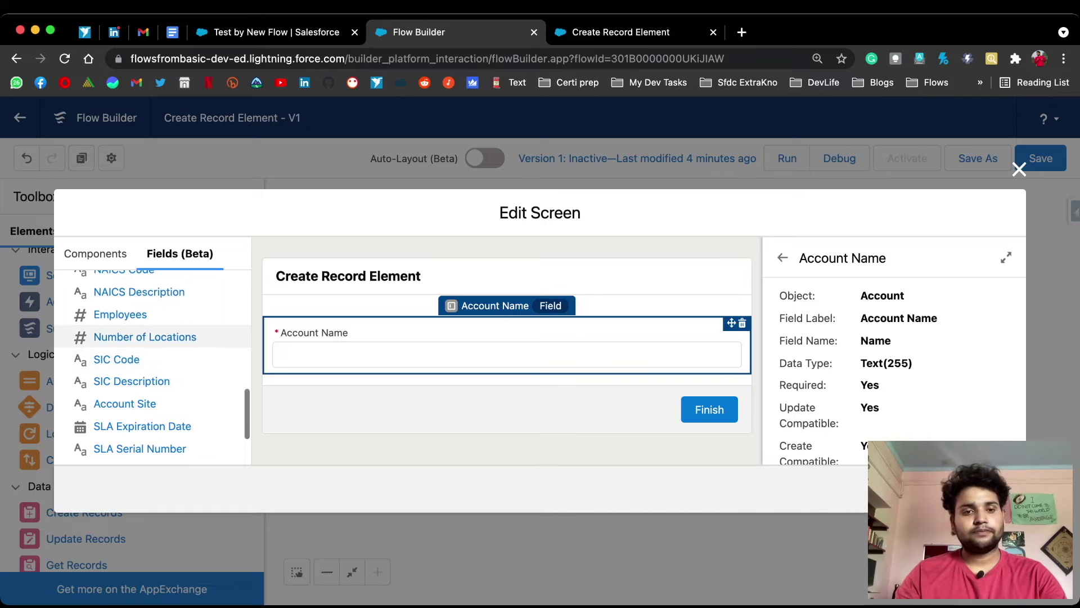
{"action": "left_click_drag", "start_coordinate": [145, 336], "coordinate": [506, 369]}
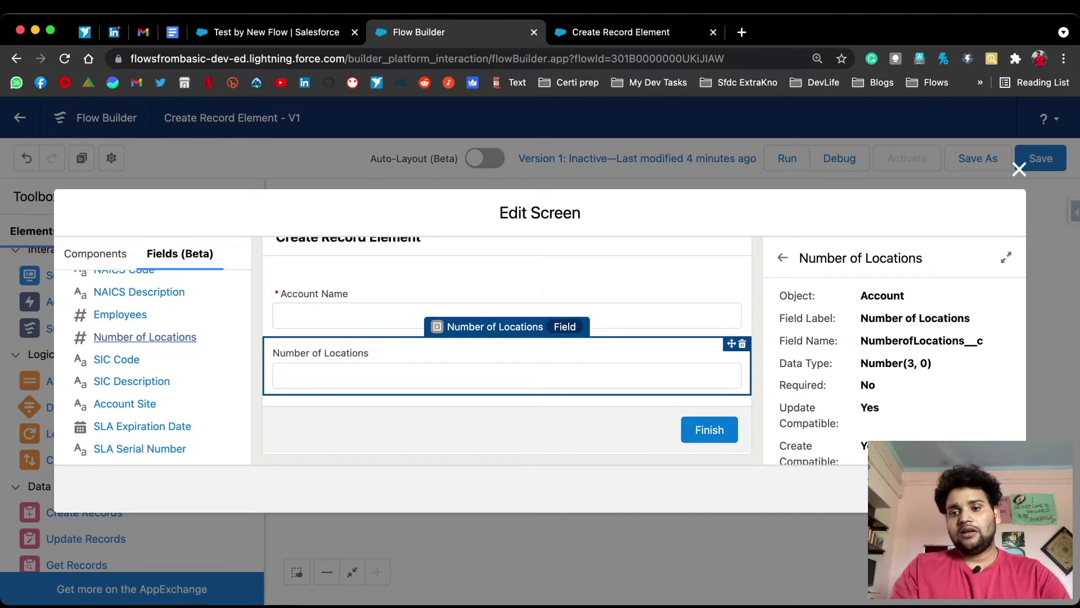
{"action": "key", "text": "Escape"}
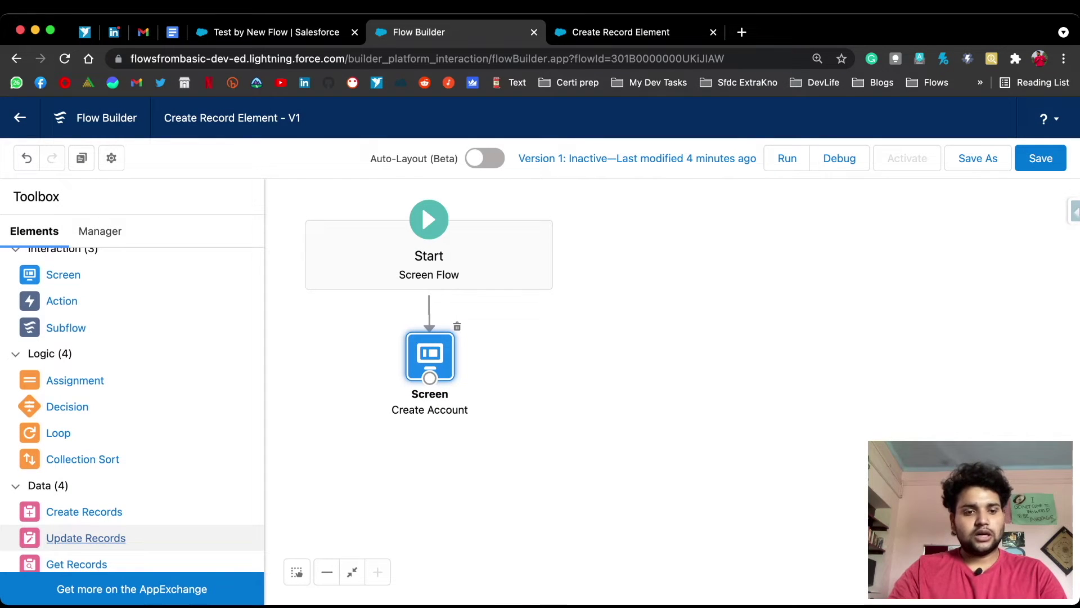
Step: Add a Create Records element to the flow labelled "Create Account by Record variable"
{"action": "left_click", "coordinate": [84, 511]}
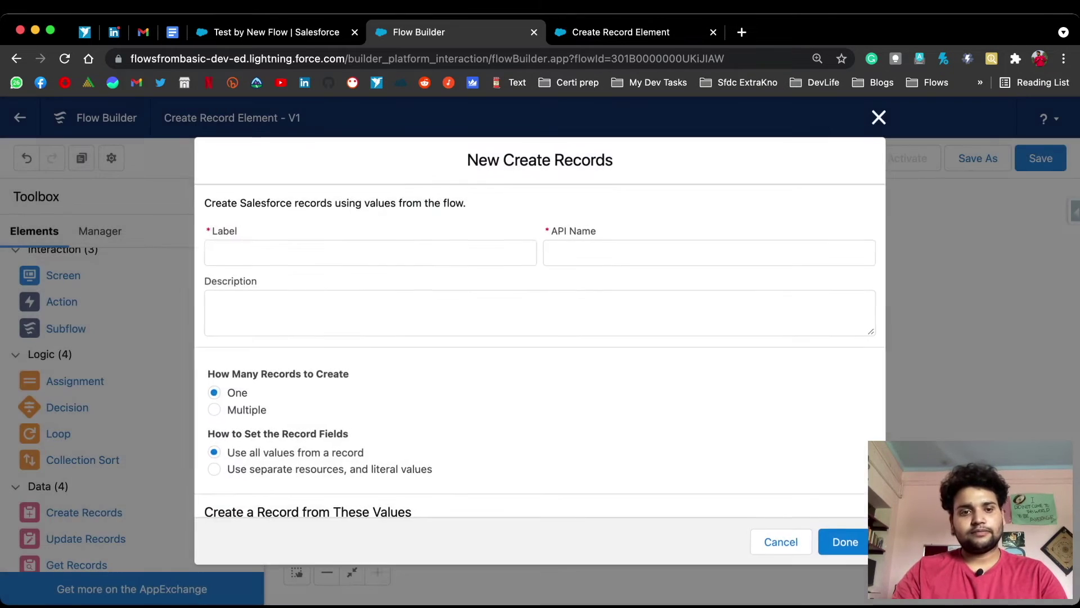
{"action": "type", "text": "C"}
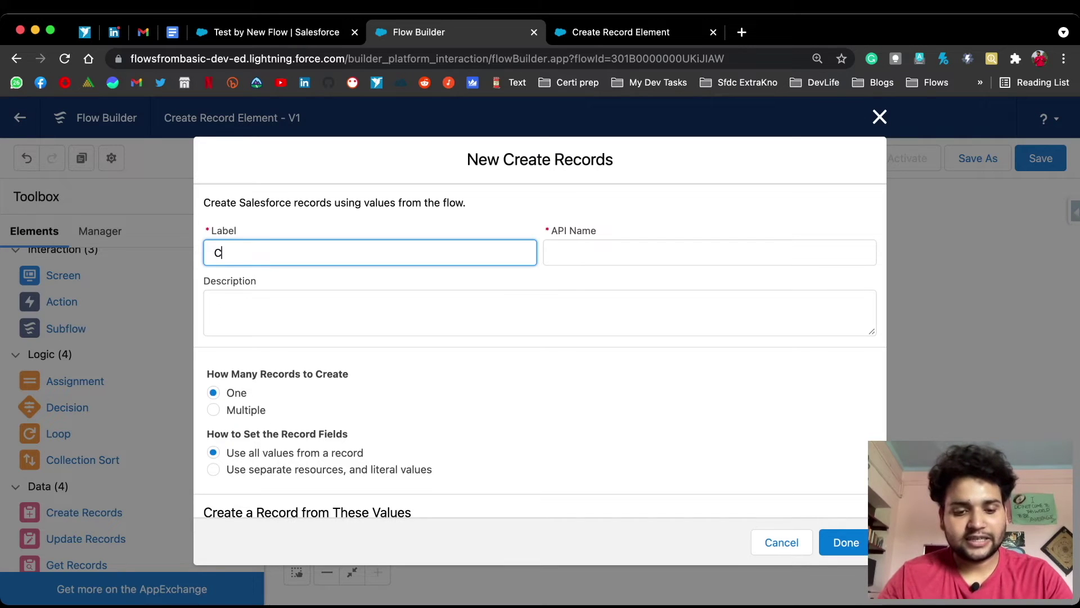
{"action": "type", "text": "reate Acco"}
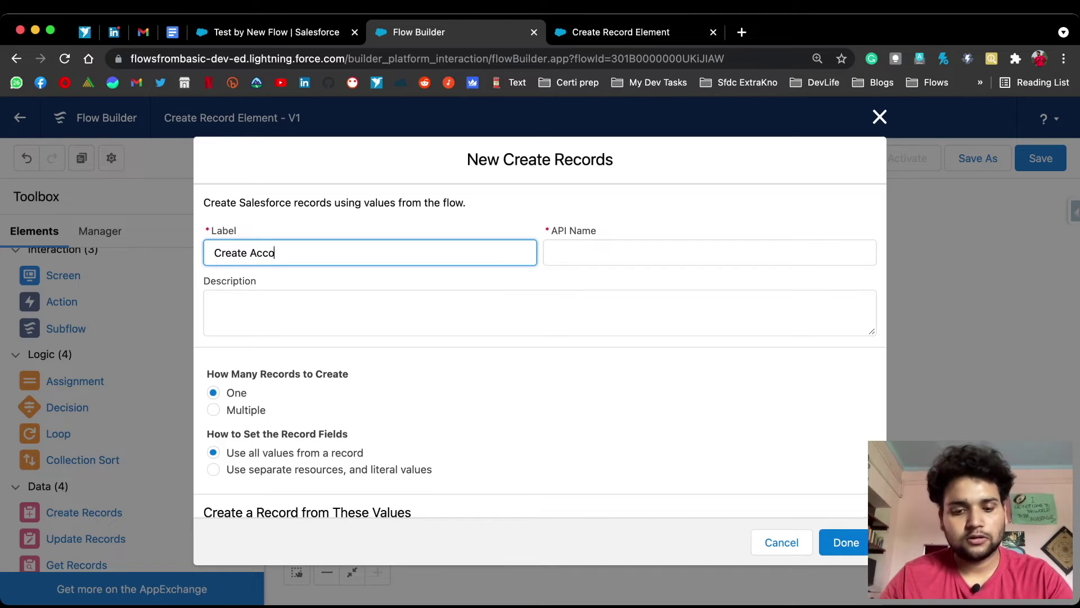
{"action": "type", "text": "unt by Reco"}
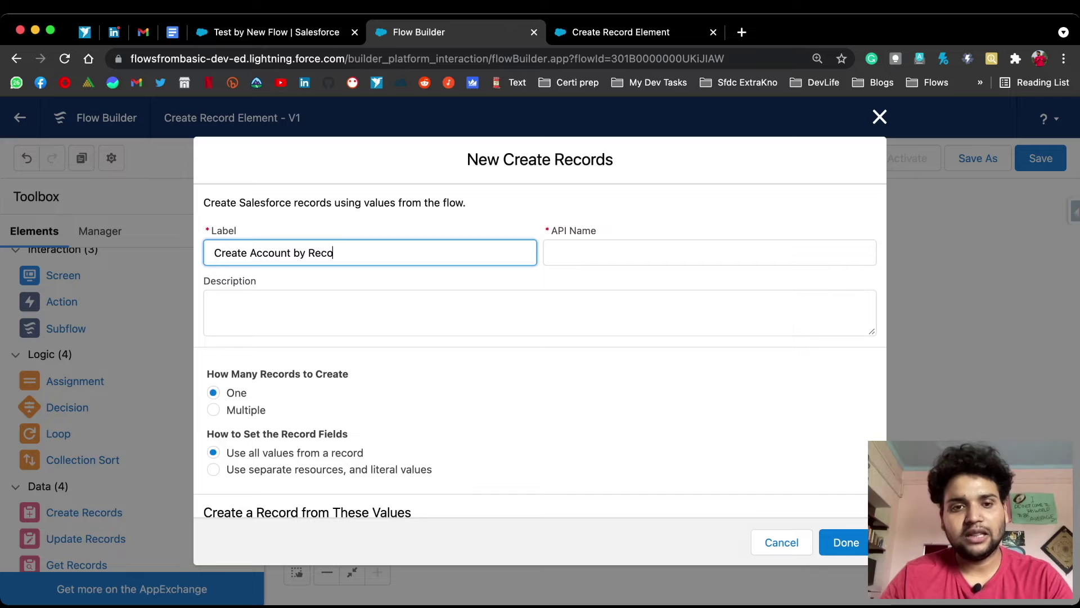
{"action": "type", "text": "rd variable"}
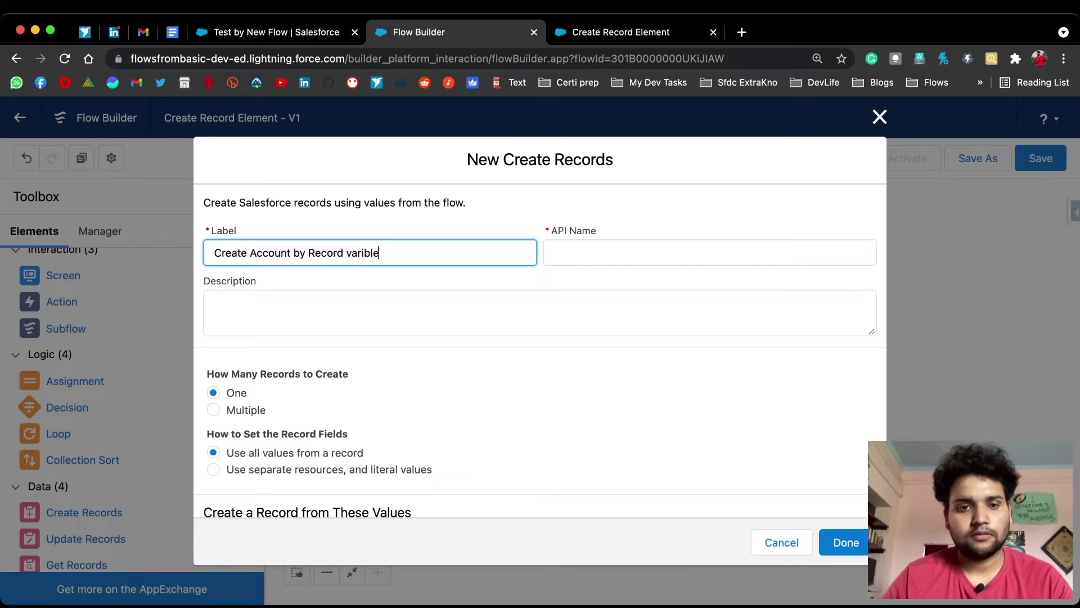
{"action": "key", "text": "BackSpace"}
{"action": "key", "text": "BackSpace"}
{"action": "key", "text": "BackSpace"}
{"action": "key", "text": "BackSpace"}
{"action": "type", "text": "iable"}
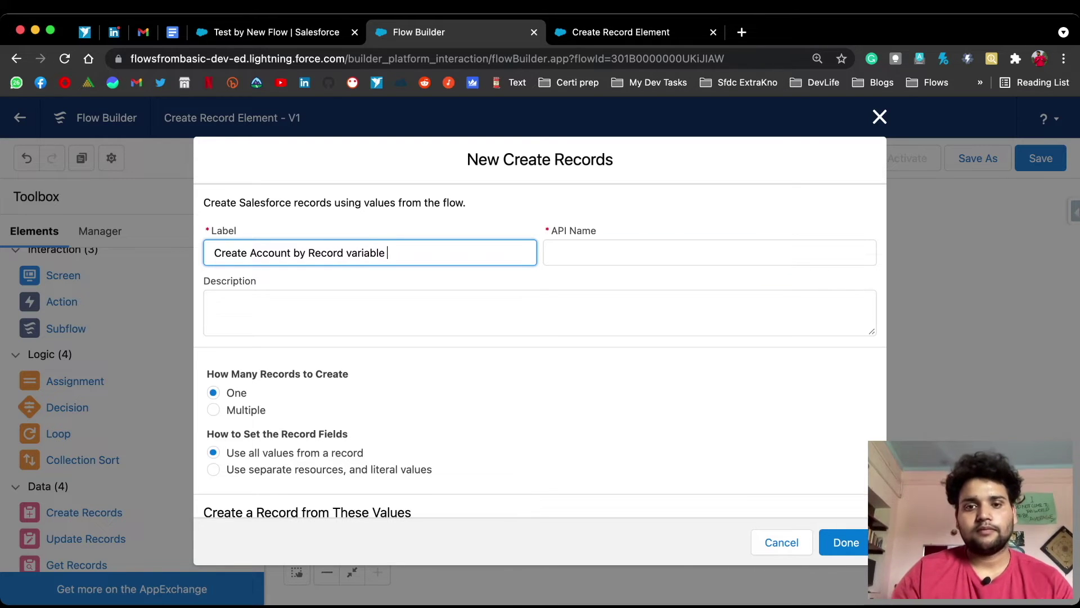
{"action": "key", "text": "Tab"}
Step: Set accRecord as the record supplying the new element's values and finish the Create Records element
{"action": "scroll", "coordinate": [540, 349], "scroll_direction": "down", "scroll_amount": 3}
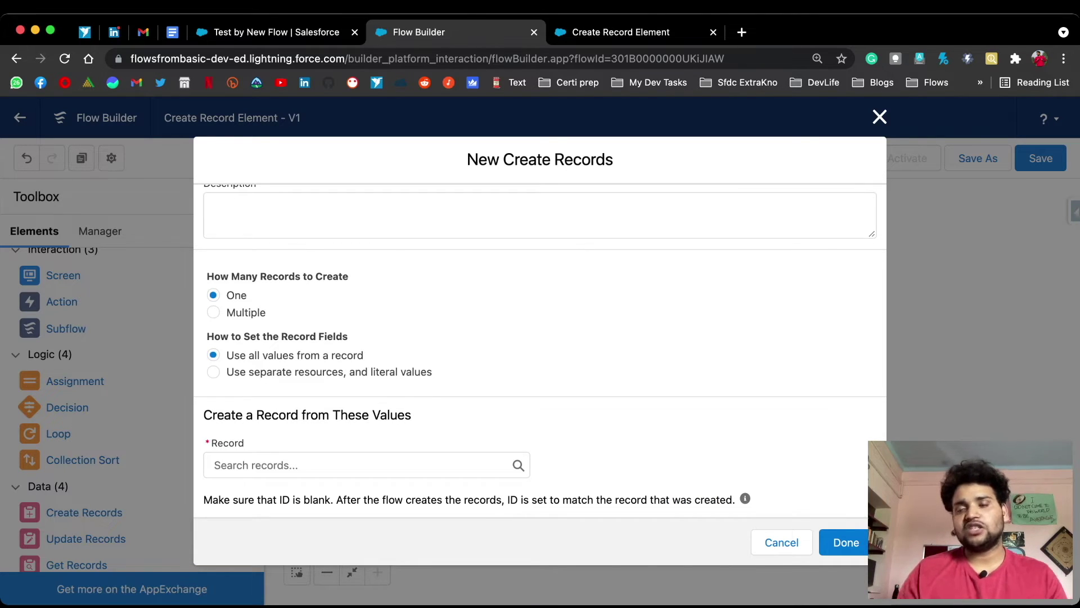
{"action": "left_click", "coordinate": [253, 464]}
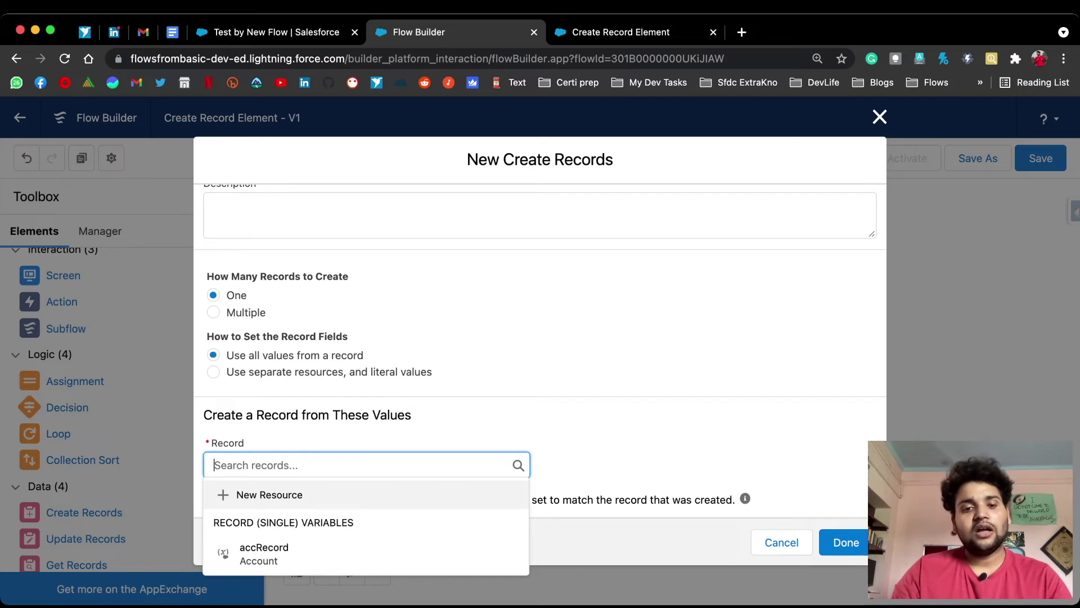
{"action": "left_click", "coordinate": [230, 550]}
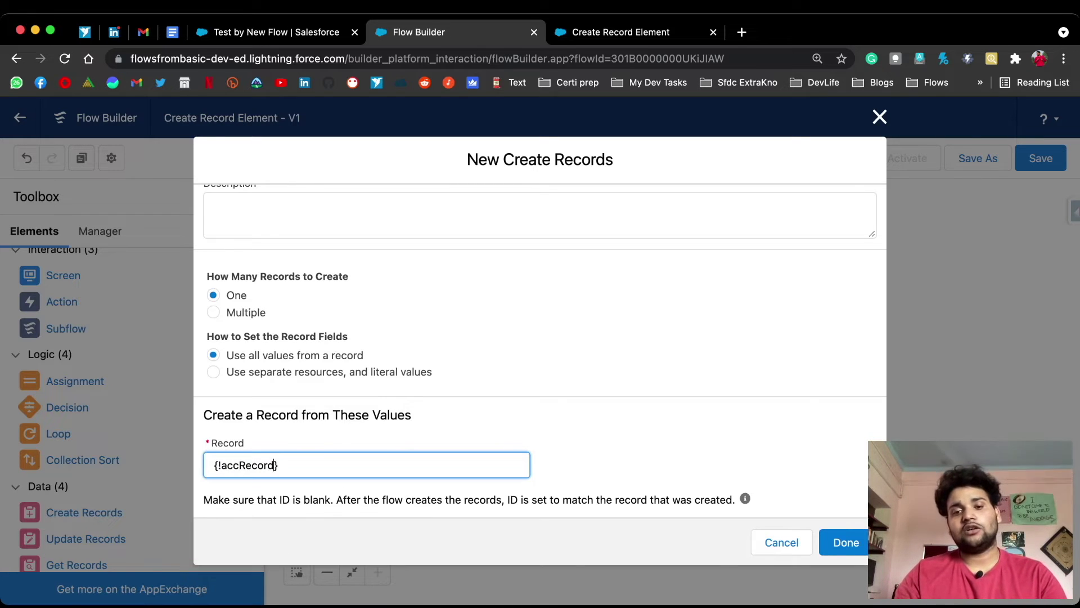
{"action": "key", "text": "Tab"}
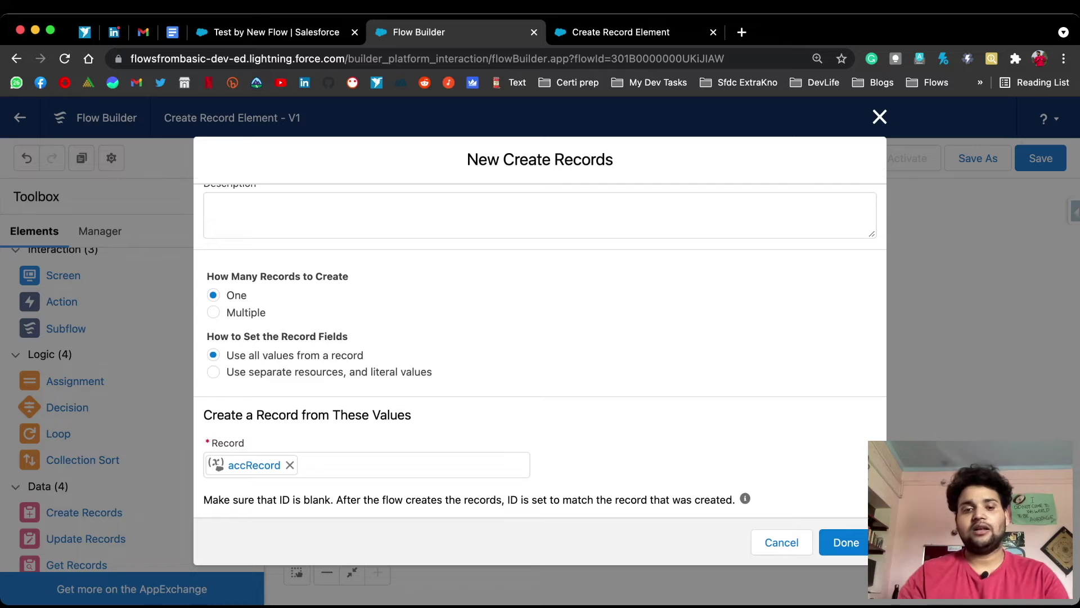
{"action": "left_click", "coordinate": [844, 542]}
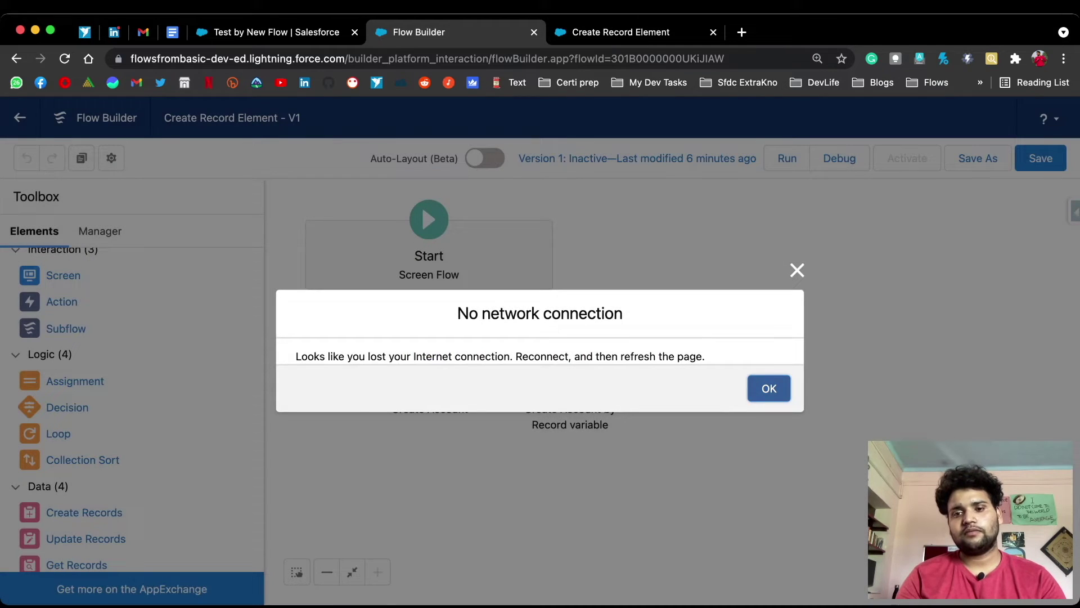
Step: Save the Create Record Element flow and start a debug run with the default options
{"action": "left_click", "coordinate": [768, 388]}
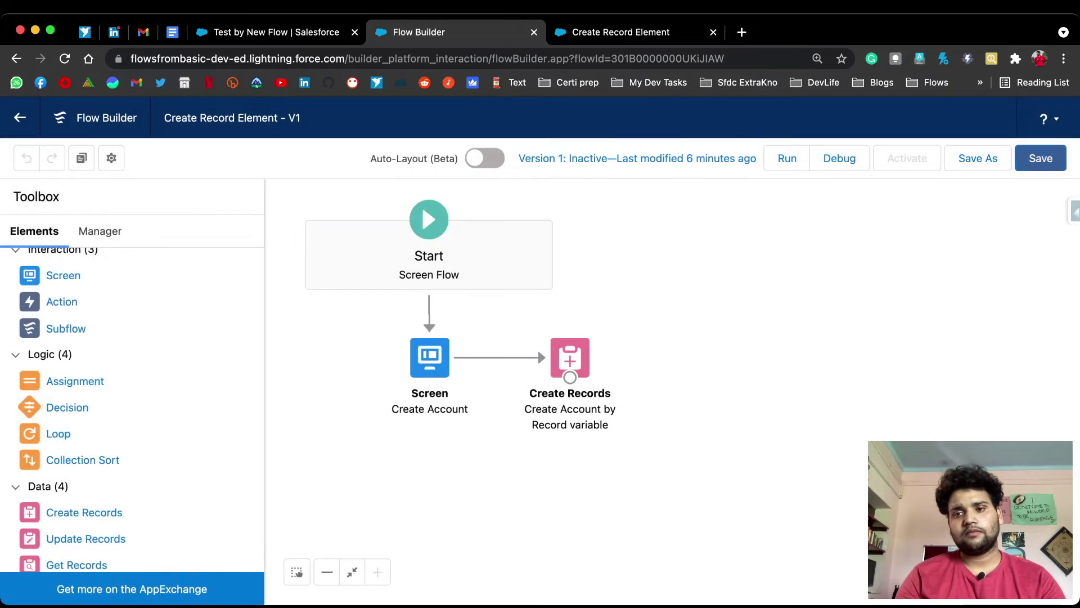
{"action": "left_click", "coordinate": [1039, 158]}
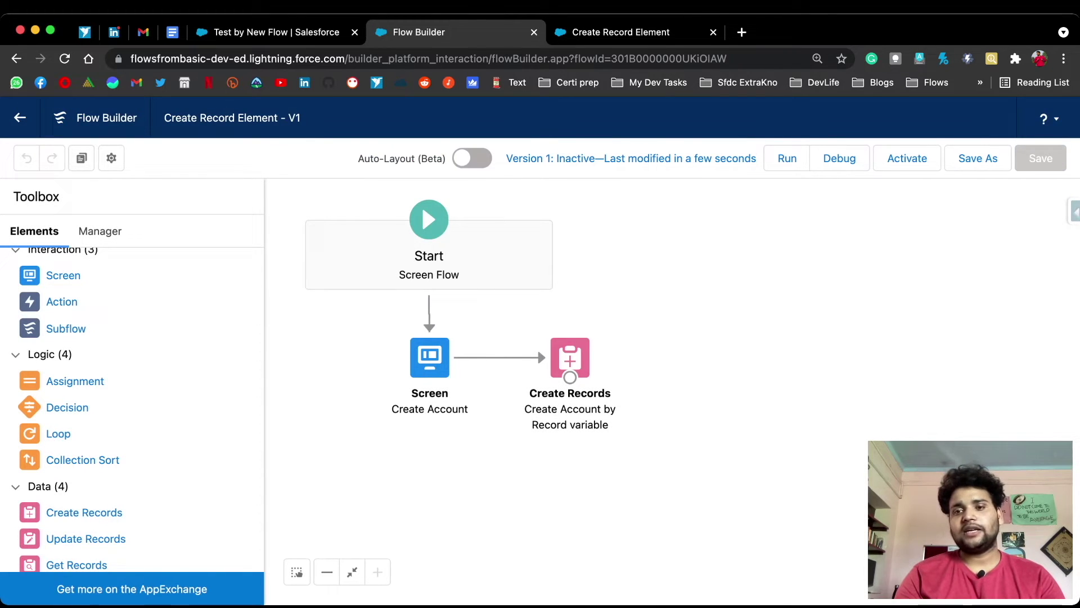
{"action": "left_click", "coordinate": [839, 158]}
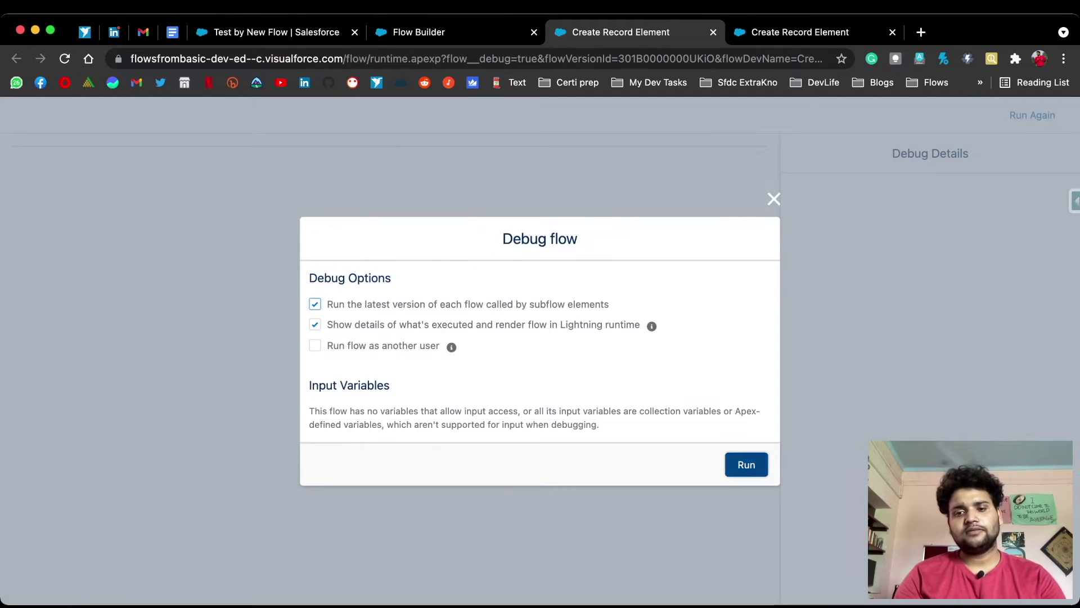
{"action": "left_click", "coordinate": [746, 464]}
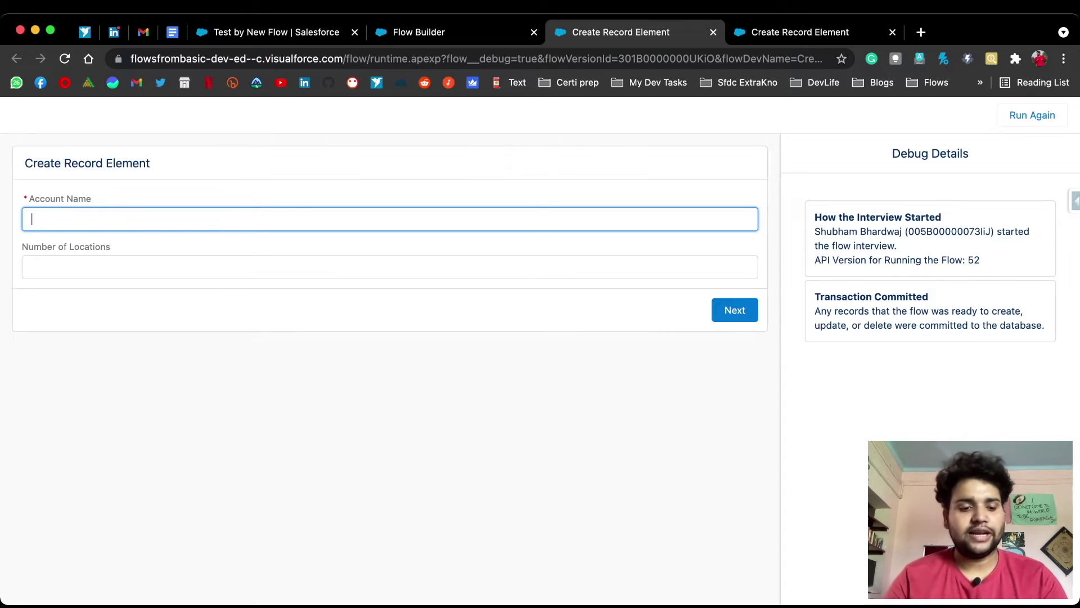
Step: Fill in a test account name and 4 as the Number of Locations, and submit the flow screen
{"action": "type", "text": "Shubham "}
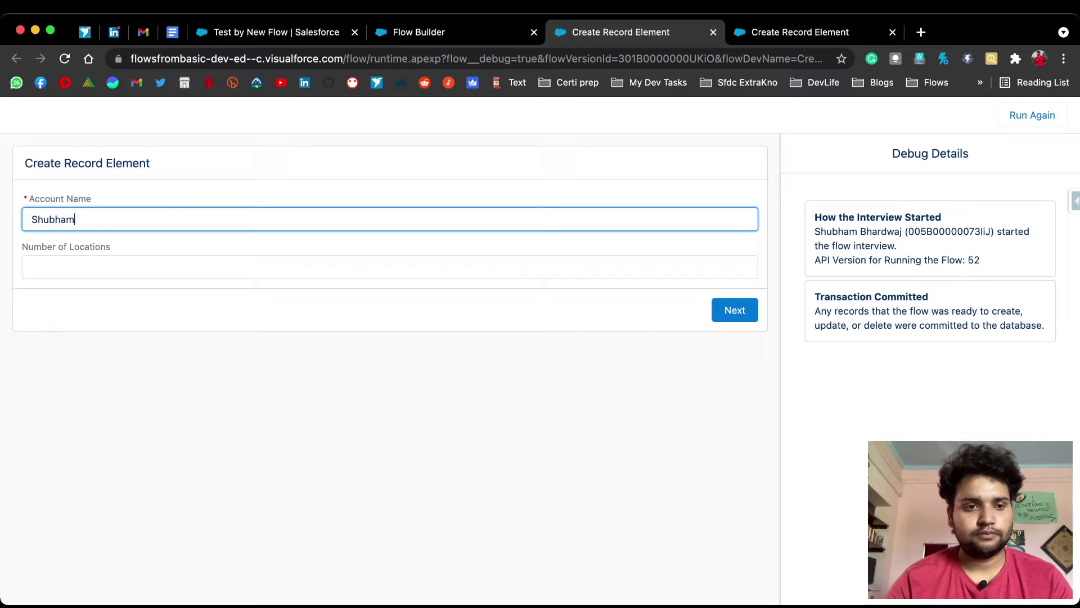
{"action": "type", "text": "New "}
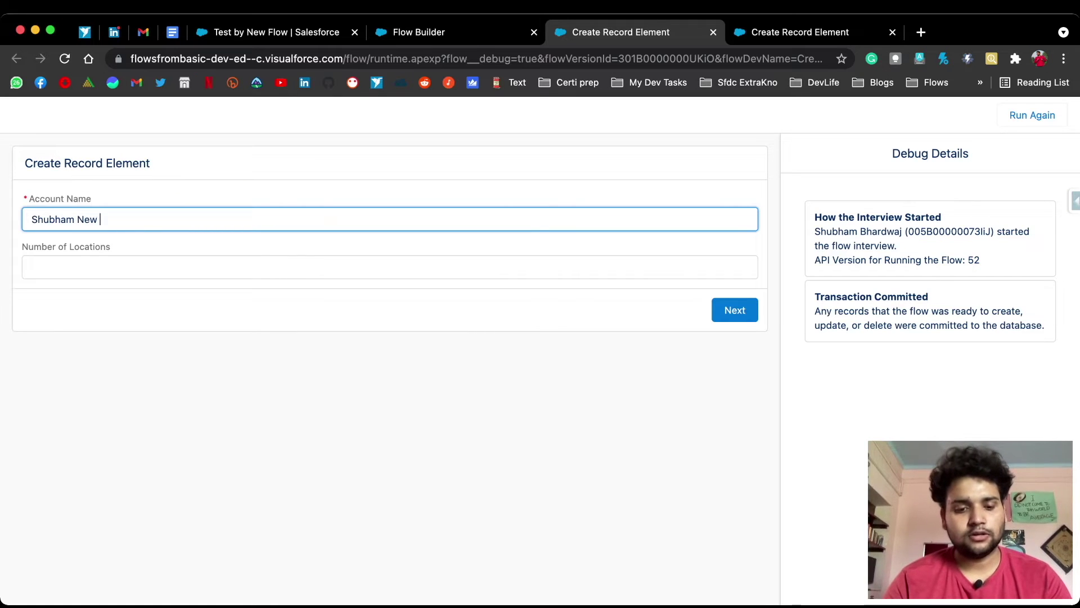
{"action": "type", "text": "Account"}
{"action": "left_click", "coordinate": [32, 266]}
{"action": "type", "text": "4"}
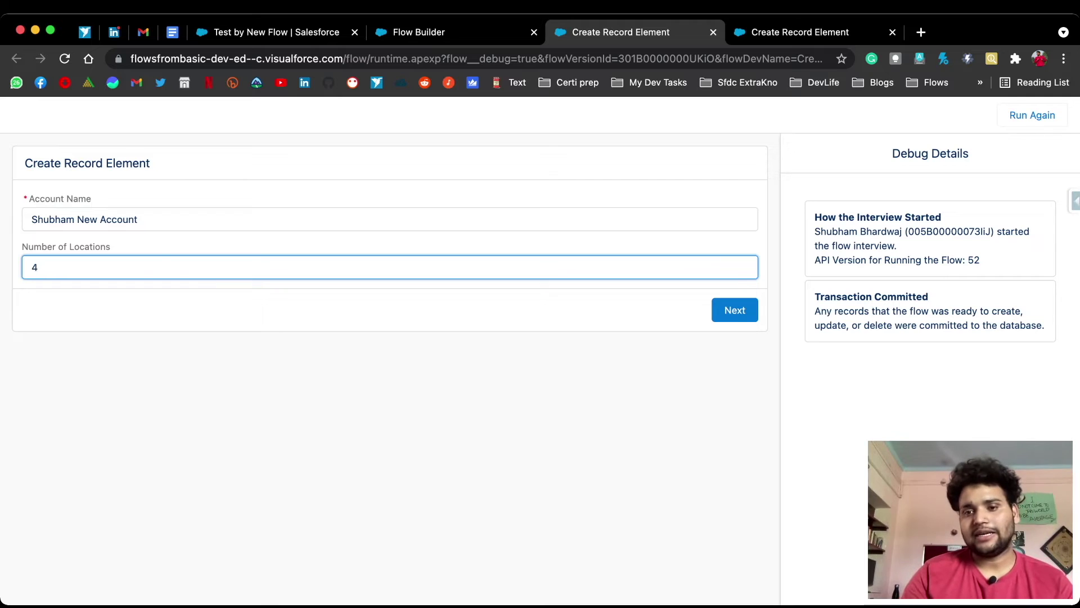
{"action": "key", "text": "Tab"}
{"action": "key", "text": "Return"}
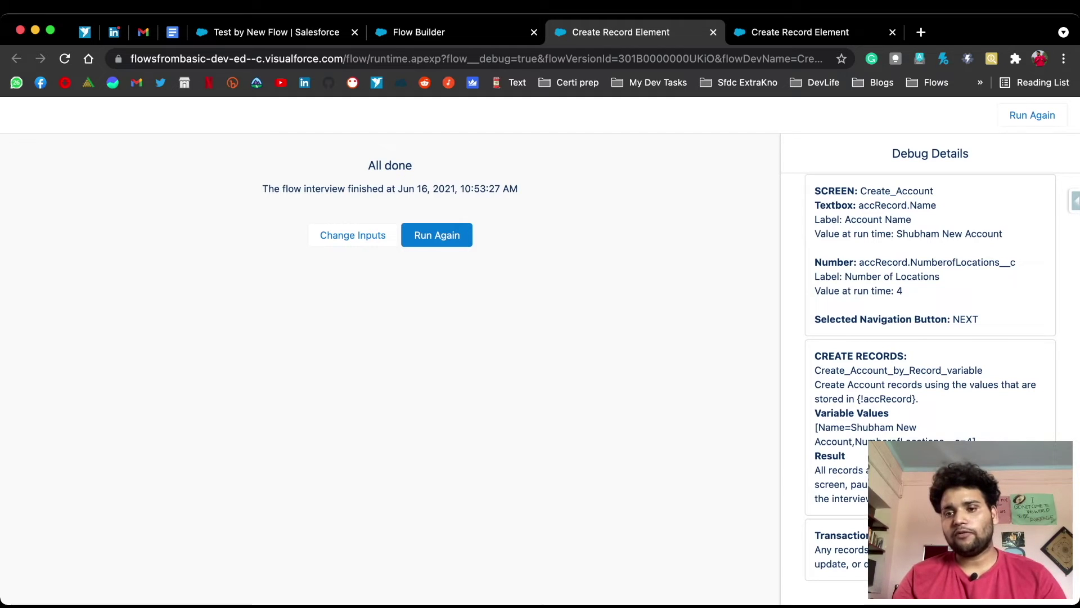
Step: Examine the run-time field values and the accRecord variable values in the debug details
{"action": "left_click_drag", "start_coordinate": [845, 276], "coordinate": [903, 291]}
{"action": "left_click_drag", "start_coordinate": [845, 219], "coordinate": [1003, 234]}
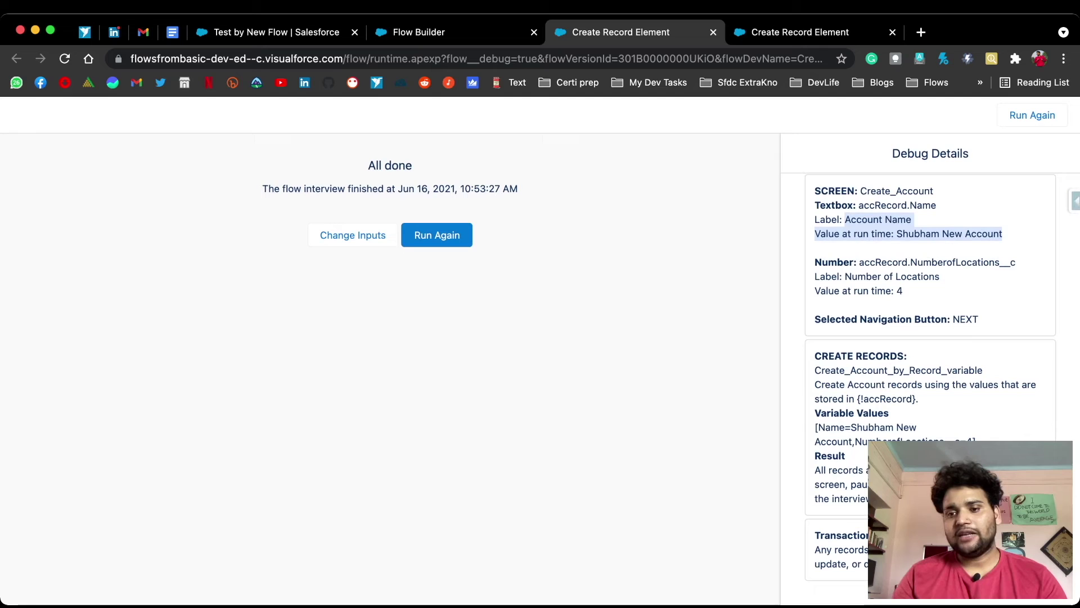
{"action": "left_click_drag", "start_coordinate": [815, 428], "coordinate": [921, 441]}
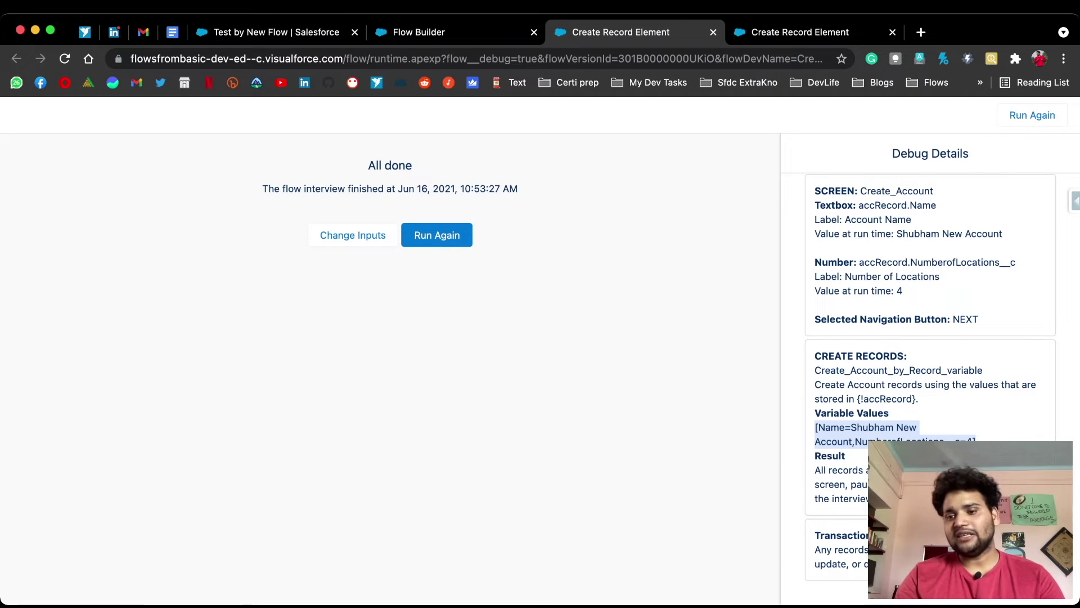
Step: Open the newly created account from the All Accounts list and check its Number of Locations in the details
{"action": "left_click", "coordinate": [276, 32]}
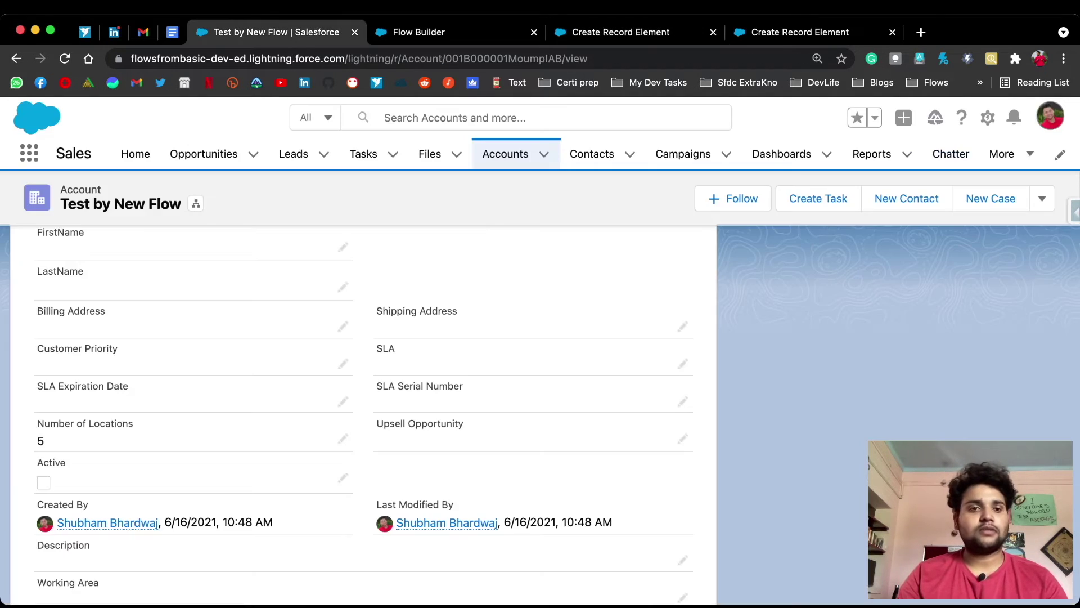
{"action": "left_click", "coordinate": [505, 154]}
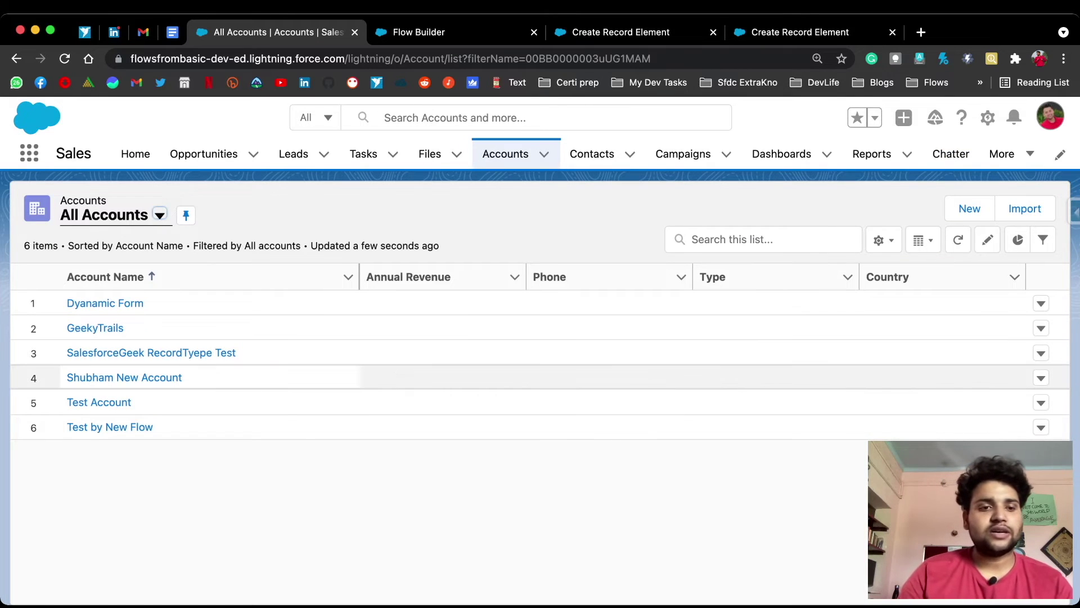
{"action": "left_click", "coordinate": [125, 377]}
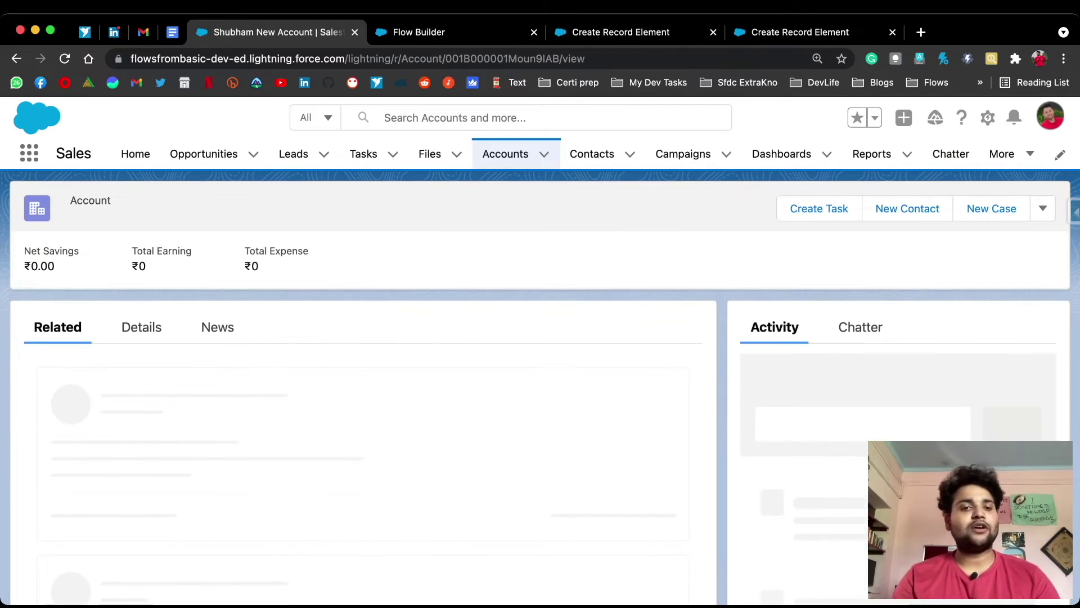
{"action": "left_click", "coordinate": [141, 332]}
{"action": "scroll", "coordinate": [225, 580], "scroll_direction": "down", "scroll_amount": 8}
{"action": "scroll", "coordinate": [342, 582], "scroll_direction": "down", "scroll_amount": 6}
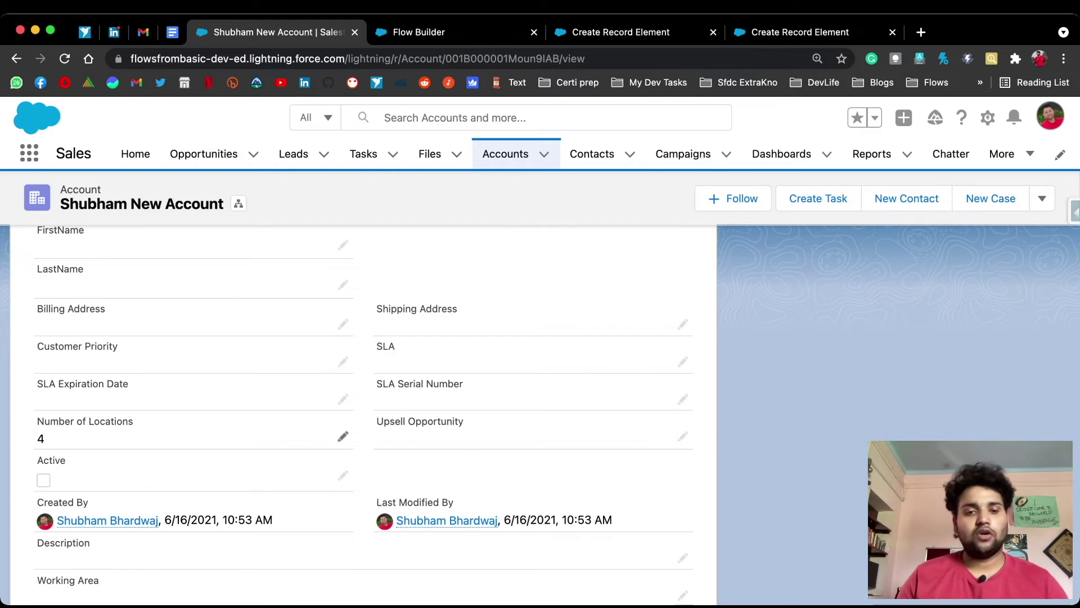
Step: Switch the flow's Create Records element to separate resources and literal values, with Account as the object
{"action": "key", "text": "ctrl+Tab"}
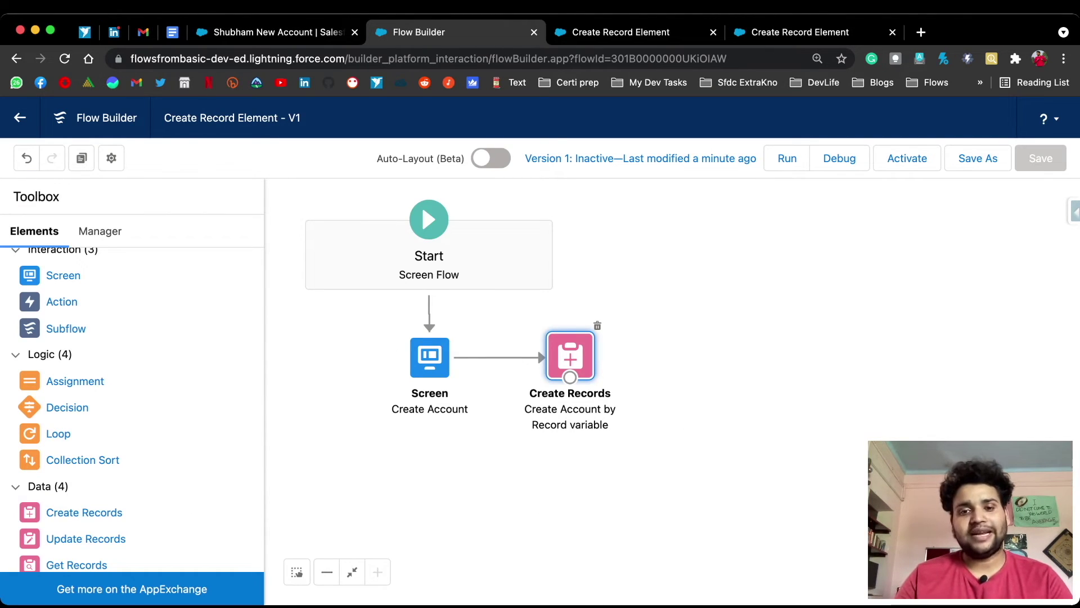
{"action": "double_click", "coordinate": [570, 356]}
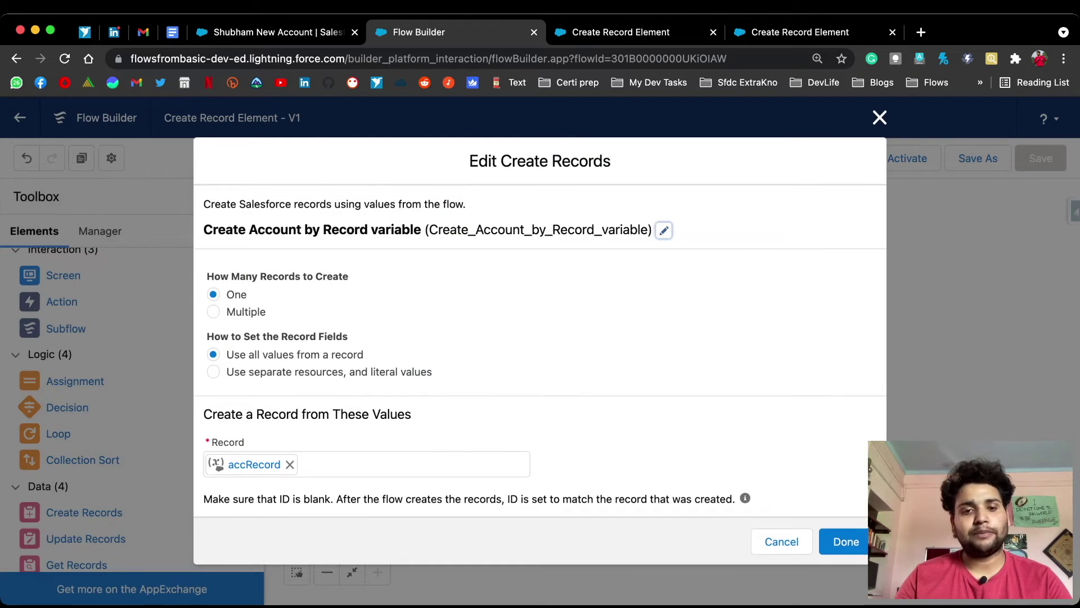
{"action": "left_click", "coordinate": [213, 371]}
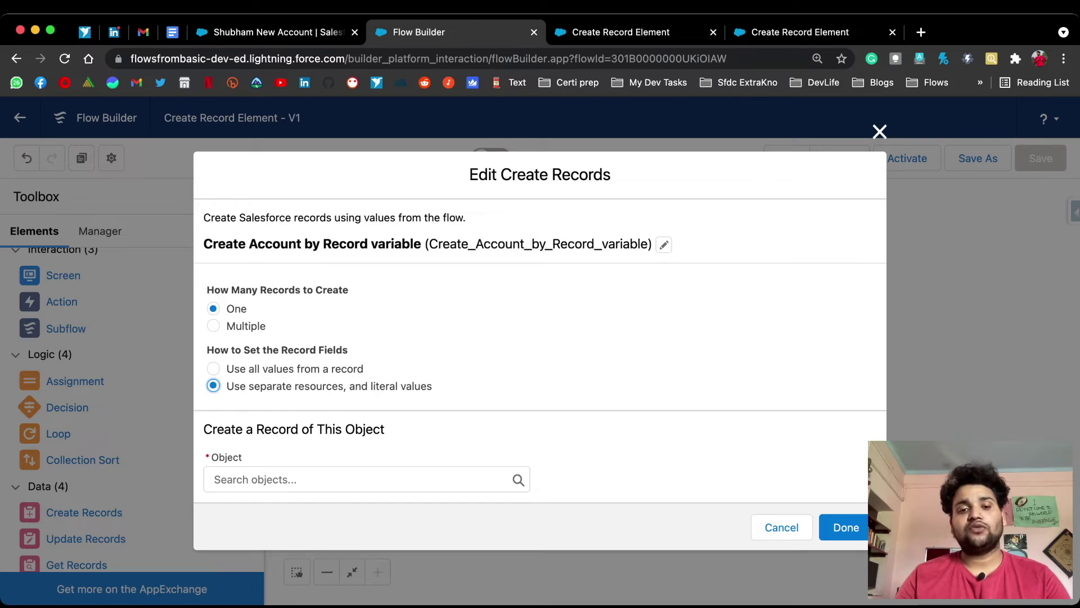
{"action": "left_click", "coordinate": [365, 479]}
{"action": "type", "text": "accoun"}
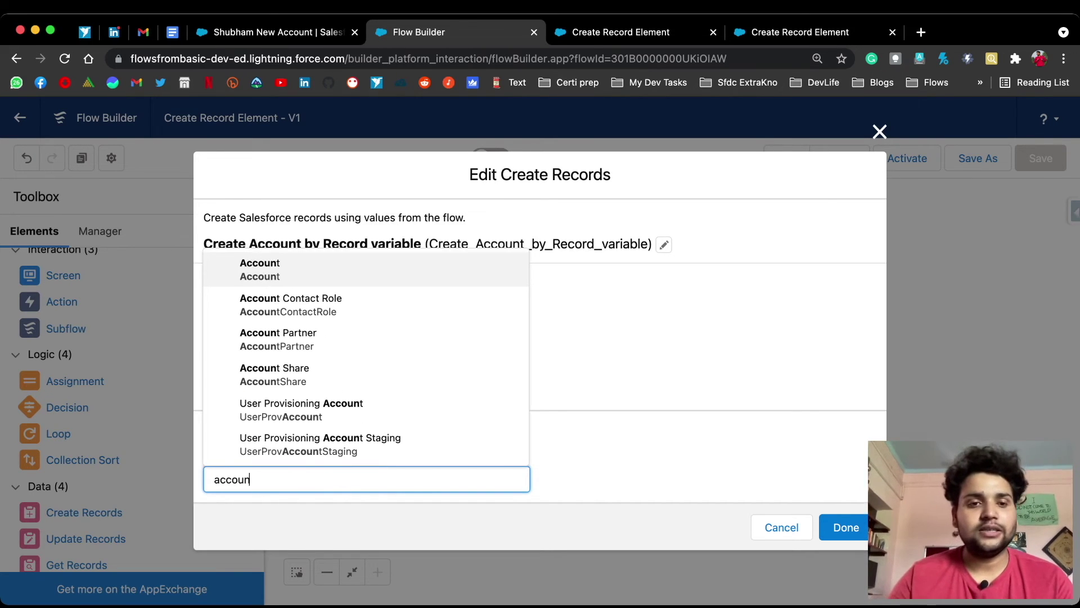
{"action": "key", "text": "Down"}
{"action": "key", "text": "Up"}
{"action": "key", "text": "Return"}
{"action": "scroll", "coordinate": [540, 382], "scroll_direction": "down", "scroll_amount": 3}
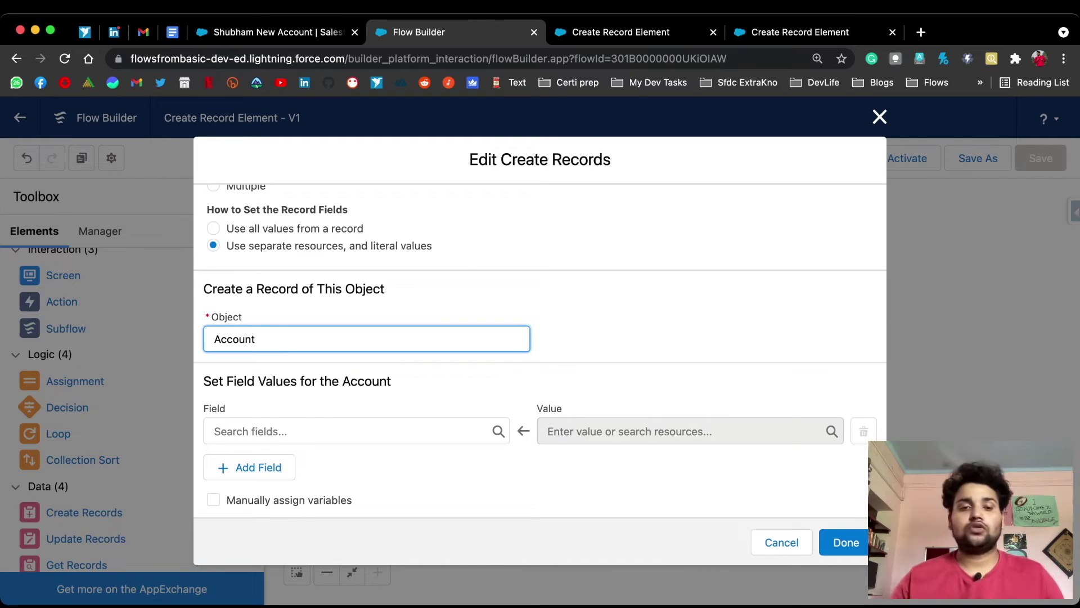
Step: Choose the Account Name field (Name) for the first field assignment of the Create Records element
{"action": "left_click", "coordinate": [215, 431]}
{"action": "type", "text": "account"}
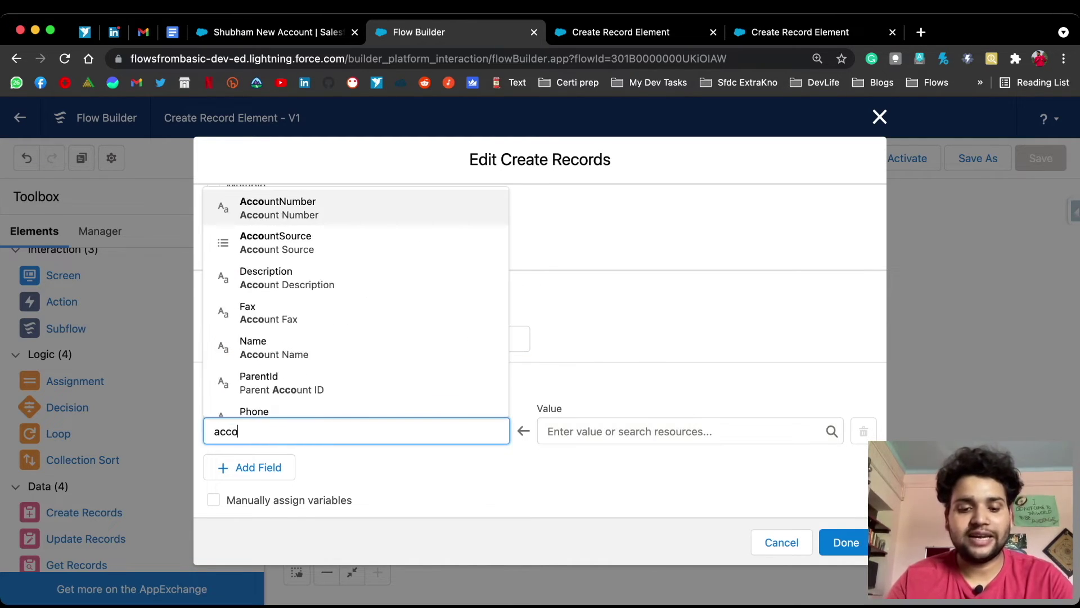
{"action": "key", "text": "Down"}
{"action": "key", "text": "Down"}
{"action": "key", "text": "Down"}
{"action": "key", "text": "Down"}
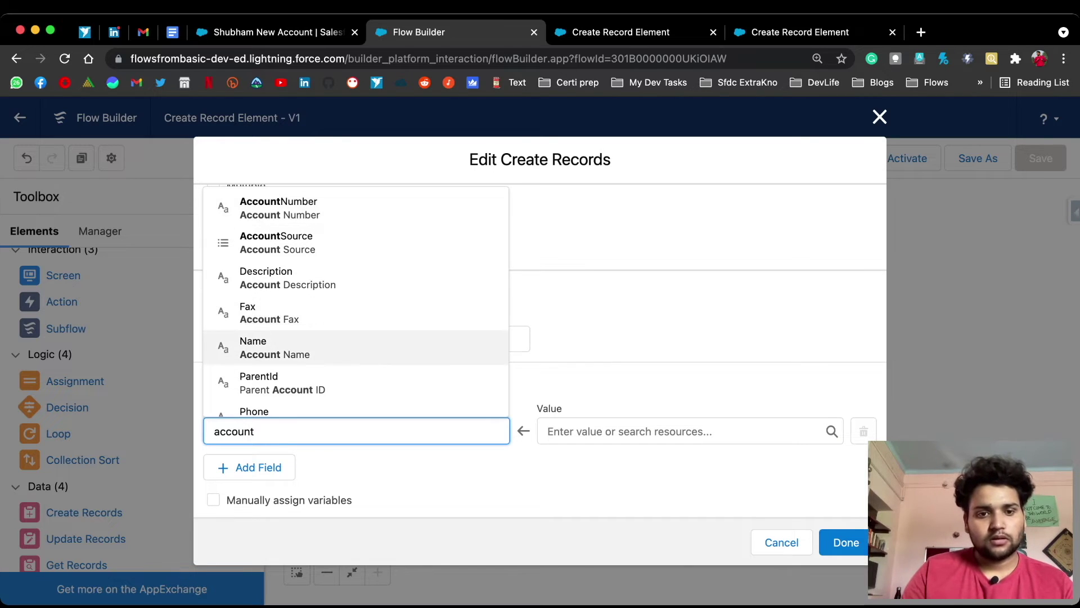
{"action": "key", "text": "Return"}
Step: Add a second field assignment to the Create Records element for the Number of Locations field (NumberofLocations__c)
{"action": "left_click", "coordinate": [250, 467]}
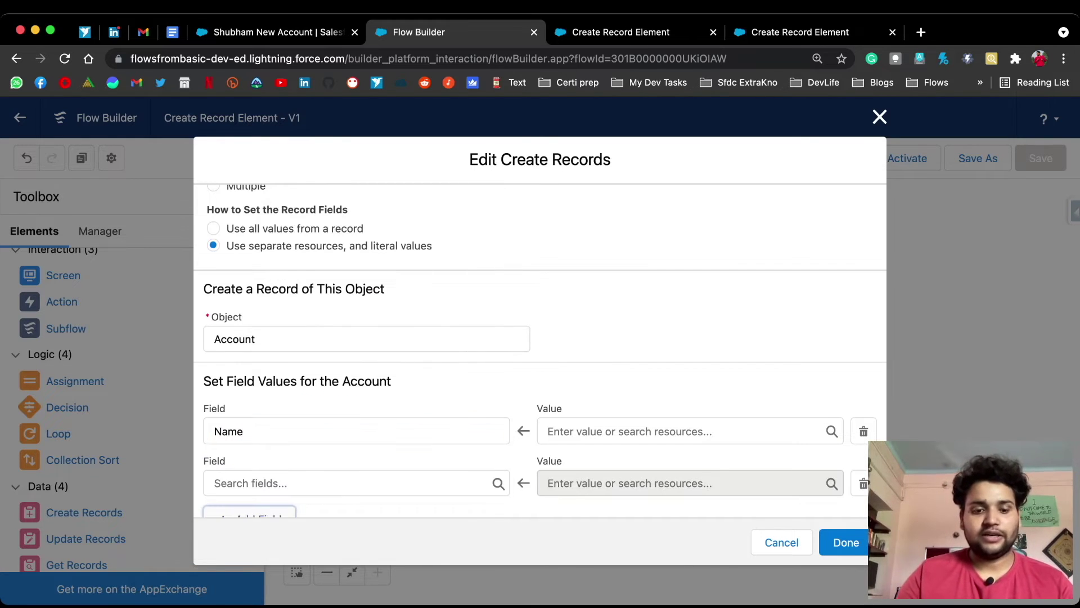
{"action": "left_click", "coordinate": [356, 482]}
{"action": "type", "text": "no of"}
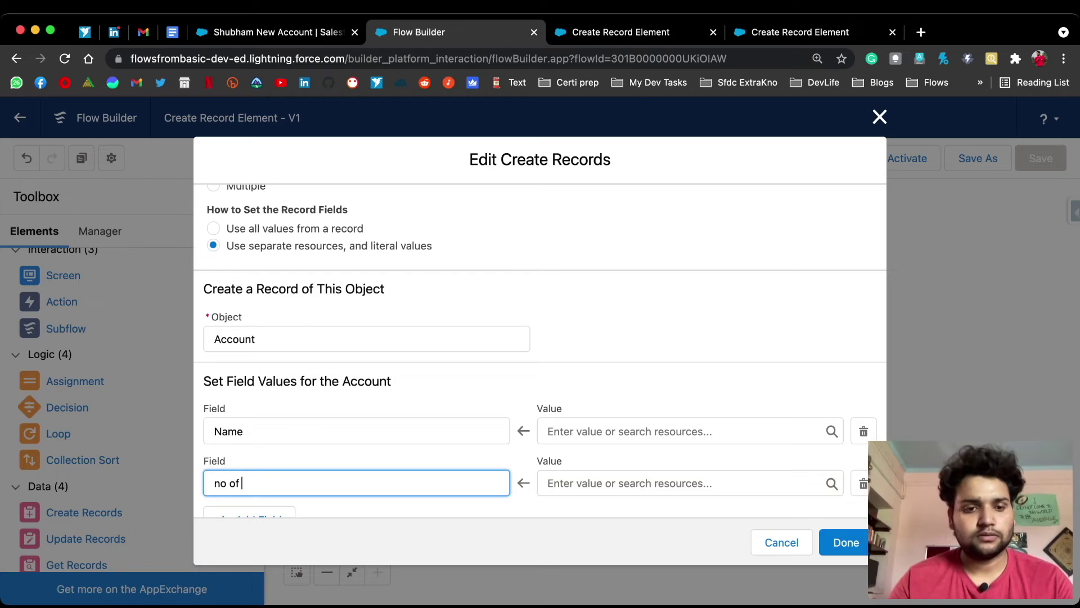
{"action": "key", "text": "BackSpace"}
{"action": "key", "text": "BackSpace"}
{"action": "key", "text": "BackSpace"}
{"action": "key", "text": "BackSpace"}
{"action": "type", "text": "um"}
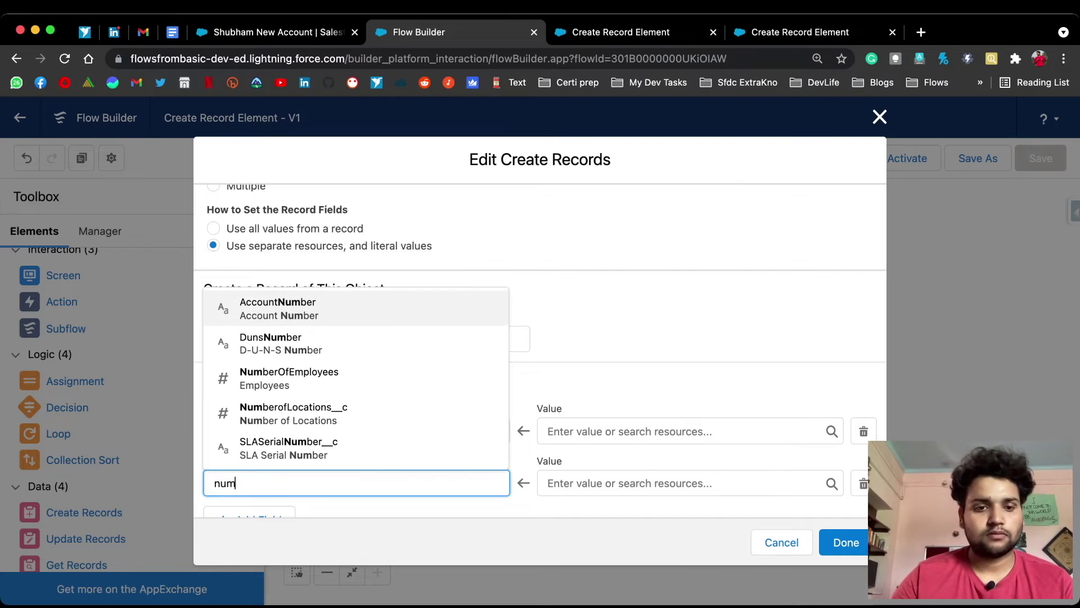
{"action": "left_click", "coordinate": [293, 413]}
Step: Set the value of the Name field to accRecord > Account Name
{"action": "left_click", "coordinate": [689, 431]}
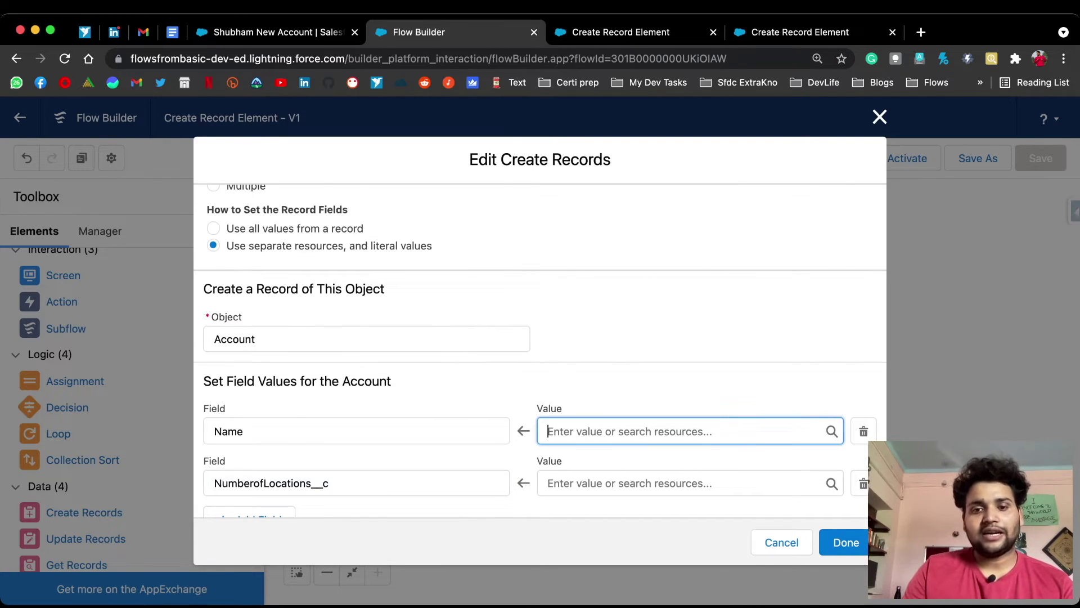
{"action": "type", "text": "acc"}
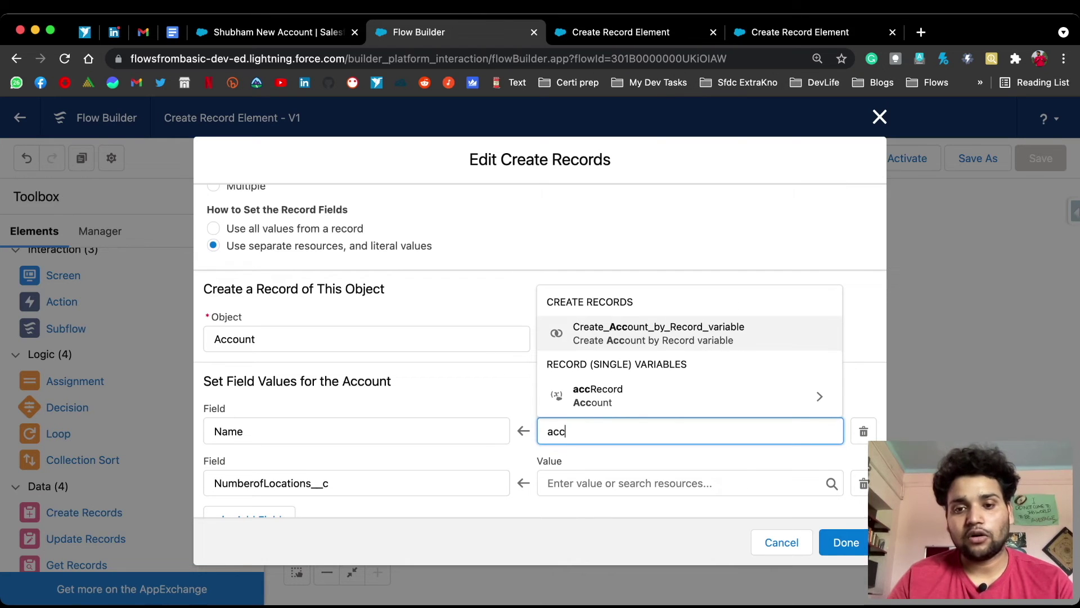
{"action": "key", "text": "Down"}
{"action": "key", "text": "Return"}
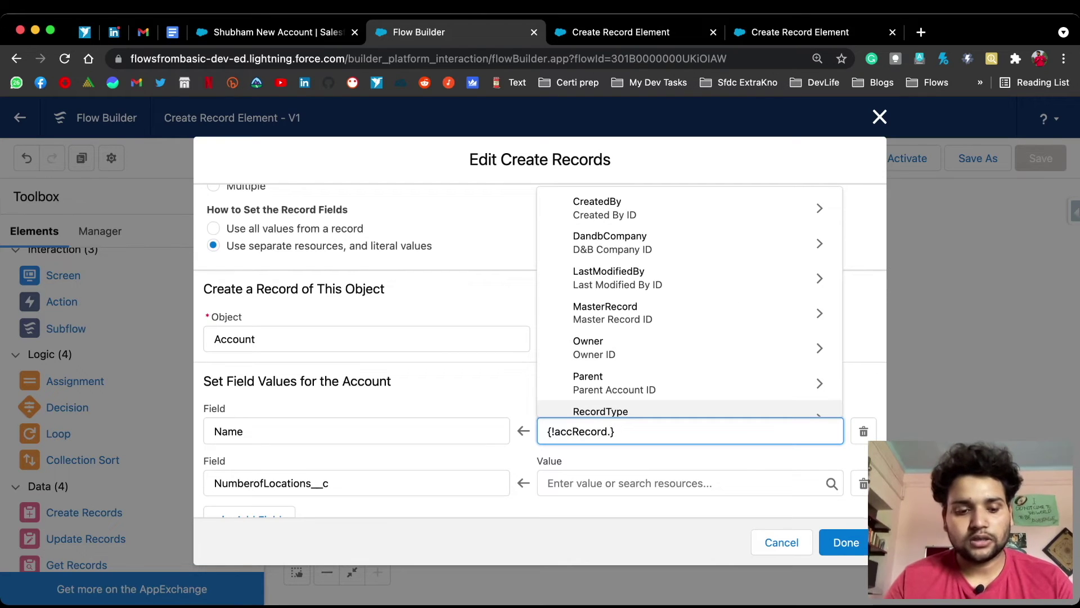
{"action": "type", "text": "Nam"}
{"action": "key", "text": "Up"}
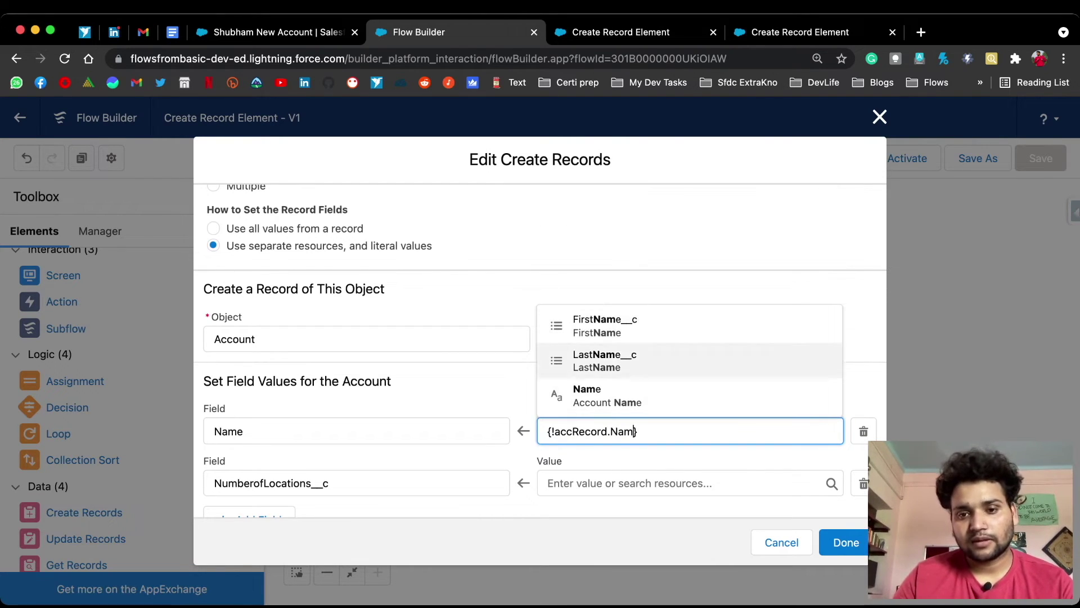
{"action": "key", "text": "Down"}
{"action": "key", "text": "Return"}
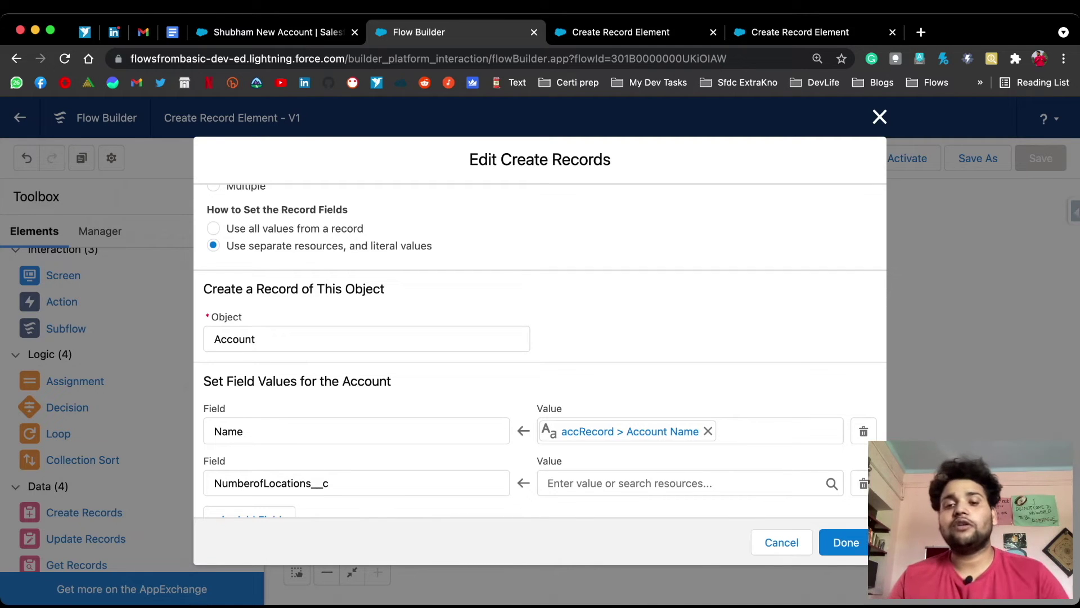
Step: Set the value of NumberofLocations__c to accRecord > Number of Locations
{"action": "left_click", "coordinate": [683, 482]}
{"action": "type", "text": "acc"}
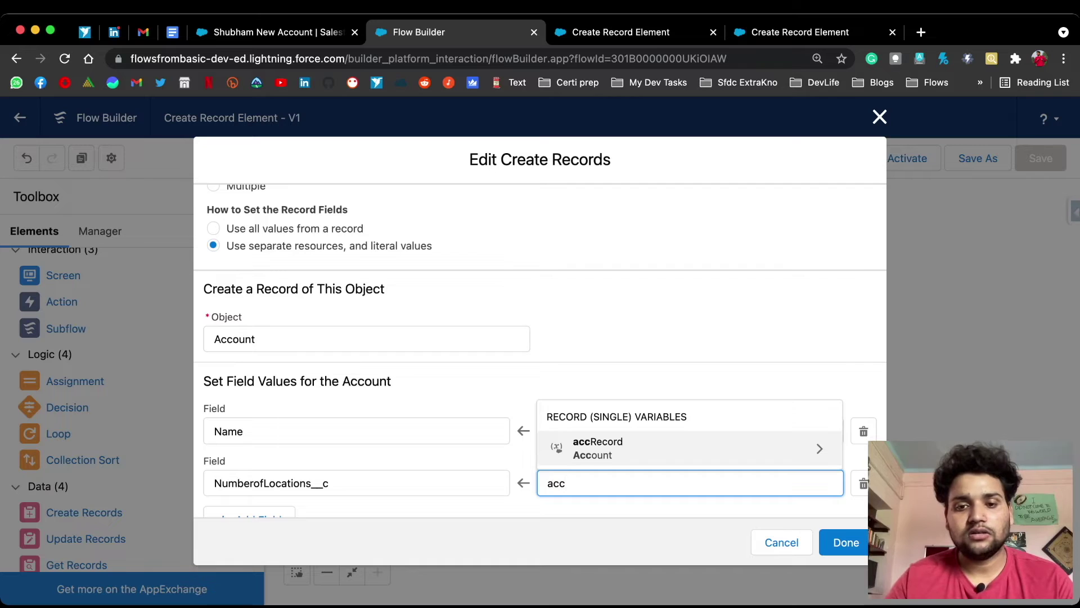
{"action": "key", "text": "Return"}
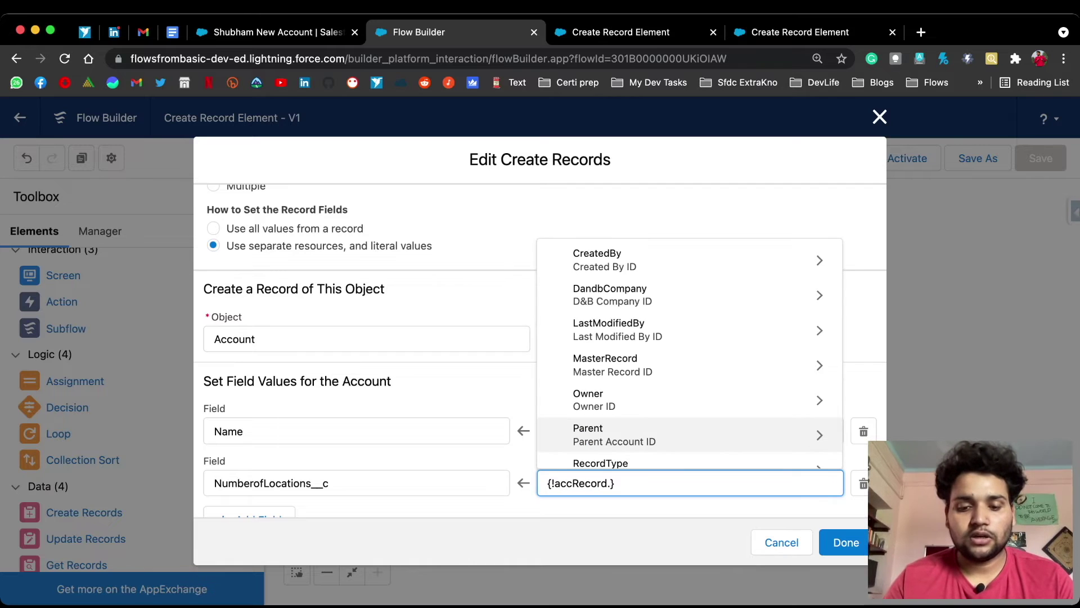
{"action": "type", "text": "num"}
{"action": "left_click", "coordinate": [689, 447]}
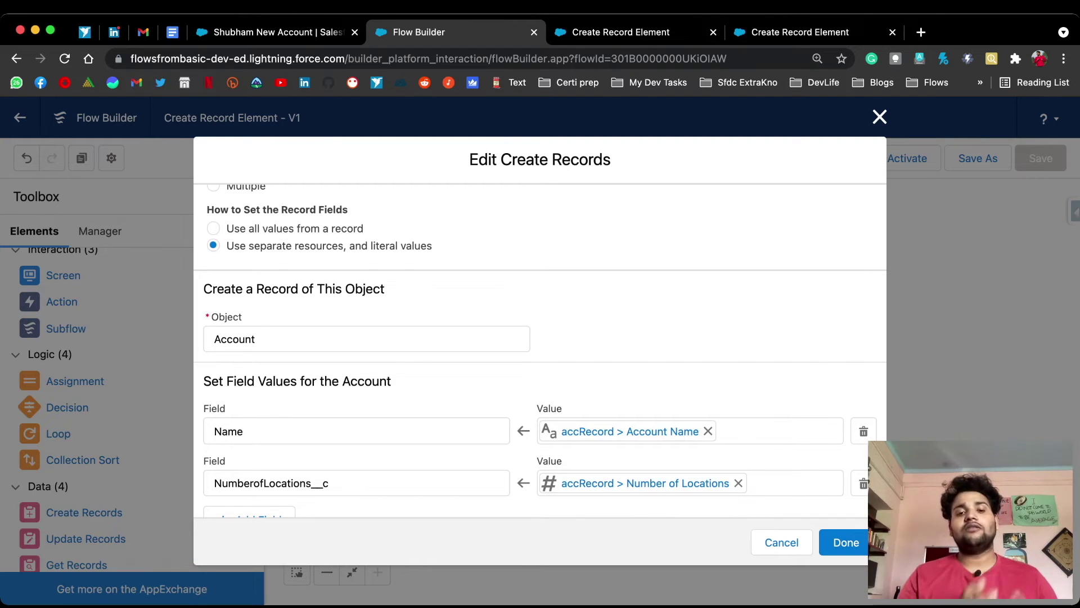
Step: Enable manual variable assignment for the Create Records element and open the variable choices for storing the Account ID
{"action": "scroll", "coordinate": [540, 349], "scroll_direction": "down", "scroll_amount": 2}
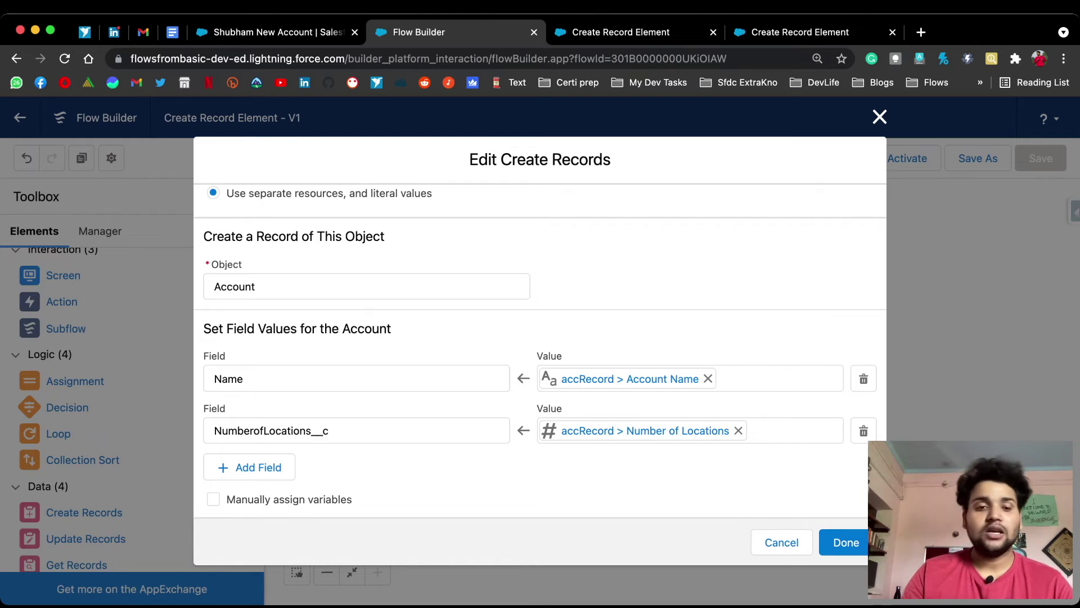
{"action": "left_click", "coordinate": [213, 499]}
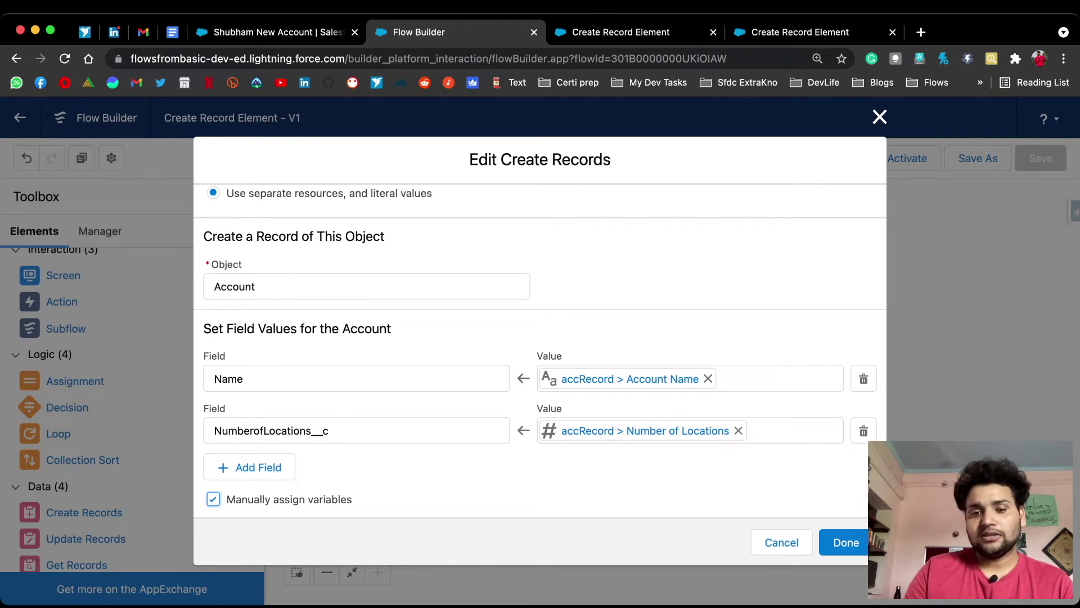
{"action": "scroll", "coordinate": [540, 350], "scroll_direction": "down", "scroll_amount": 2}
{"action": "left_click", "coordinate": [393, 493]}
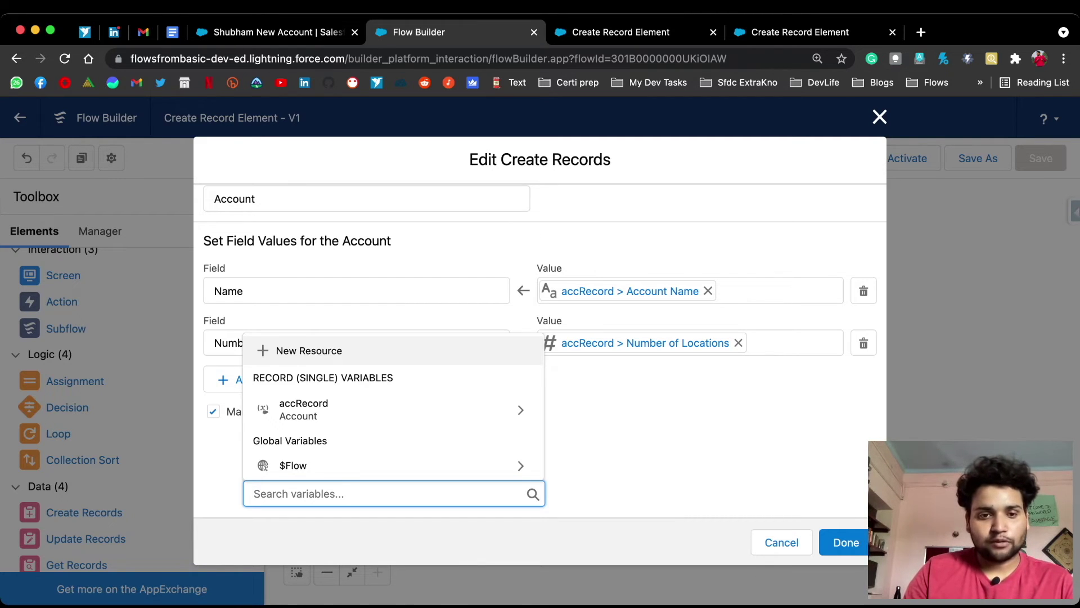
Step: Create a Text variable named accId to store the Account ID, and finish editing the Create Records element
{"action": "left_click", "coordinate": [309, 350]}
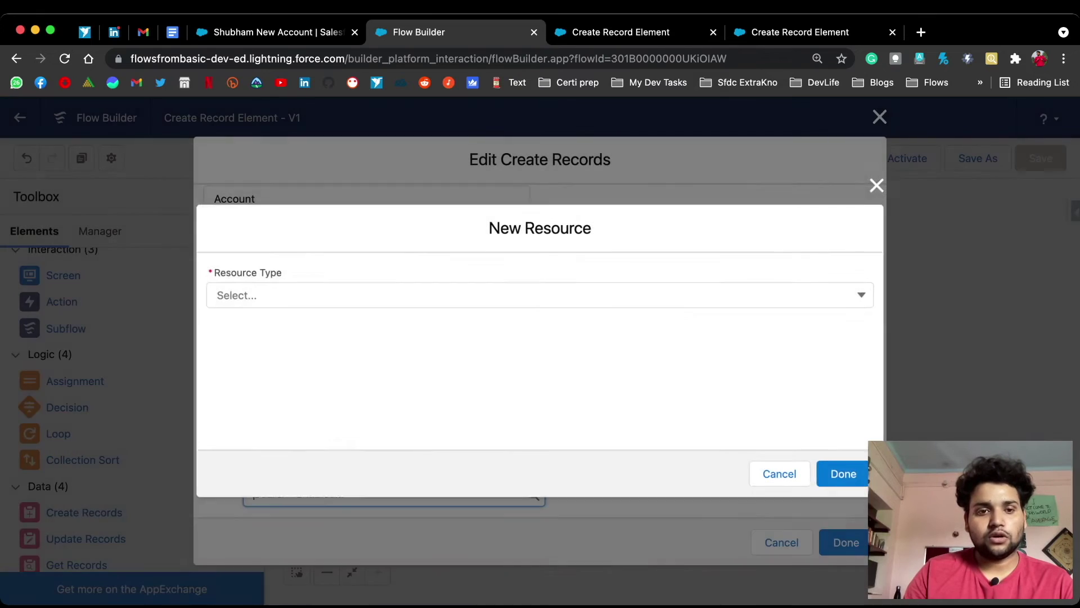
{"action": "left_click", "coordinate": [393, 295]}
{"action": "left_click", "coordinate": [242, 323]}
{"action": "left_click", "coordinate": [394, 327]}
{"action": "type", "text": "accId"}
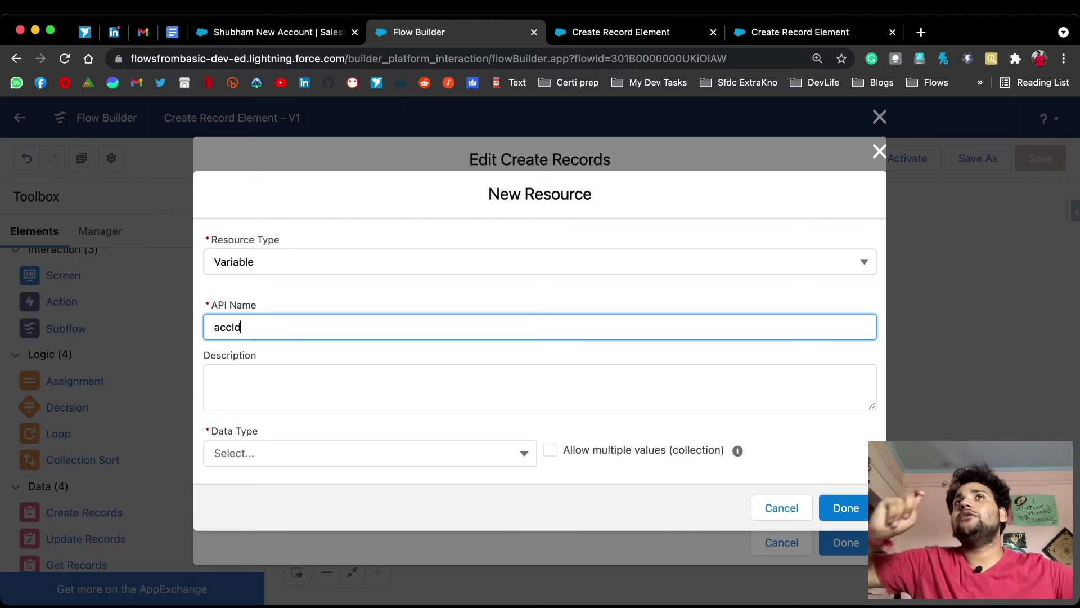
{"action": "left_click", "coordinate": [366, 453]}
{"action": "left_click", "coordinate": [244, 224]}
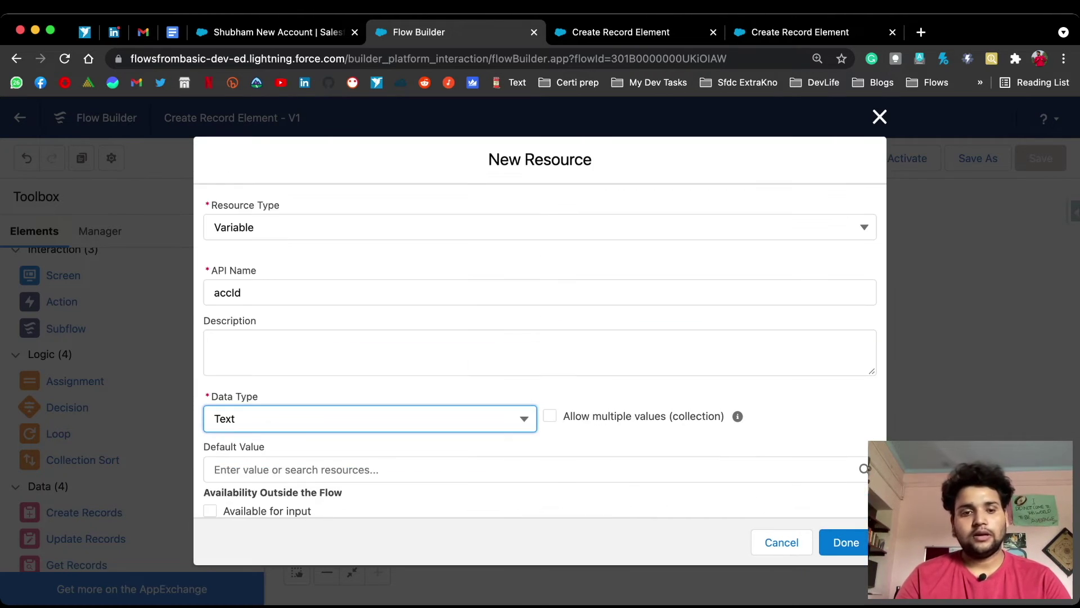
{"action": "scroll", "coordinate": [540, 348], "scroll_direction": "down", "scroll_amount": 1}
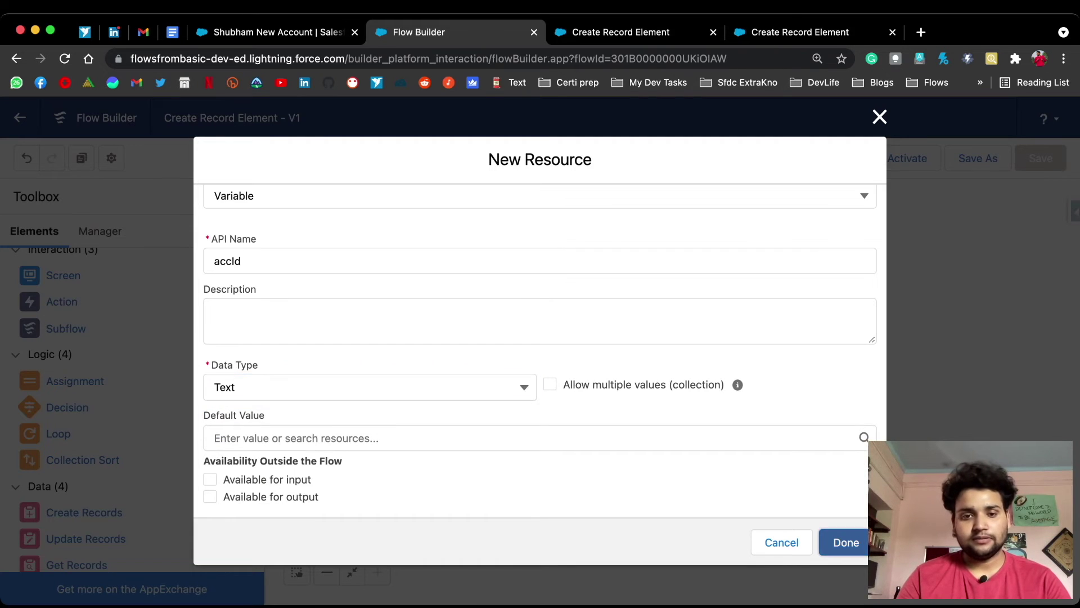
{"action": "left_click", "coordinate": [843, 542]}
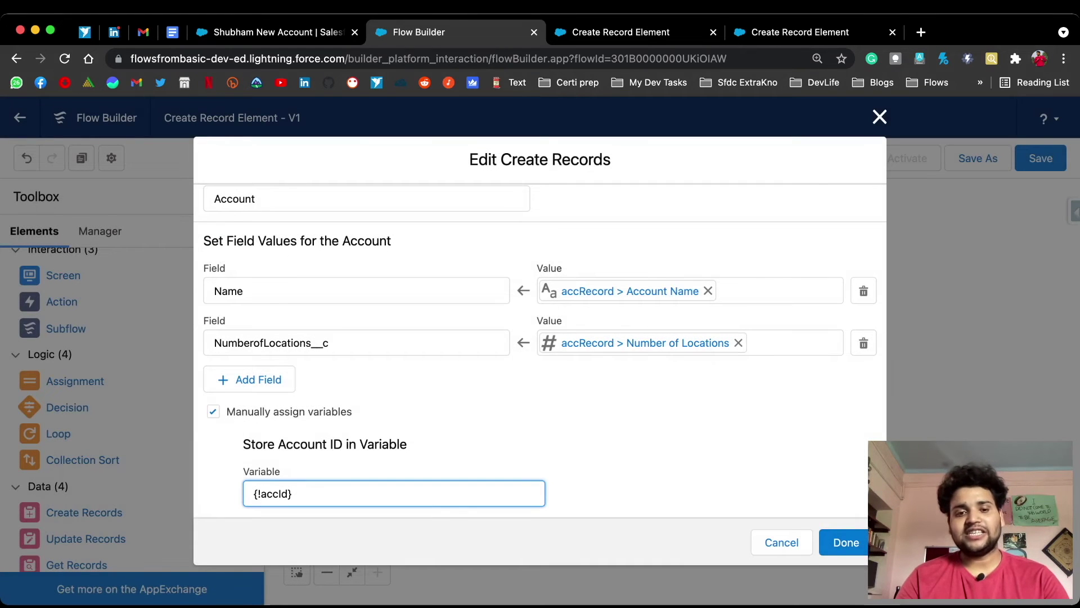
{"action": "left_click", "coordinate": [844, 542]}
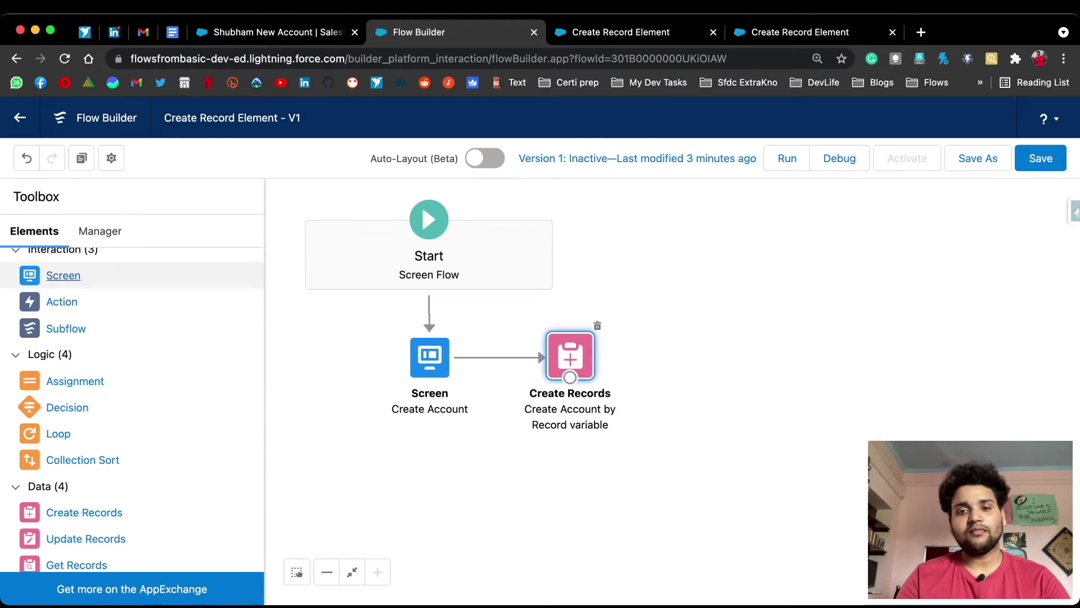
Step: Add a new Screen element to the flow and place a Text input component on it
{"action": "left_click", "coordinate": [63, 275]}
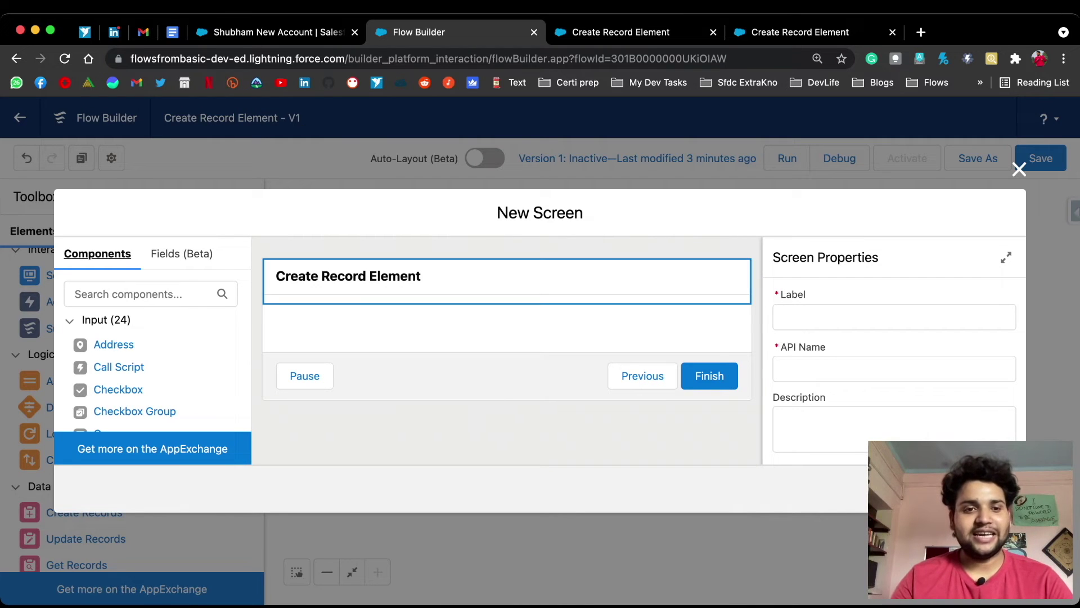
{"action": "left_click", "coordinate": [150, 294]}
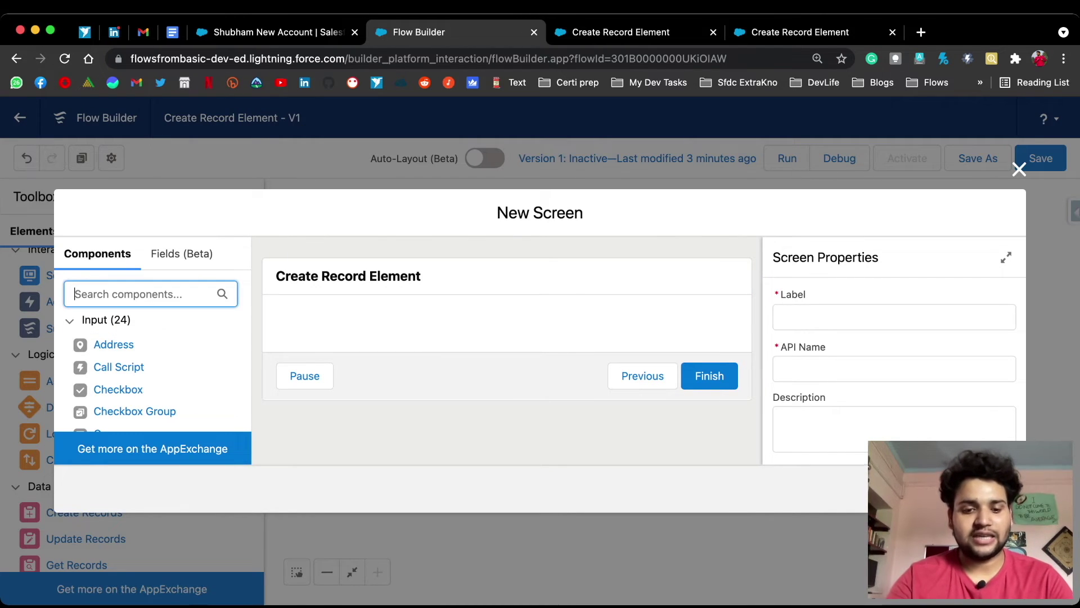
{"action": "type", "text": "text"}
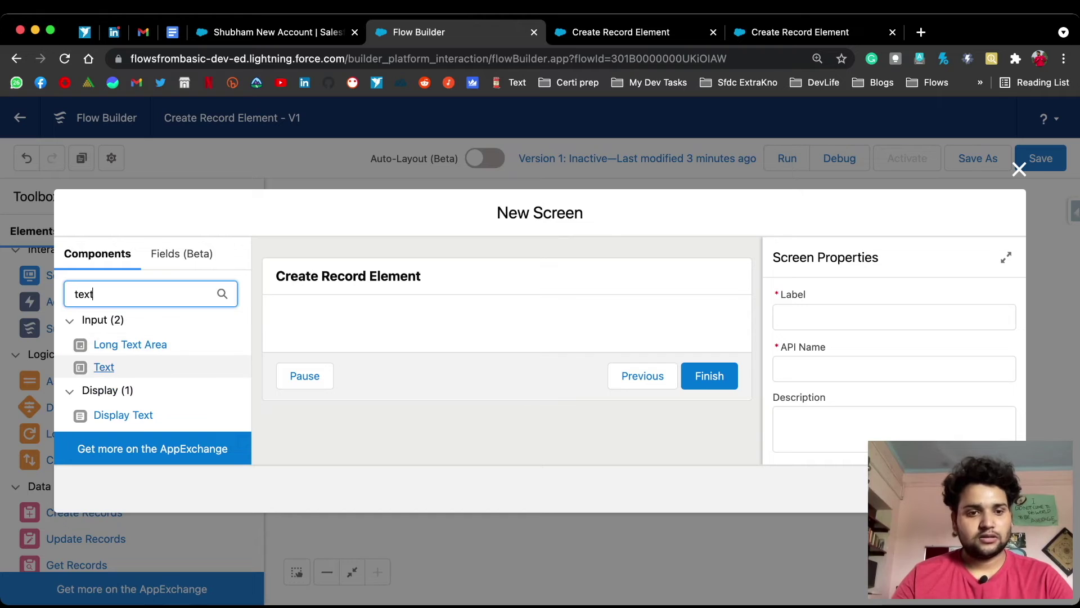
{"action": "left_click", "coordinate": [104, 367]}
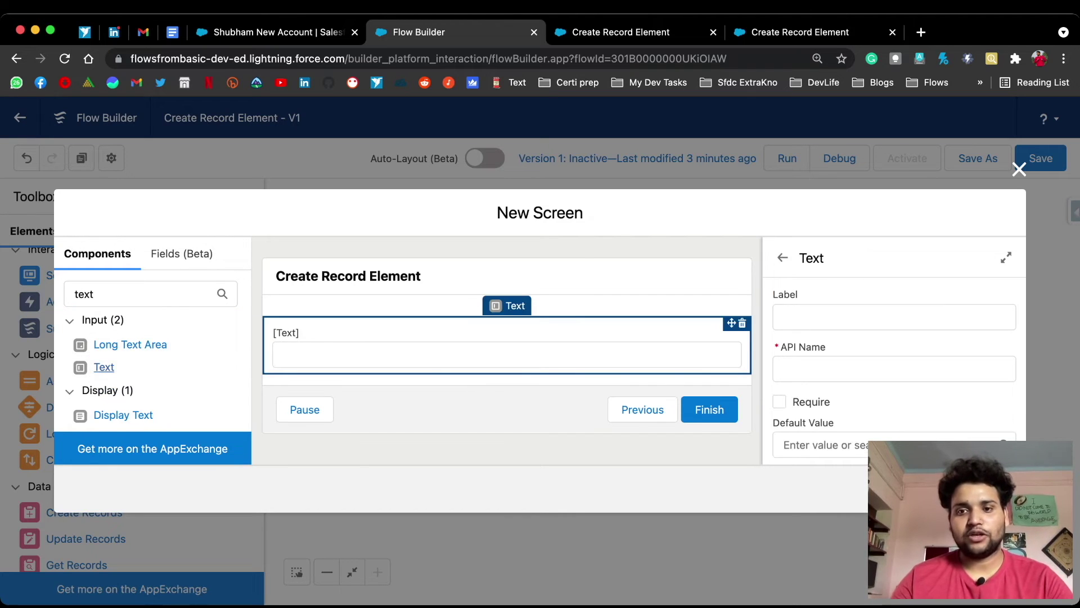
Step: Label the text input Contact Last Name and make it required
{"action": "left_click", "coordinate": [894, 317]}
{"action": "type", "text": "Conyya"}
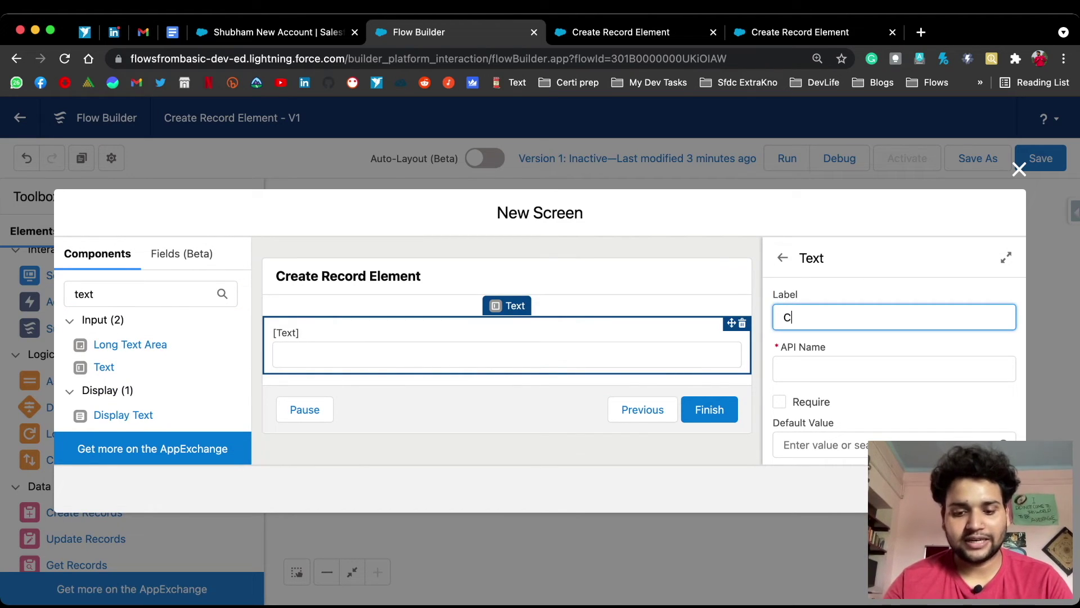
{"action": "key", "text": "BackSpace"}
{"action": "key", "text": "BackSpace"}
{"action": "key", "text": "BackSpace"}
{"action": "type", "text": "tact Last Name"}
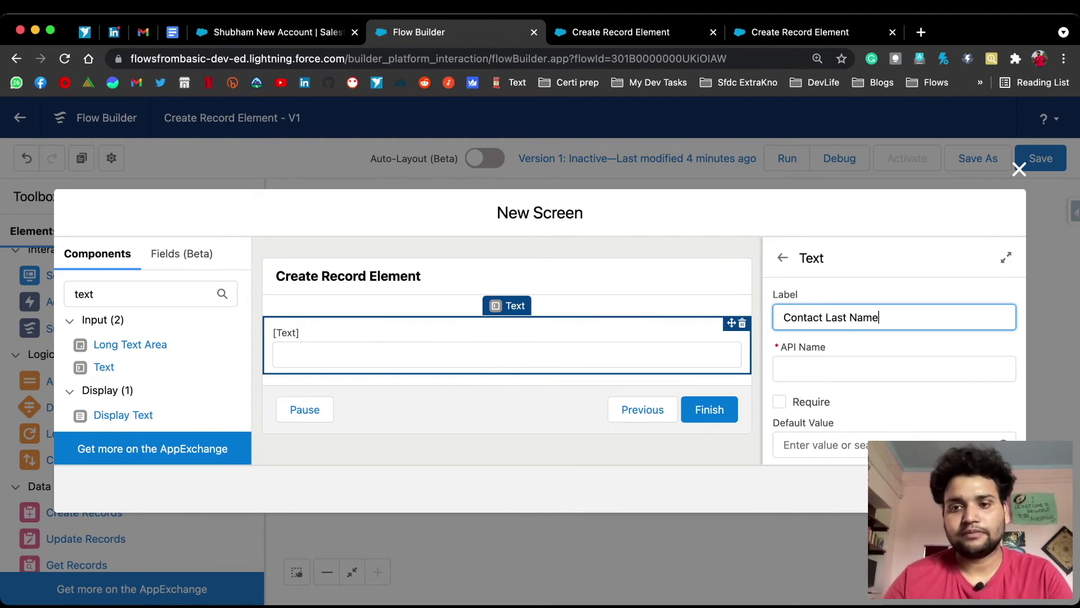
{"action": "left_click", "coordinate": [506, 277]}
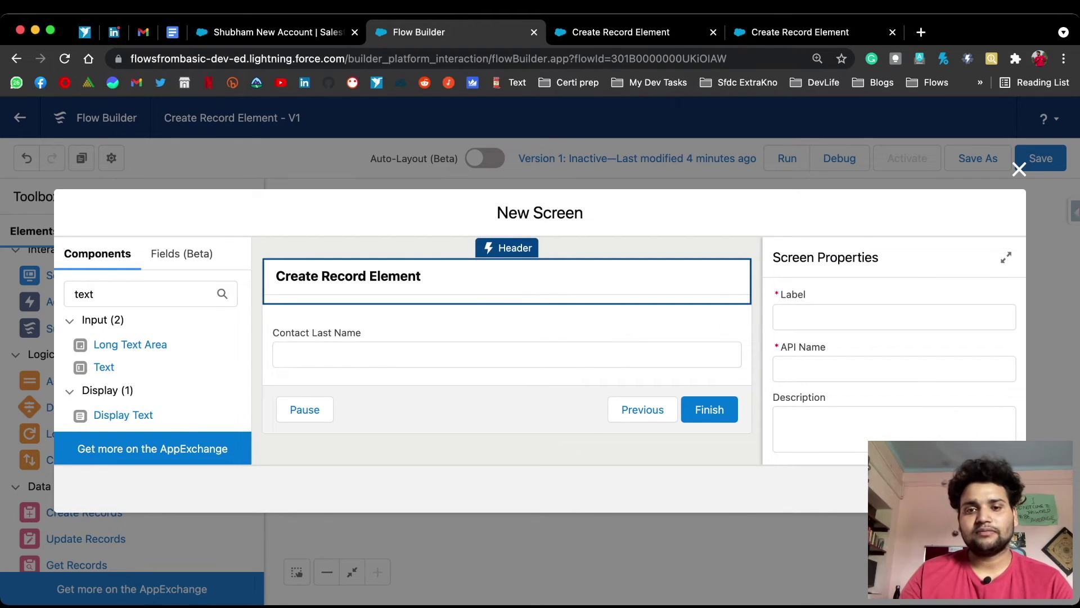
{"action": "left_click", "coordinate": [506, 344]}
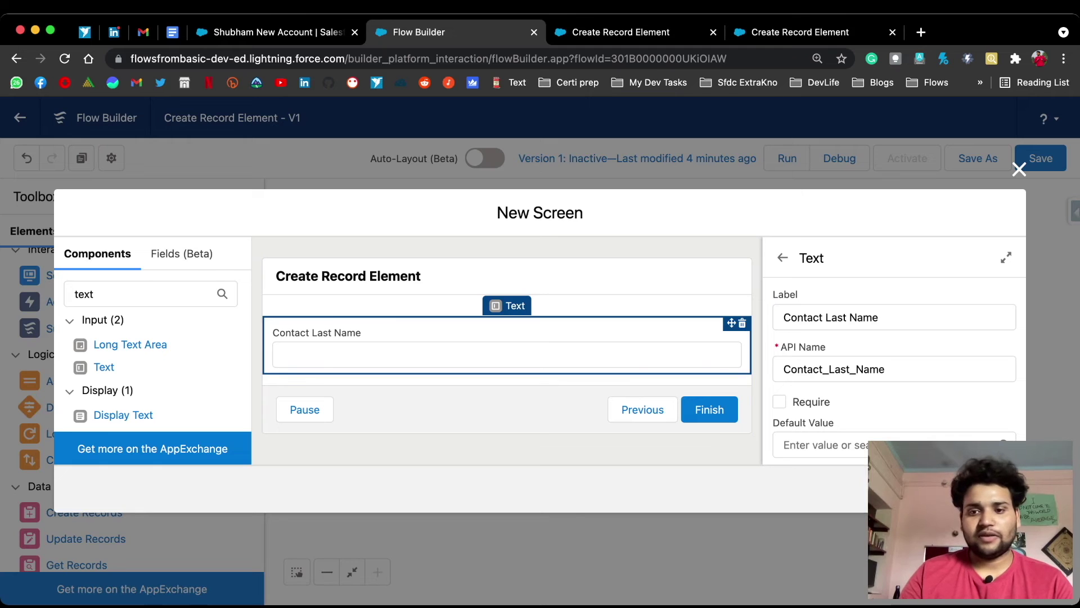
{"action": "left_click", "coordinate": [779, 401]}
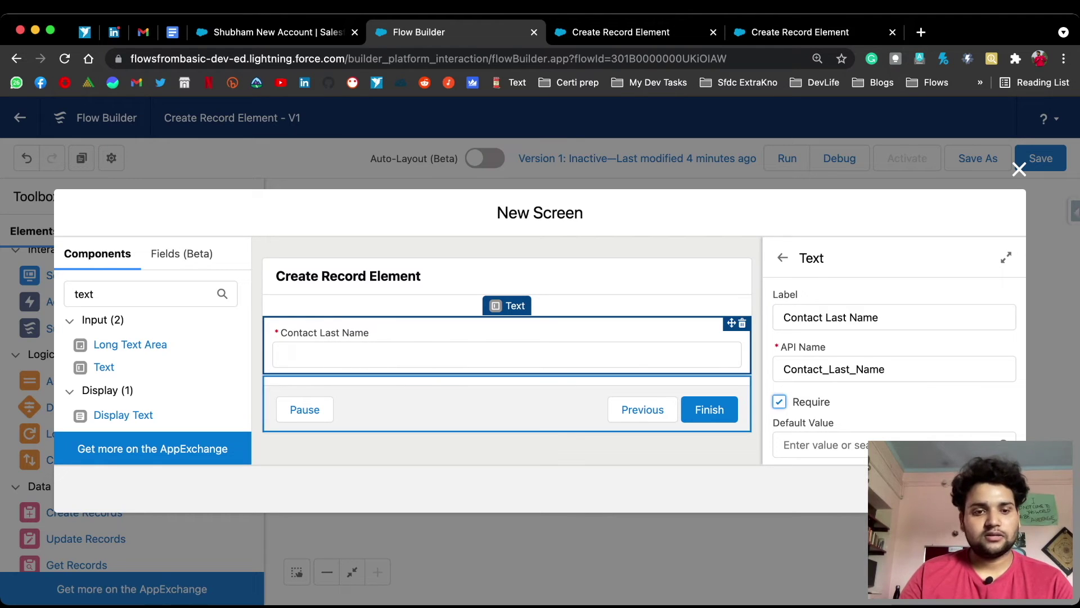
Step: Label the new screen Contact, finish it, and connect the account's Create Records element to it
{"action": "left_click", "coordinate": [992, 488]}
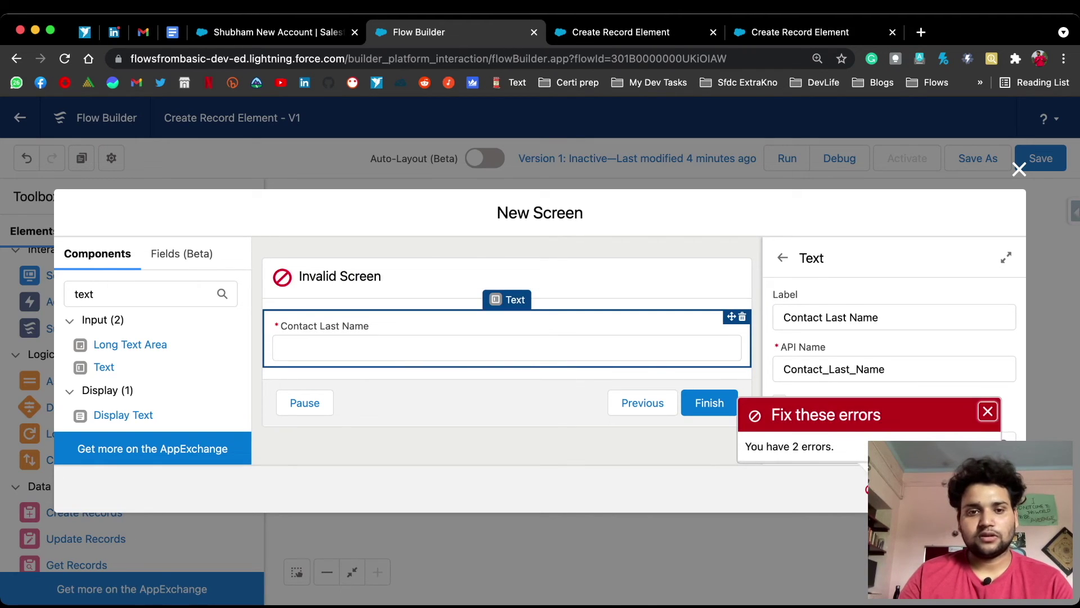
{"action": "left_click", "coordinate": [506, 278]}
{"action": "left_click", "coordinate": [894, 316]}
{"action": "type", "text": "Contact"}
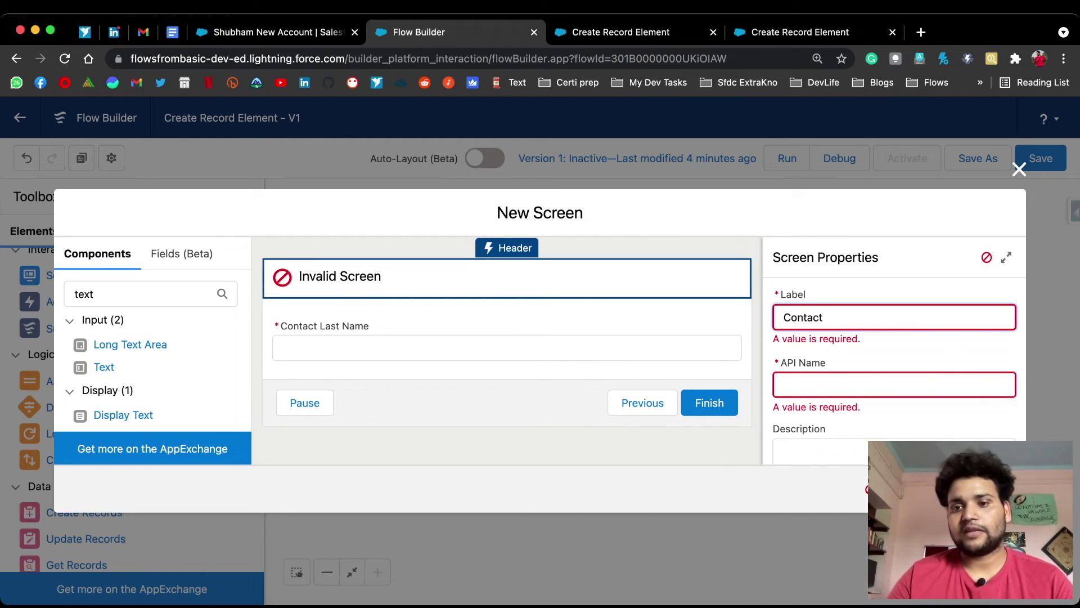
{"action": "key", "text": "Tab"}
{"action": "left_click", "coordinate": [995, 489]}
{"action": "left_click_drag", "start_coordinate": [570, 377], "coordinate": [707, 359]}
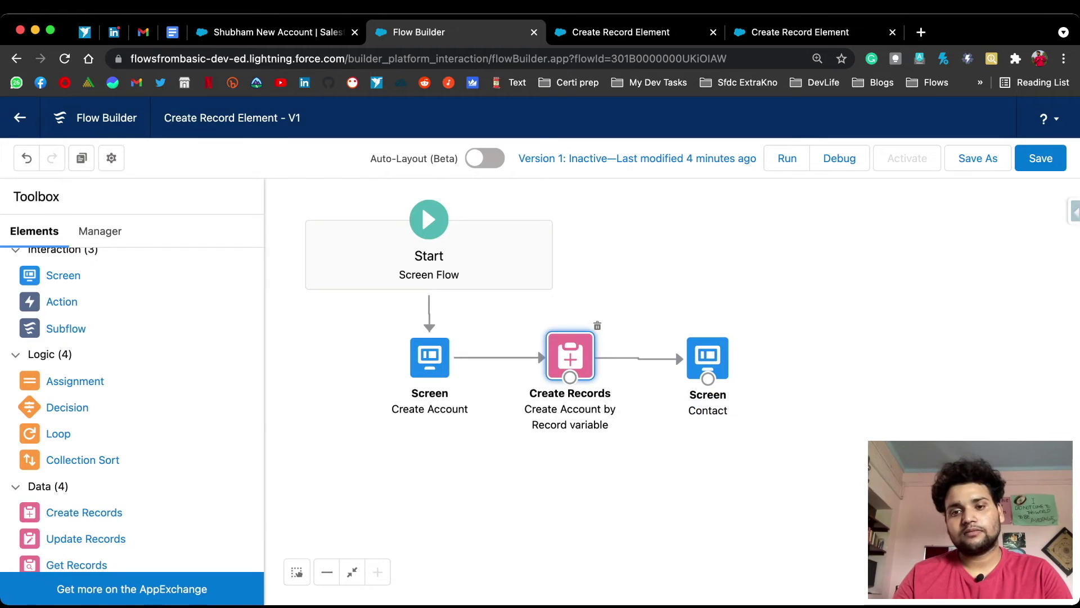
{"action": "left_click", "coordinate": [707, 357]}
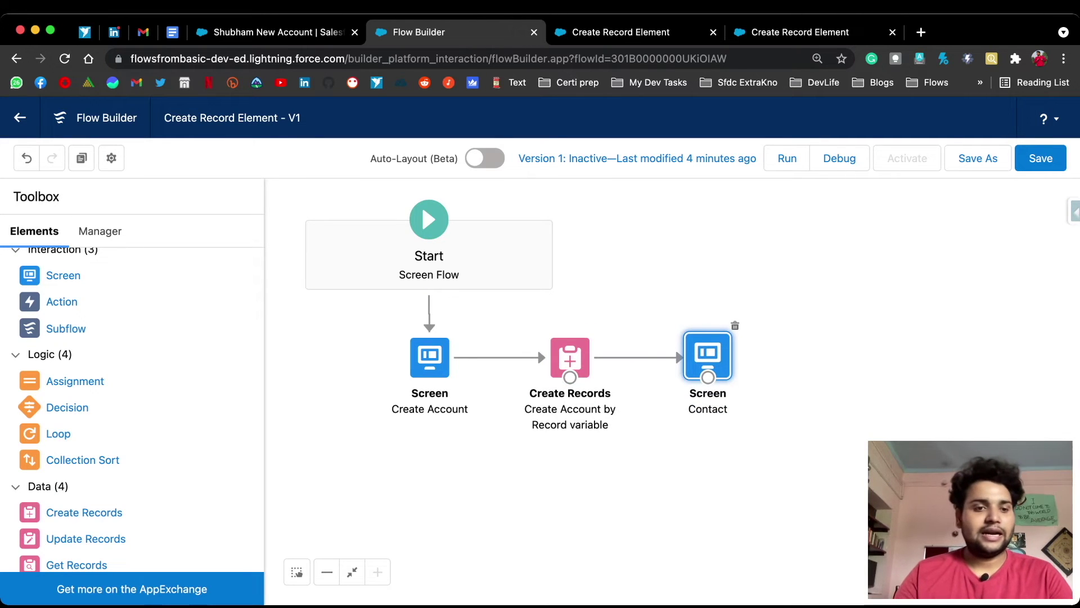
Step: Add a Create Records element labelled Create Contact with the description Related Contact
{"action": "left_click", "coordinate": [84, 512]}
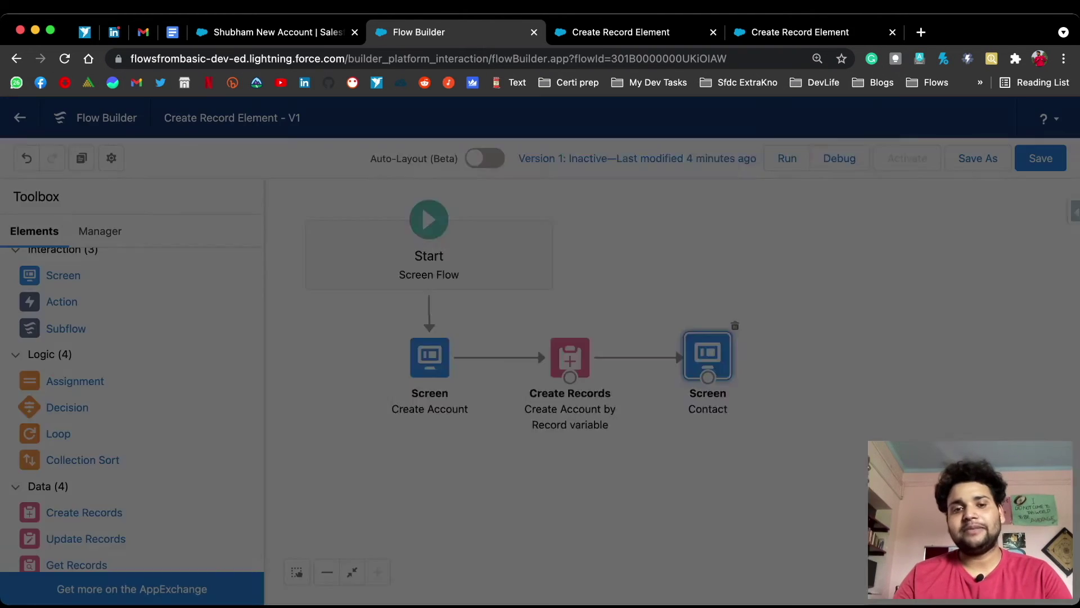
{"action": "type", "text": "C"}
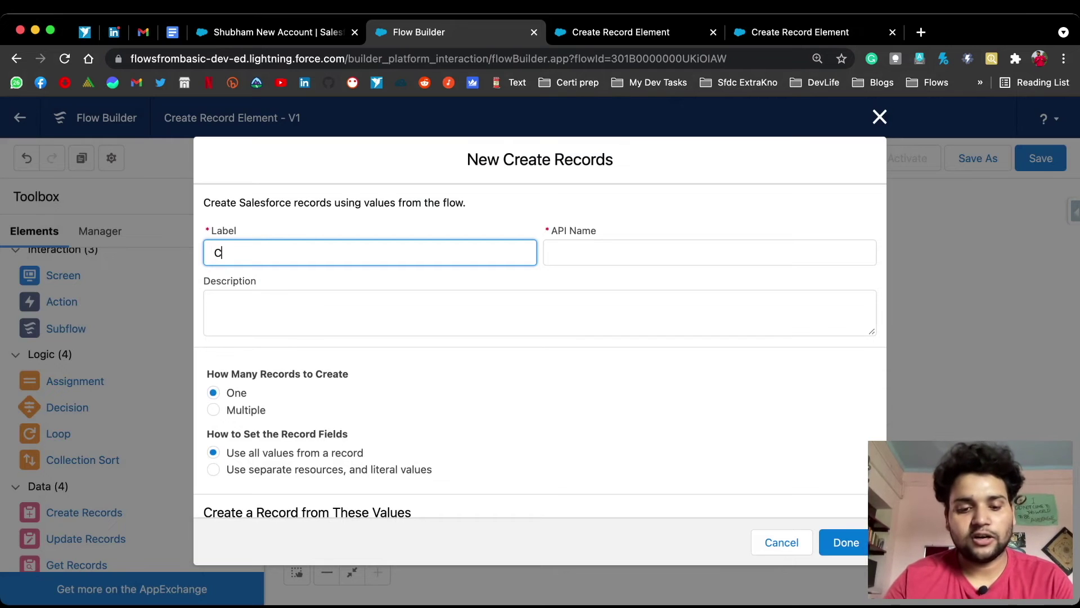
{"action": "type", "text": "reate Contact"}
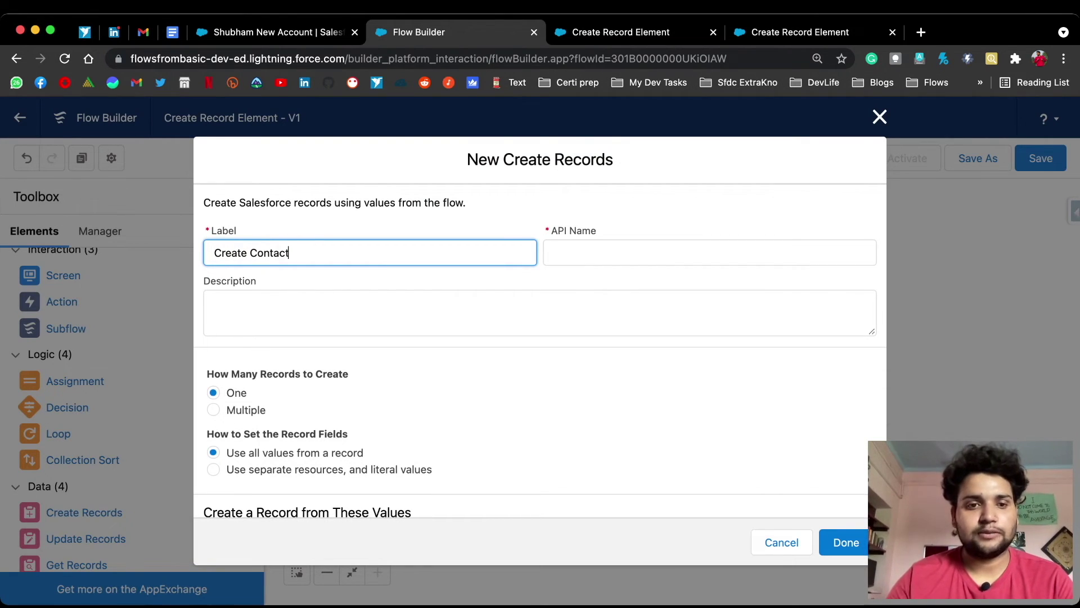
{"action": "left_click", "coordinate": [214, 304]}
{"action": "type", "text": "Related "}
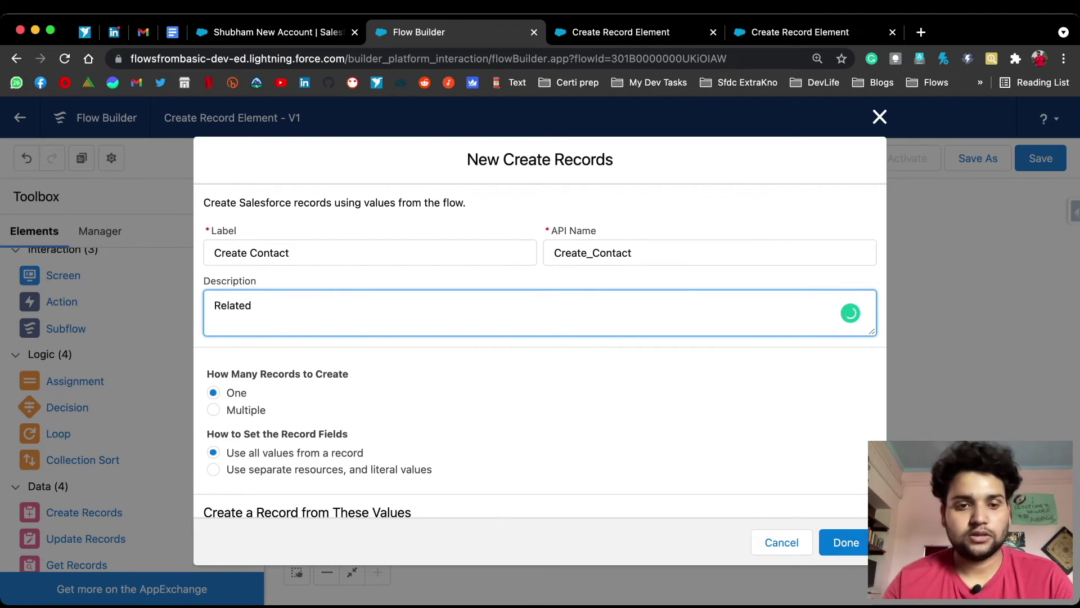
{"action": "type", "text": "Contact"}
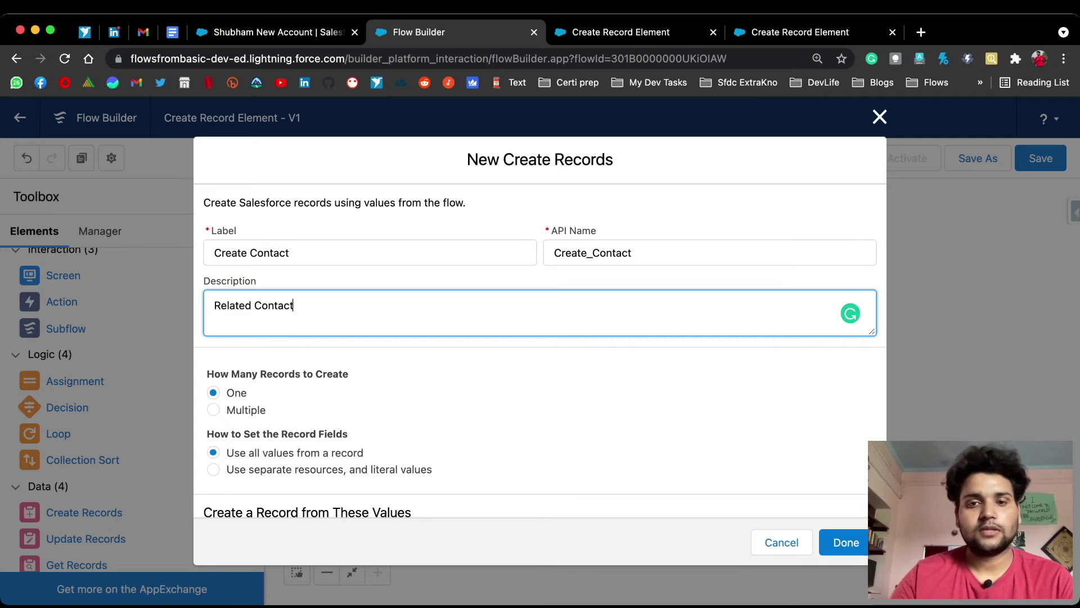
Step: Set the element to use separate resources and literal values, and choose Contact as the object to create
{"action": "scroll", "coordinate": [540, 348], "scroll_direction": "down", "scroll_amount": 3}
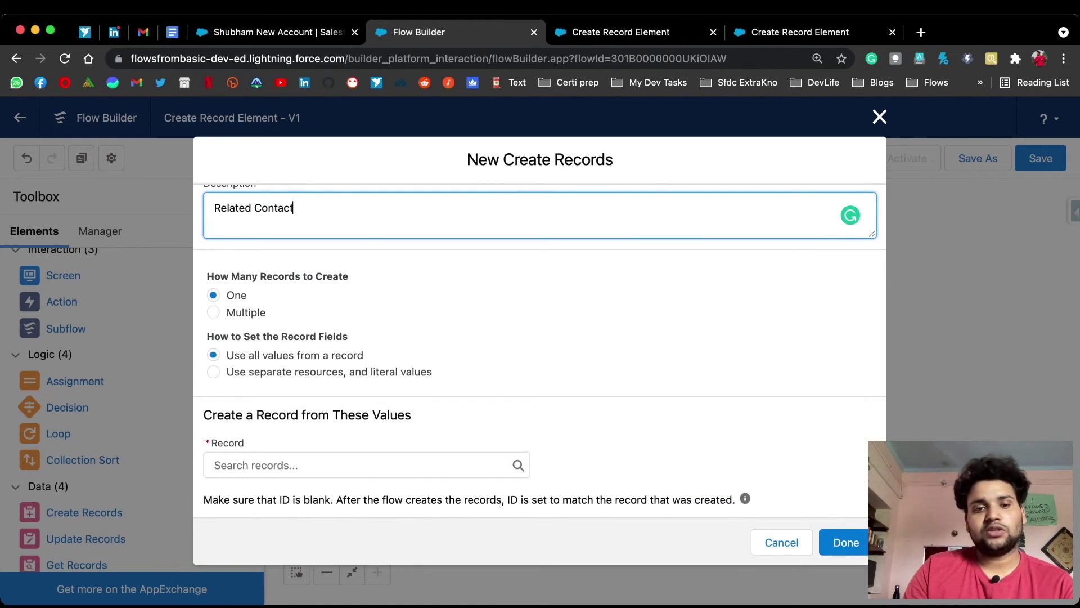
{"action": "left_click", "coordinate": [213, 371]}
{"action": "left_click", "coordinate": [215, 494]}
{"action": "type", "text": "Con"}
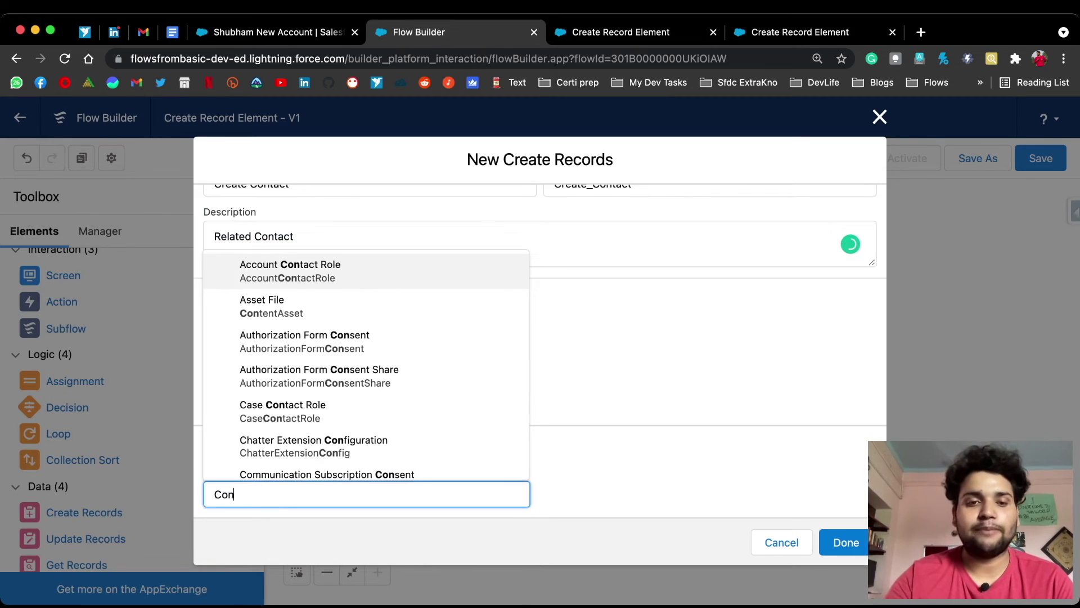
{"action": "type", "text": "tact"}
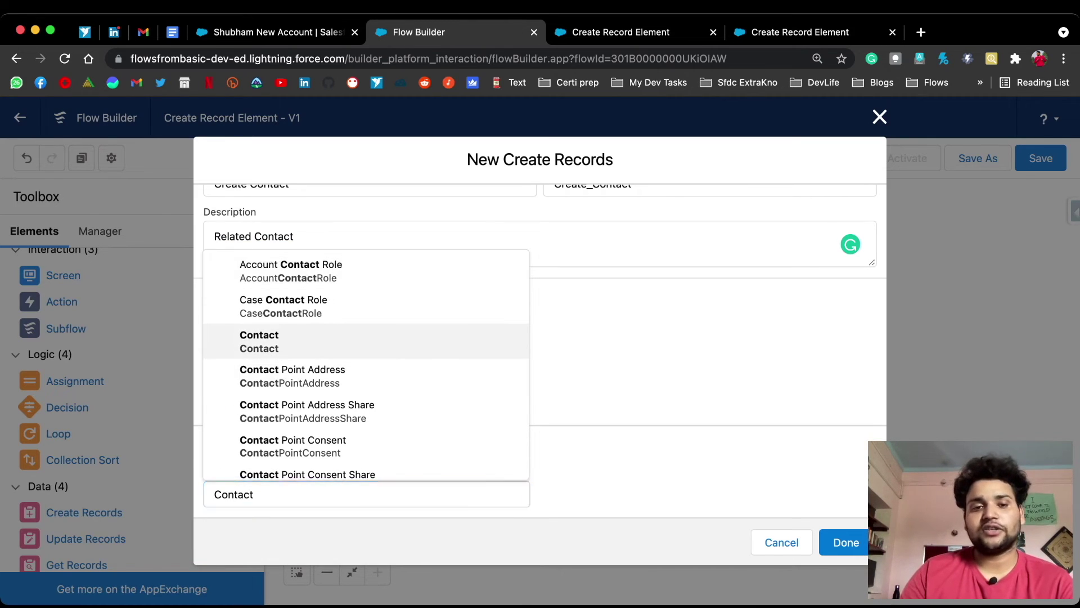
{"action": "key", "text": "Return"}
Step: Set the contact's LastName field to the Contact_Last_Name screen component
{"action": "scroll", "coordinate": [540, 350], "scroll_direction": "down", "scroll_amount": 3}
{"action": "left_click", "coordinate": [349, 430]}
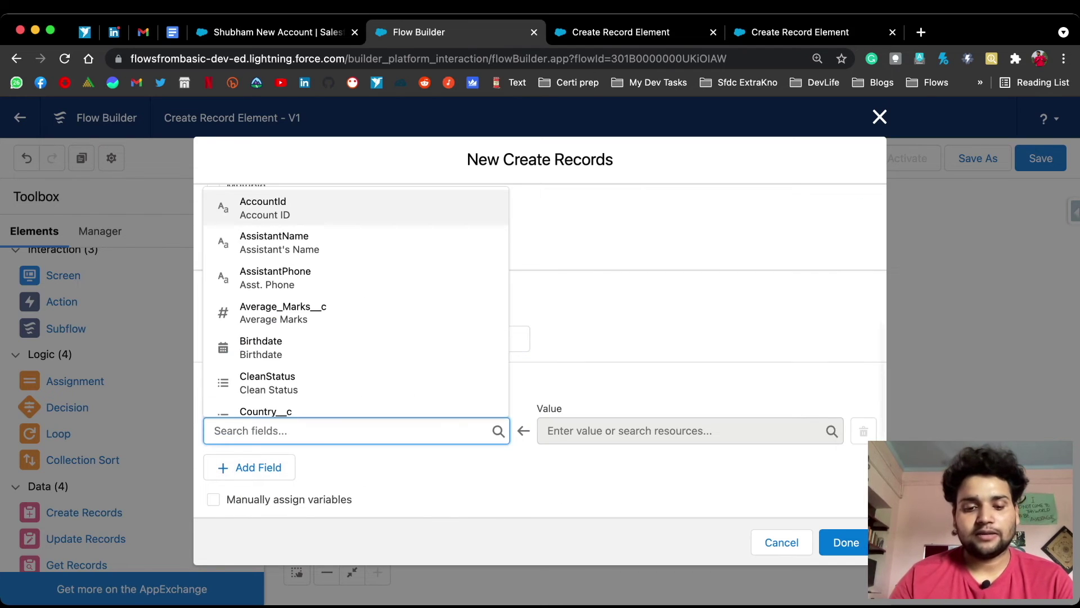
{"action": "type", "text": "last"}
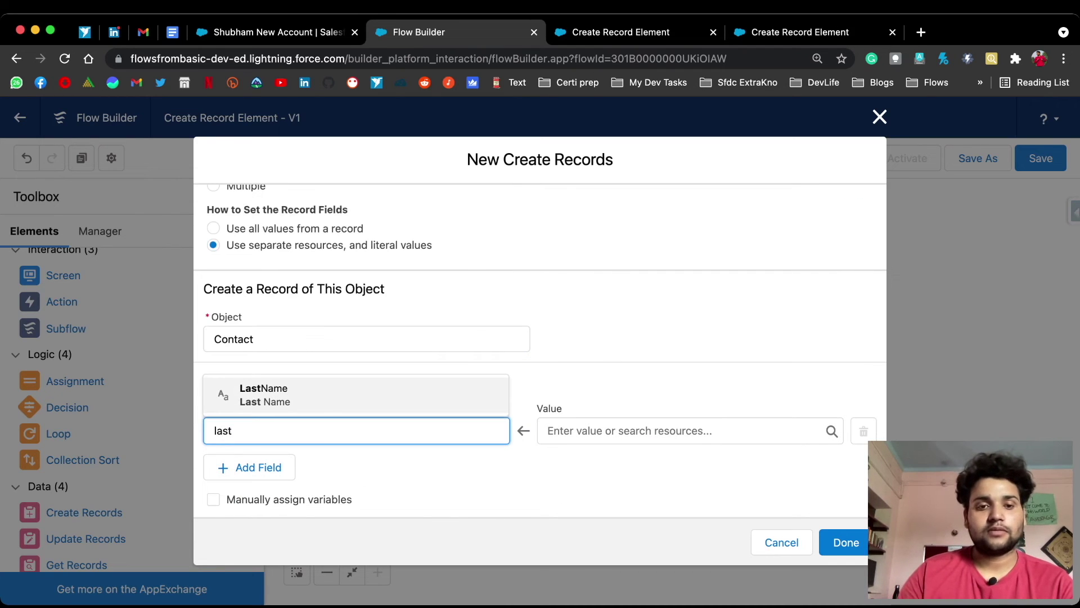
{"action": "left_click", "coordinate": [355, 394]}
{"action": "left_click", "coordinate": [689, 430]}
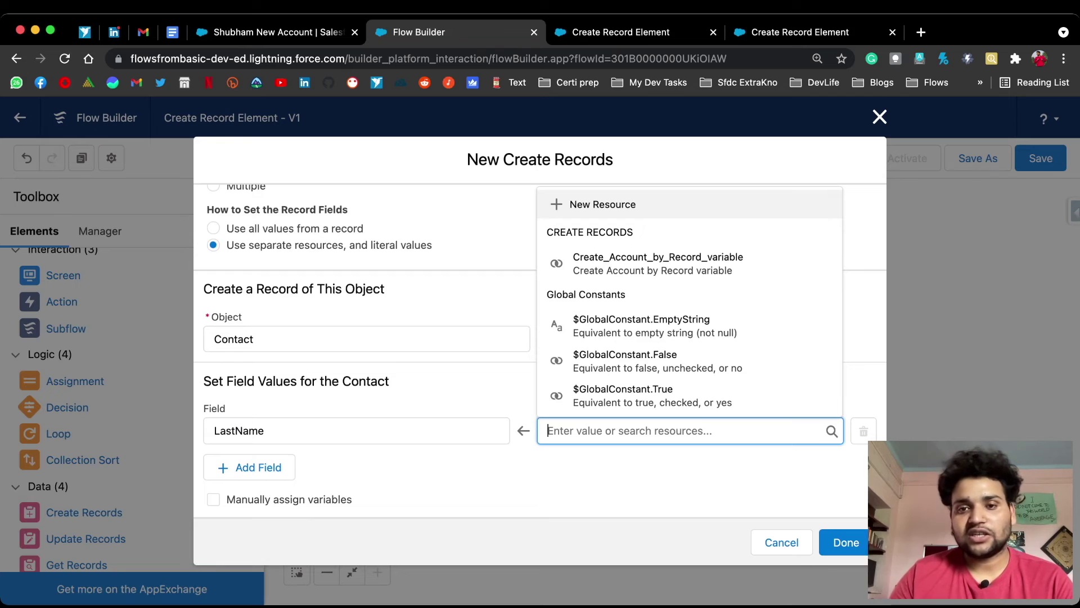
{"action": "key", "text": "Down"}
{"action": "scroll", "coordinate": [689, 299], "scroll_direction": "down", "scroll_amount": 10}
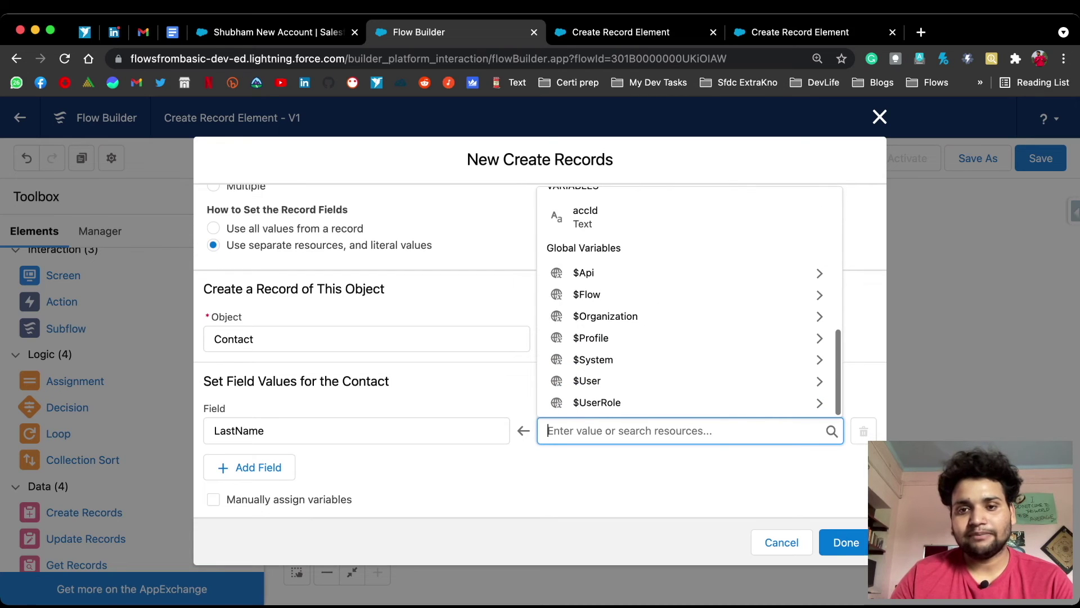
{"action": "scroll", "coordinate": [689, 298], "scroll_direction": "up", "scroll_amount": 3}
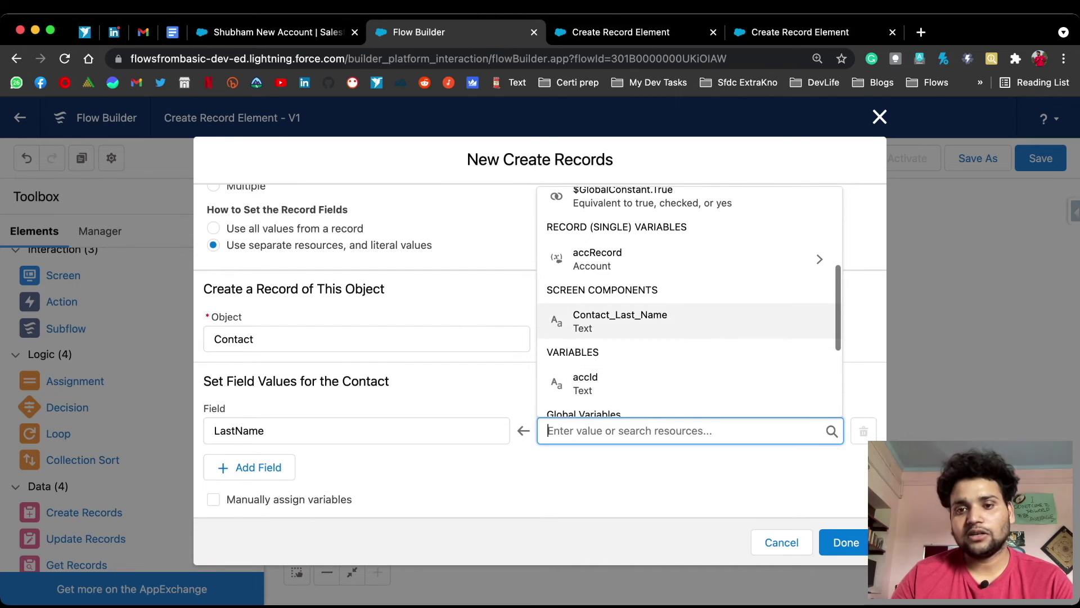
{"action": "key", "text": "Return"}
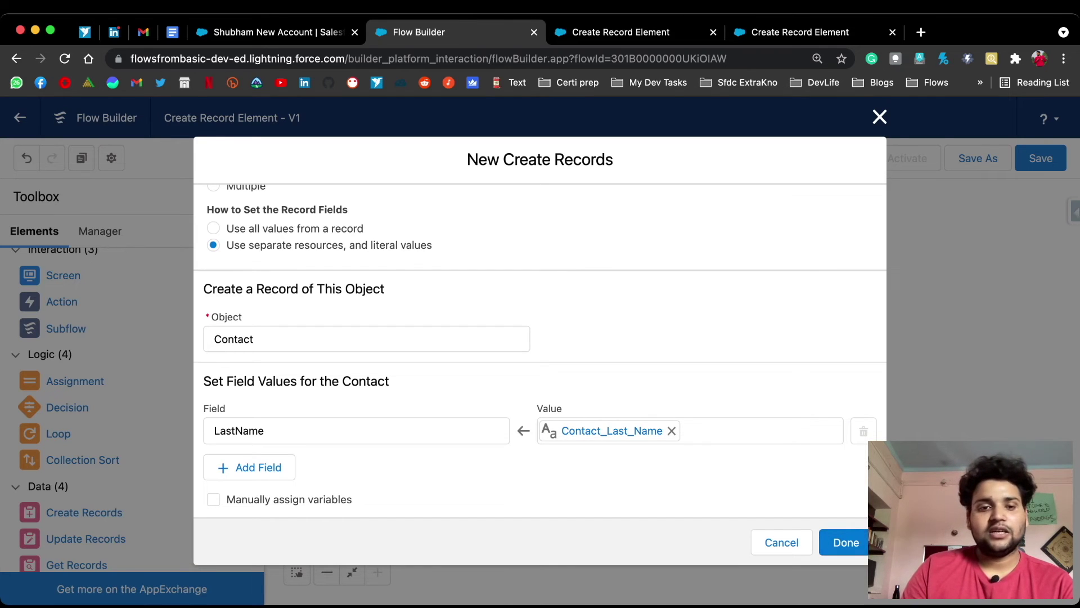
Step: Add a second field assignment that sets the contact's AccountId to the accId variable
{"action": "left_click", "coordinate": [249, 467]}
{"action": "left_click", "coordinate": [249, 482]}
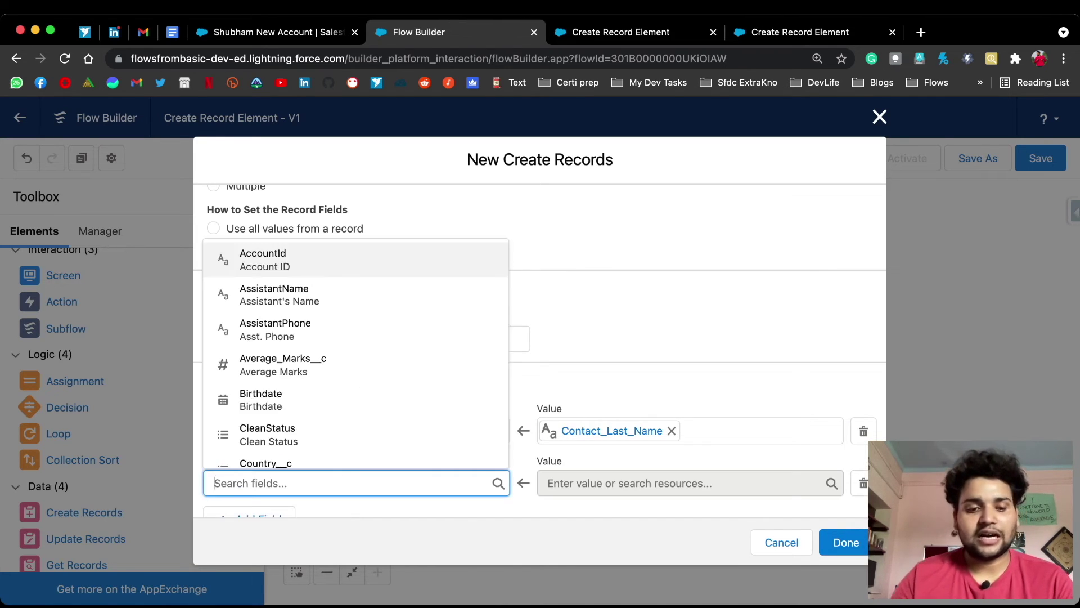
{"action": "type", "text": "Accoun"}
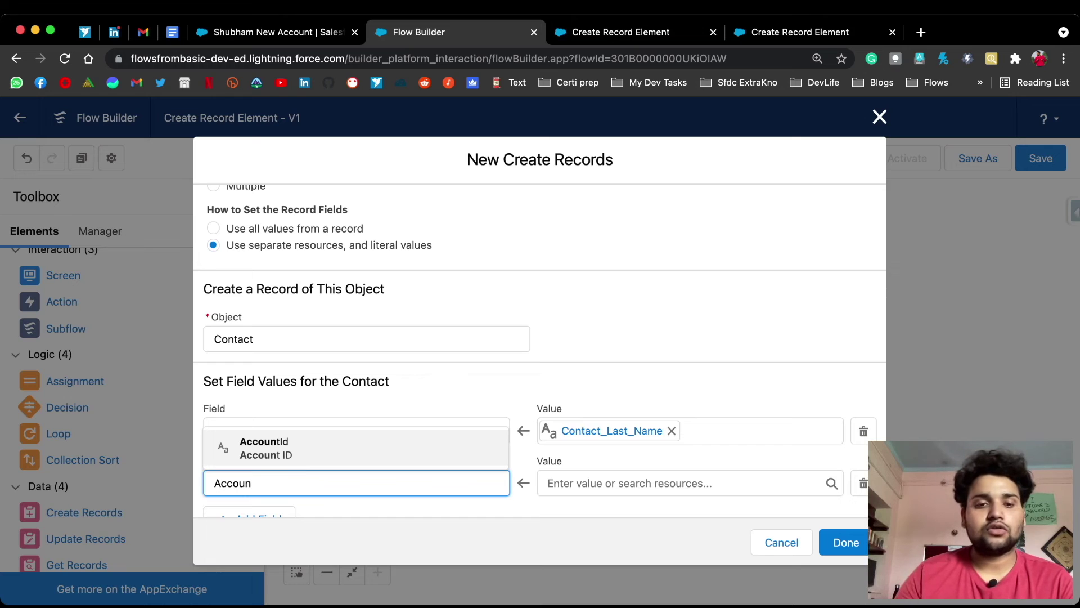
{"action": "key", "text": "Return"}
{"action": "left_click", "coordinate": [690, 482]}
{"action": "type", "text": "acci"}
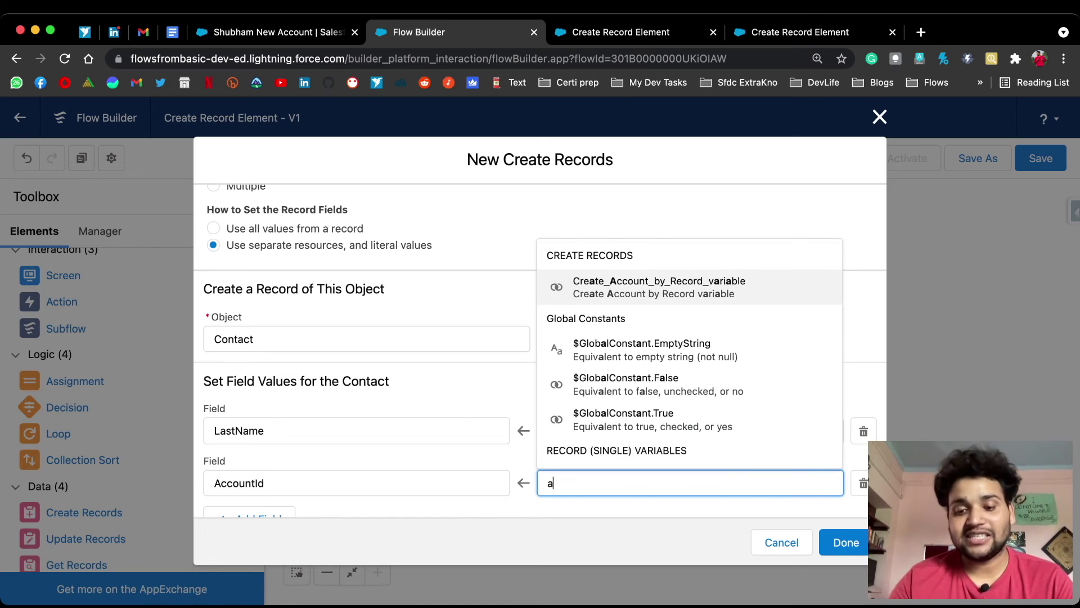
{"action": "key", "text": "Return"}
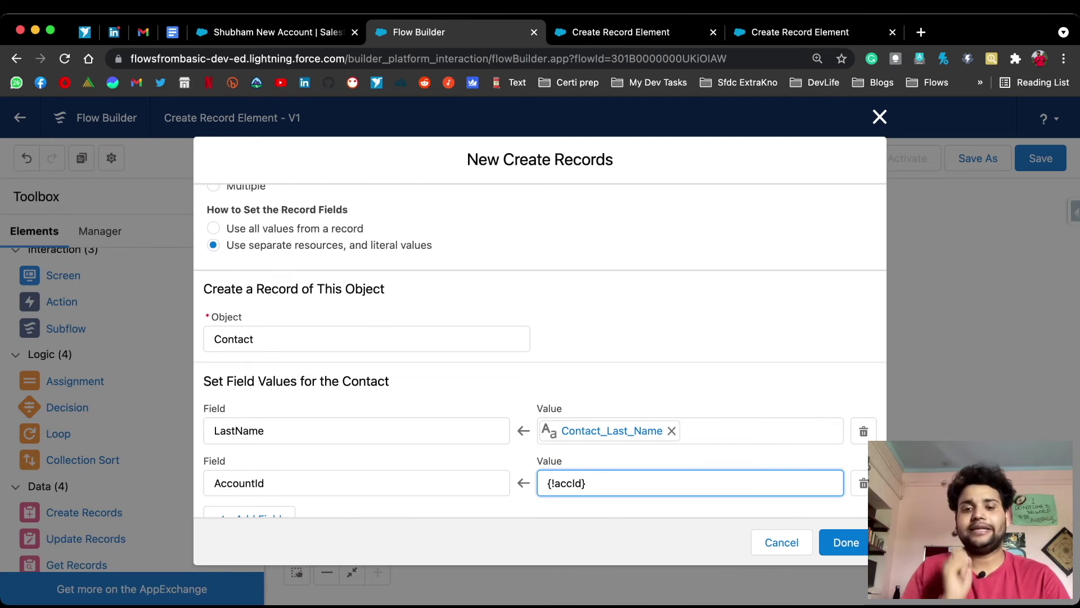
Step: Finish the Create Contact element, connect the Contact screen to it, and save the flow
{"action": "scroll", "coordinate": [675, 393], "scroll_direction": "down", "scroll_amount": 2}
{"action": "left_click", "coordinate": [846, 543]}
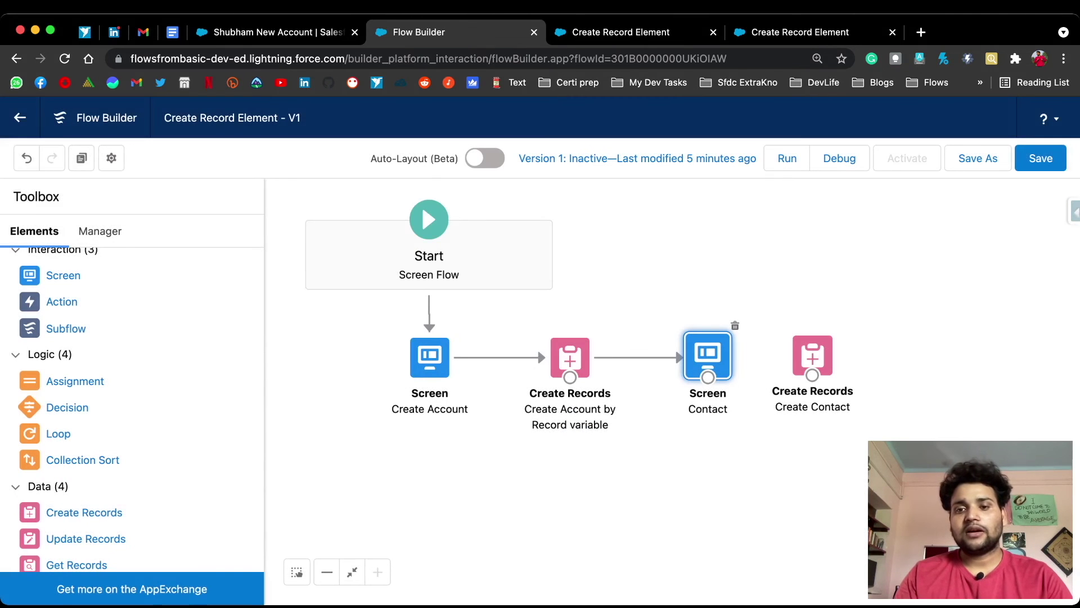
{"action": "left_click_drag", "start_coordinate": [708, 376], "coordinate": [818, 357]}
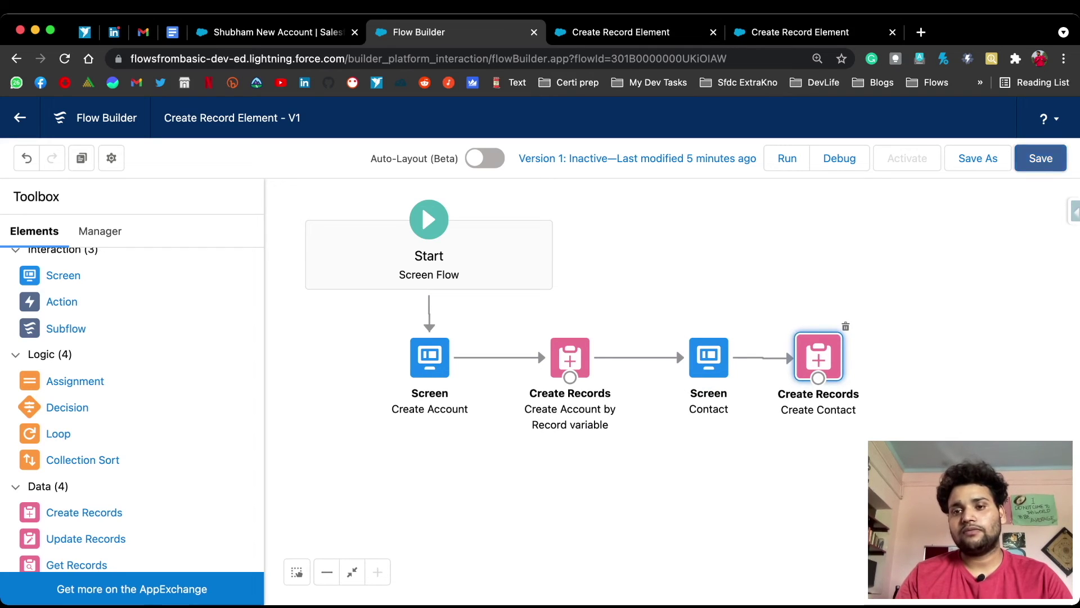
{"action": "left_click", "coordinate": [1040, 158]}
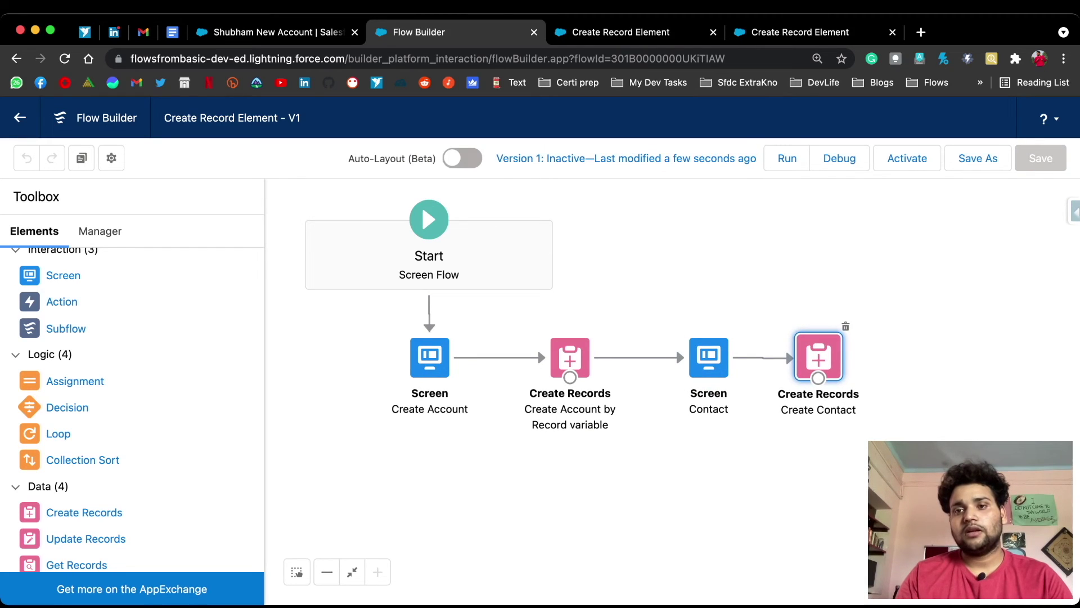
Step: Close the two old flow run pages and start a new debug run of the saved flow
{"action": "left_click", "coordinate": [713, 32]}
{"action": "left_click", "coordinate": [712, 32]}
{"action": "left_click", "coordinate": [857, 159]}
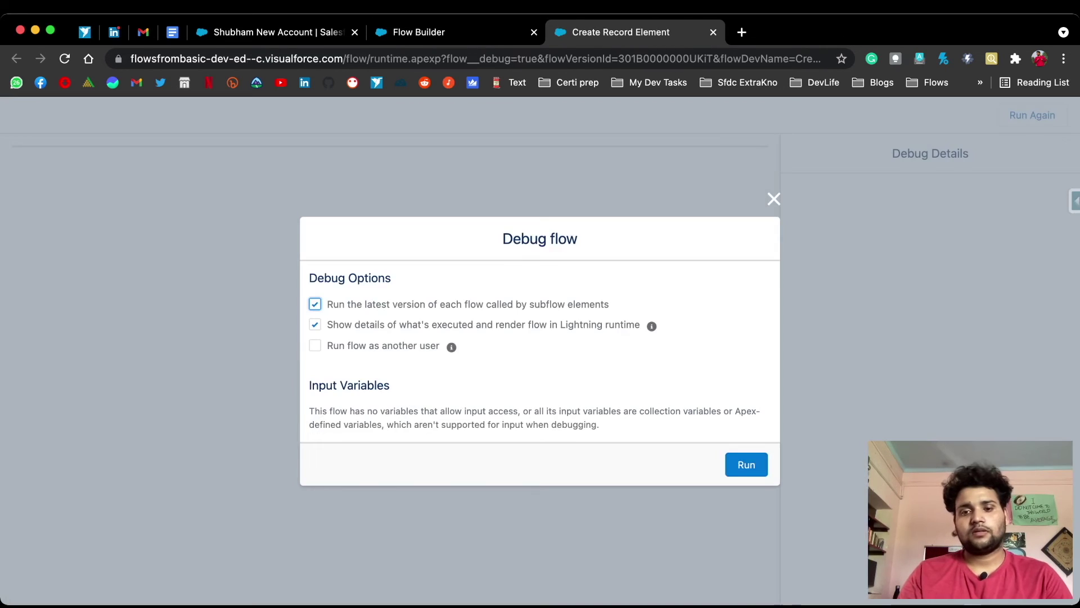
{"action": "left_click", "coordinate": [748, 464]}
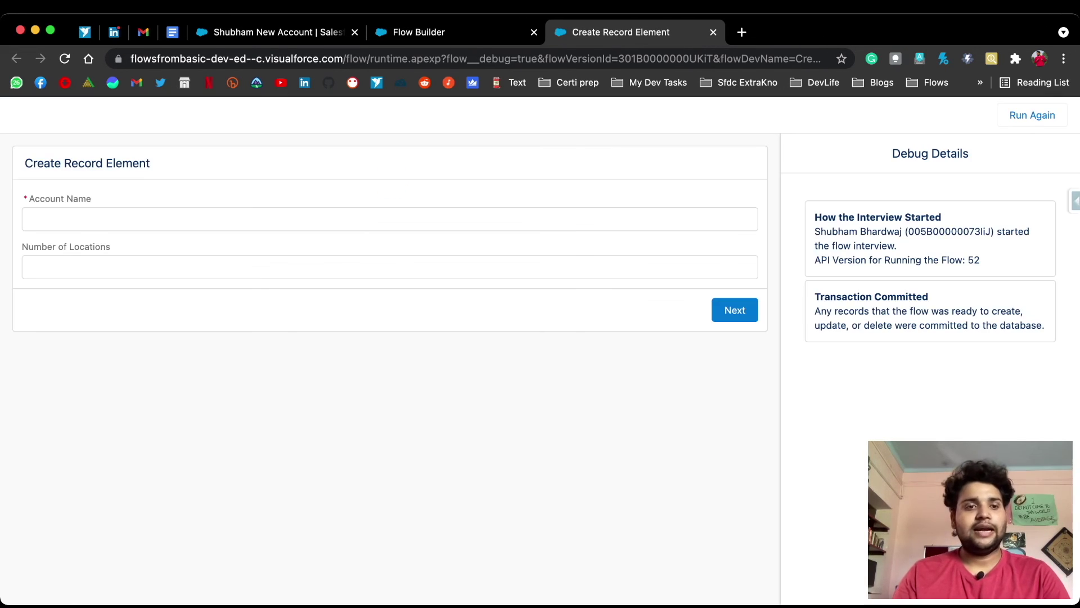
Step: Fill in Salesforce Geek as the account name and 5 as the number of locations, and continue to the contact screen
{"action": "left_click", "coordinate": [32, 219]}
{"action": "type", "text": "Salesforce"}
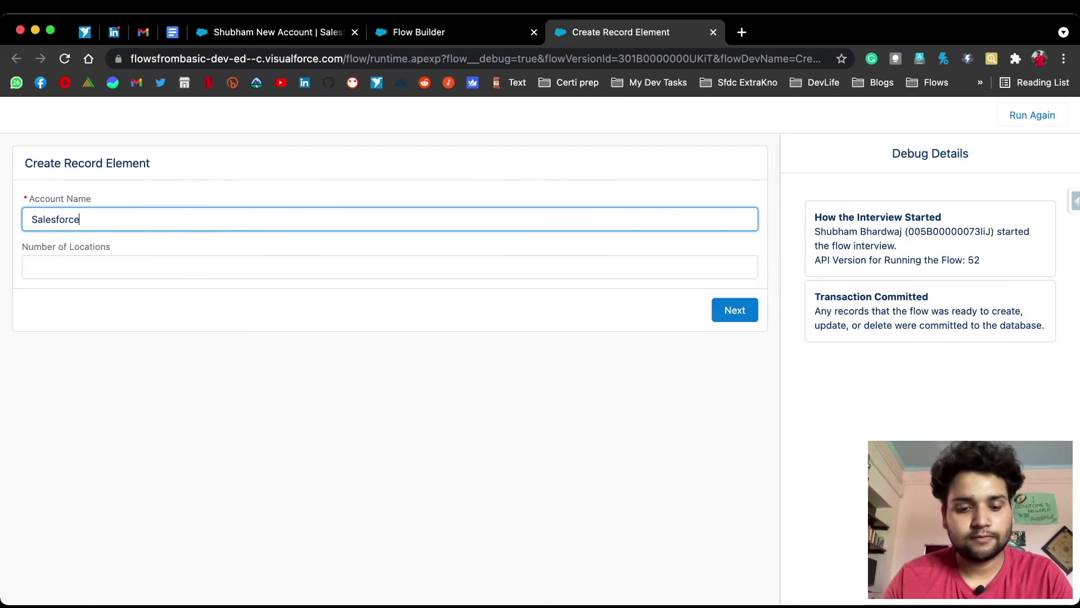
{"action": "type", "text": " Geek"}
{"action": "key", "text": "Tab"}
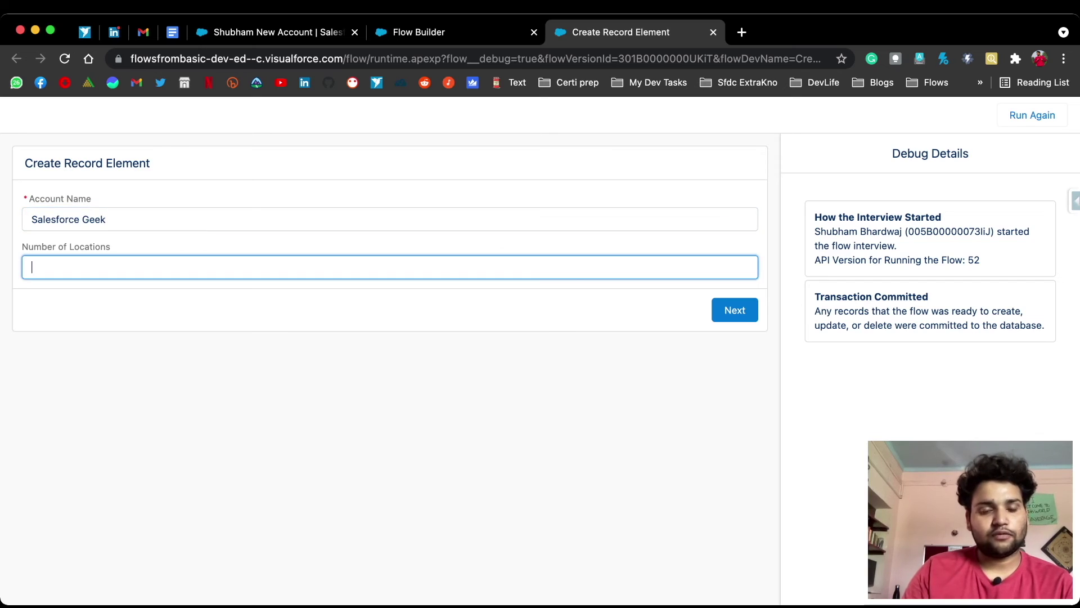
{"action": "type", "text": "10"}
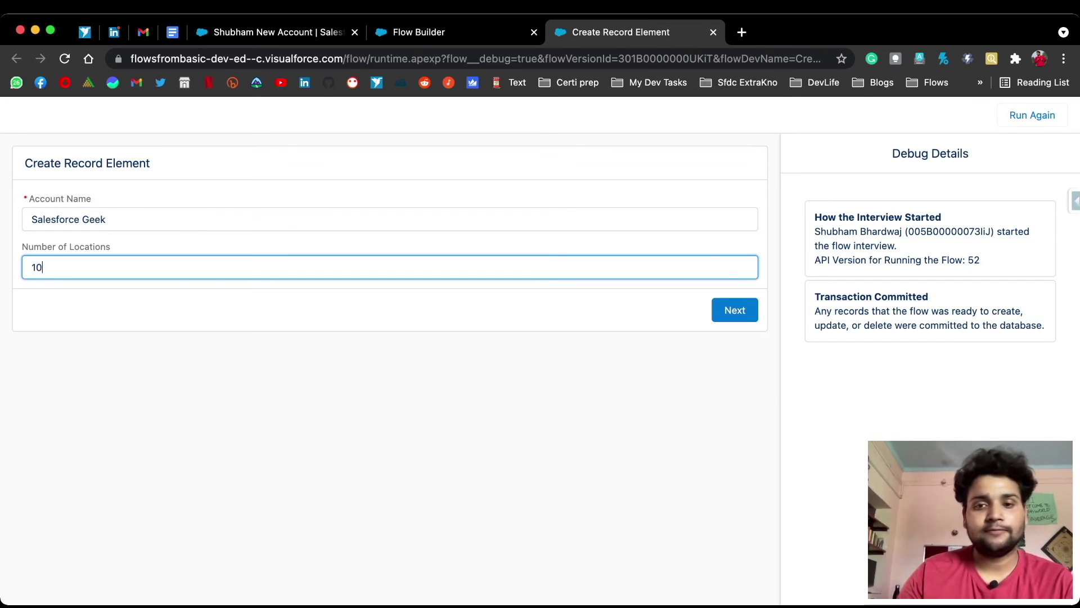
{"action": "key", "text": "BackSpace"}
{"action": "key", "text": "BackSpace"}
{"action": "type", "text": "5"}
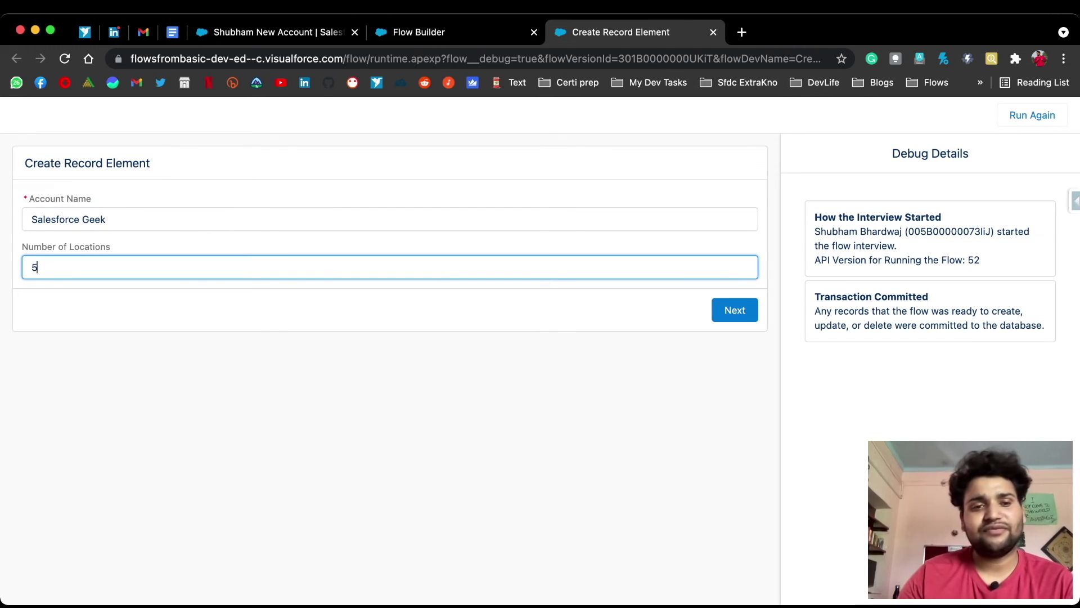
{"action": "key", "text": "Tab"}
{"action": "key", "text": "Return"}
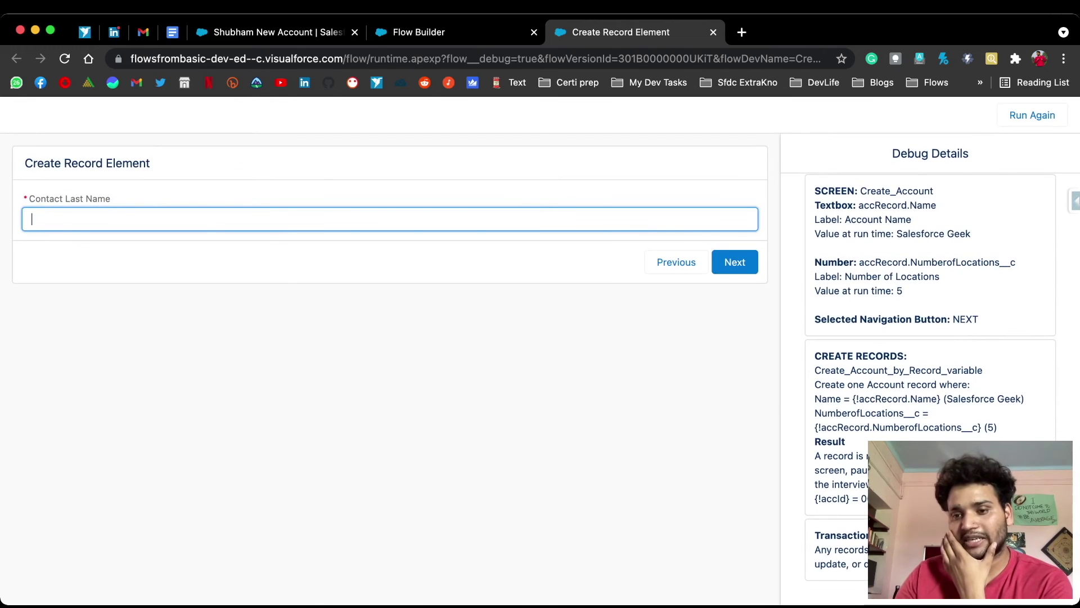
Step: Check the accId value in the debug details, enter Geeky Trails as the contact last name, and complete the flow run
{"action": "key", "text": "Tab"}
{"action": "left_click_drag", "start_coordinate": [968, 499], "coordinate": [860, 498]}
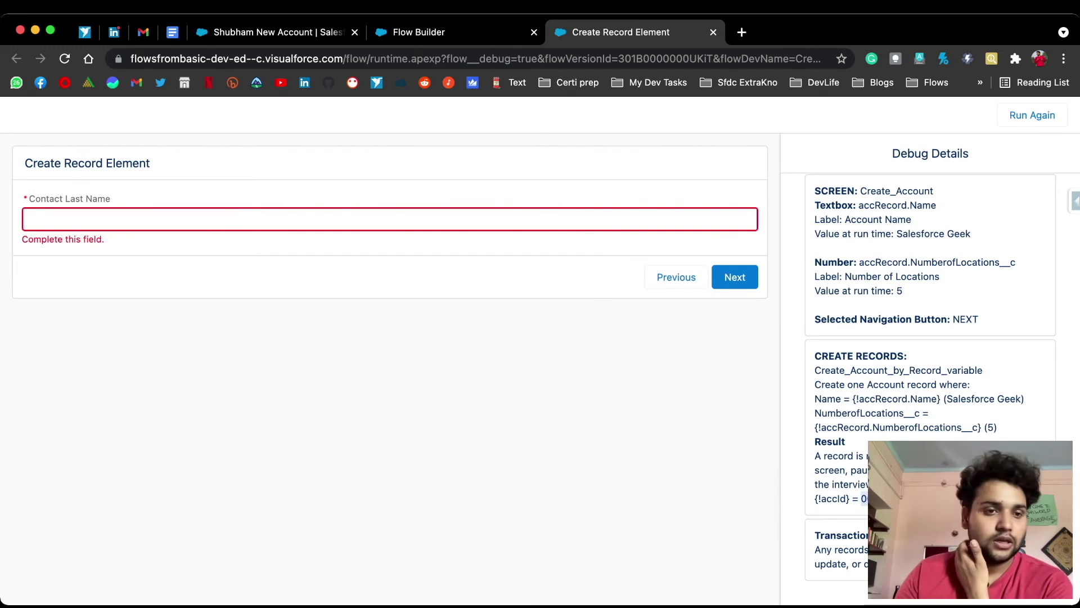
{"action": "left_click", "coordinate": [928, 498]}
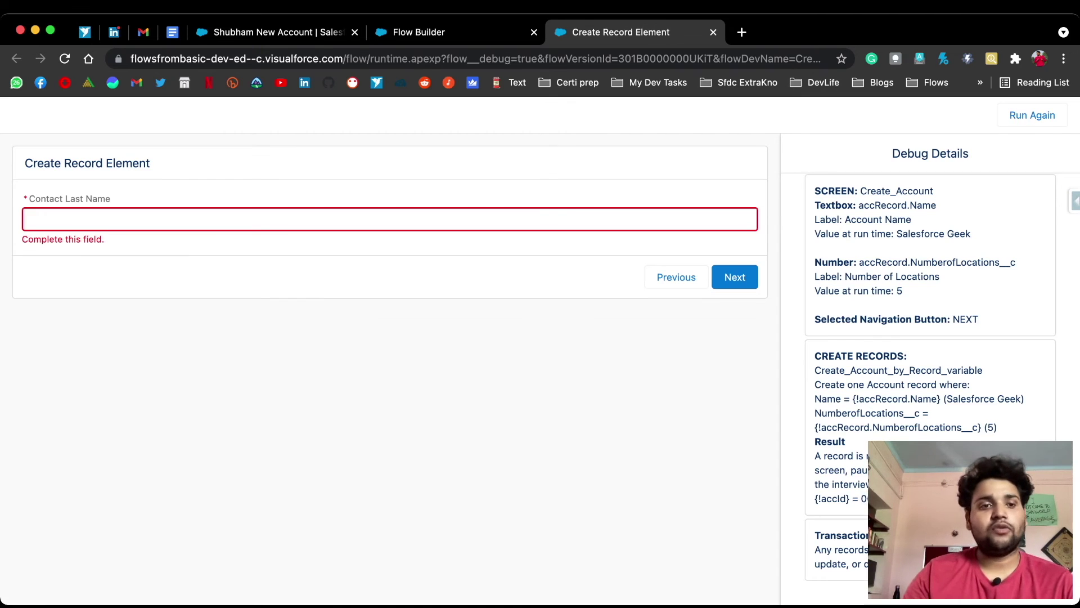
{"action": "left_click", "coordinate": [31, 219]}
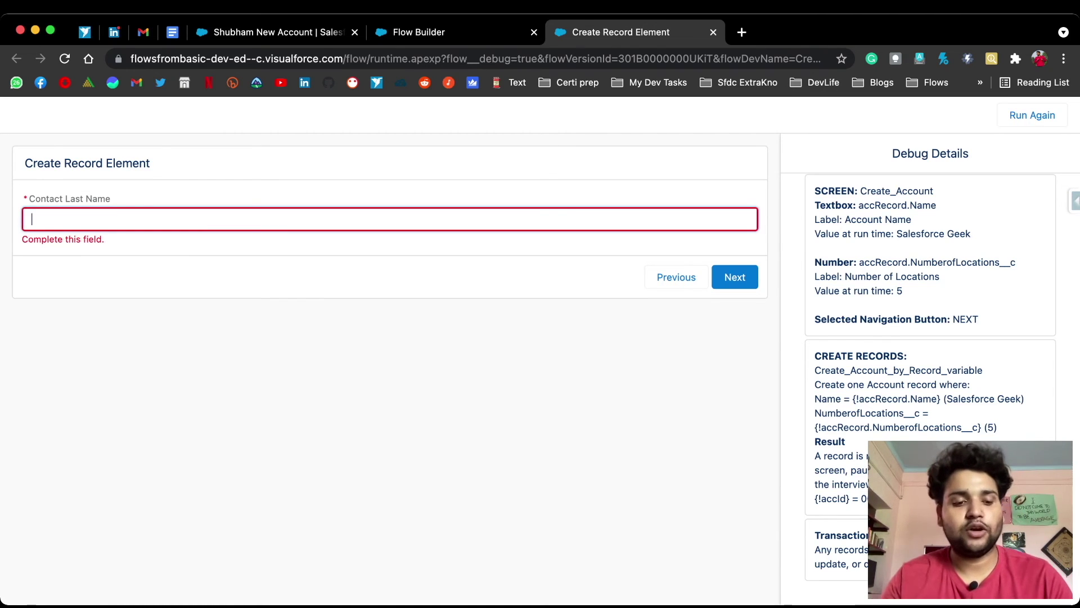
{"action": "type", "text": "Geek"}
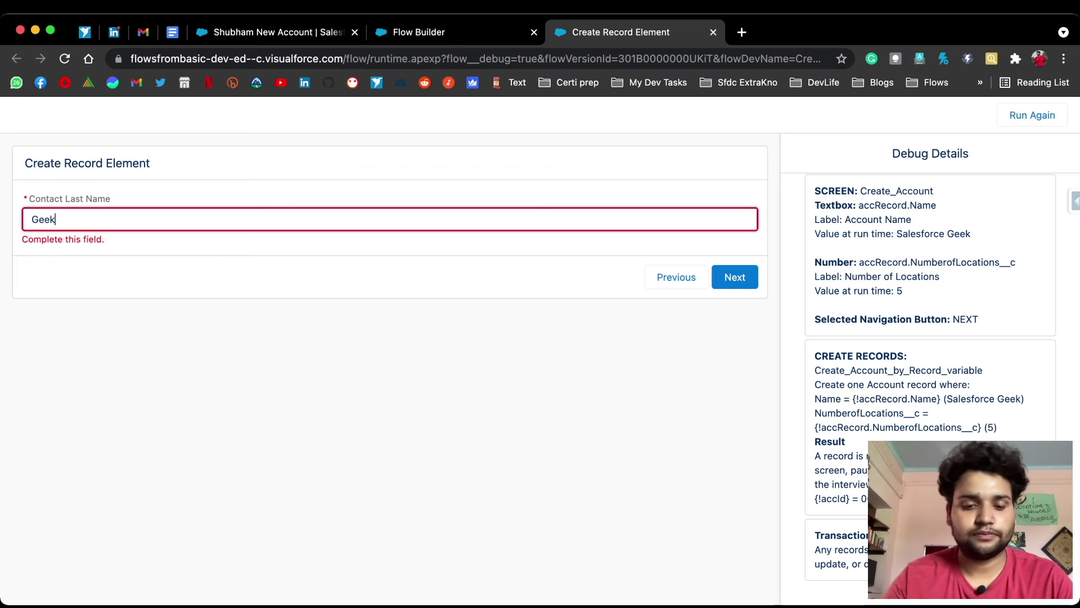
{"action": "type", "text": "y Trails"}
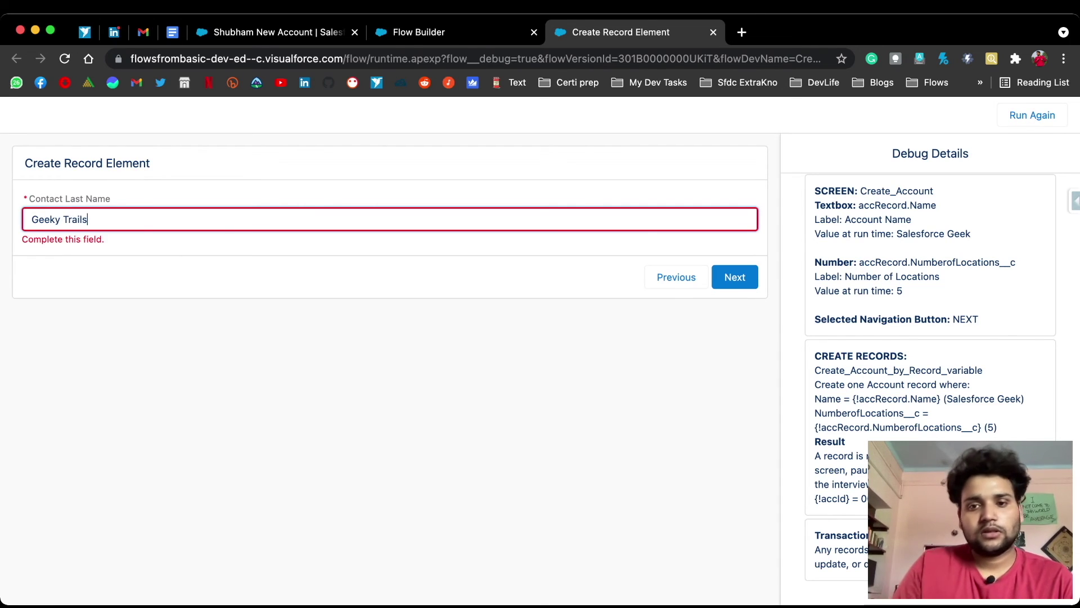
{"action": "left_click", "coordinate": [734, 277]}
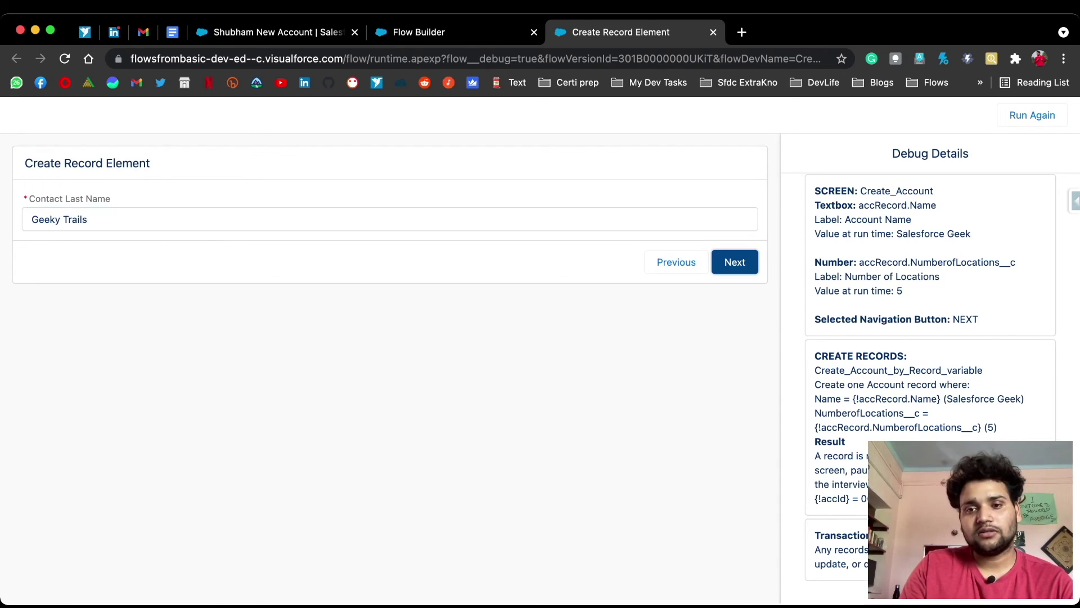
{"action": "key", "text": "Return"}
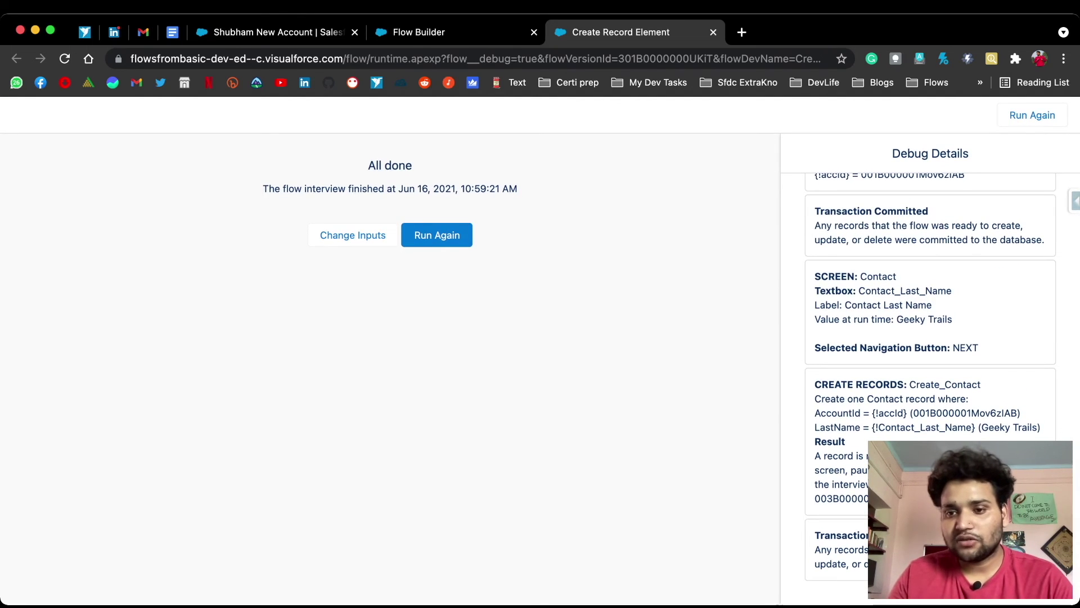
Step: Review the contact last name, the AccountId value and the new contact's record ID in the flow's debug details
{"action": "left_click_drag", "start_coordinate": [859, 290], "coordinate": [952, 319]}
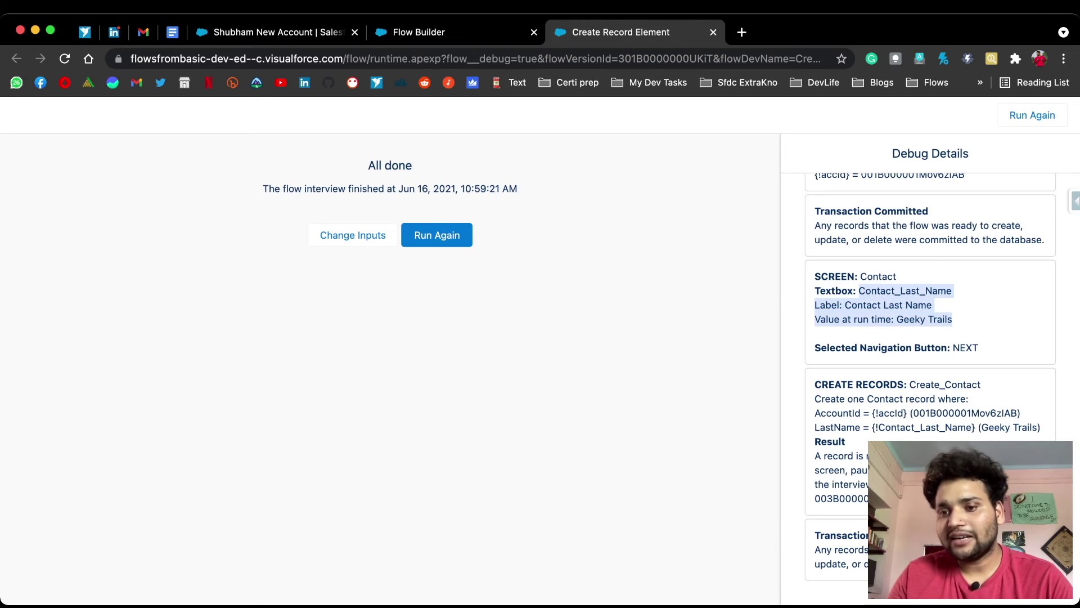
{"action": "double_click", "coordinate": [964, 412]}
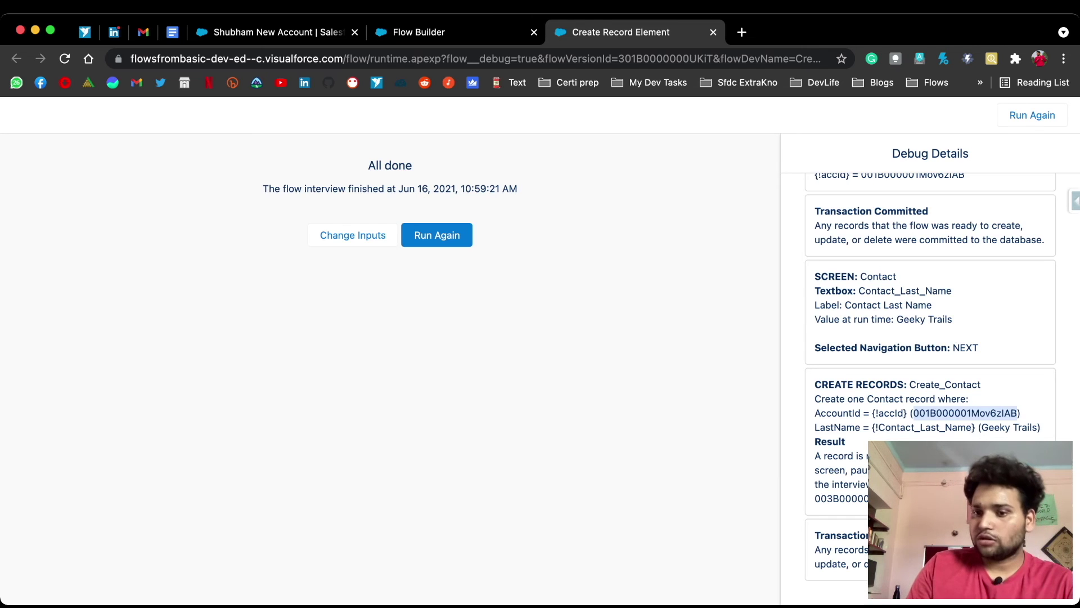
{"action": "double_click", "coordinate": [877, 498]}
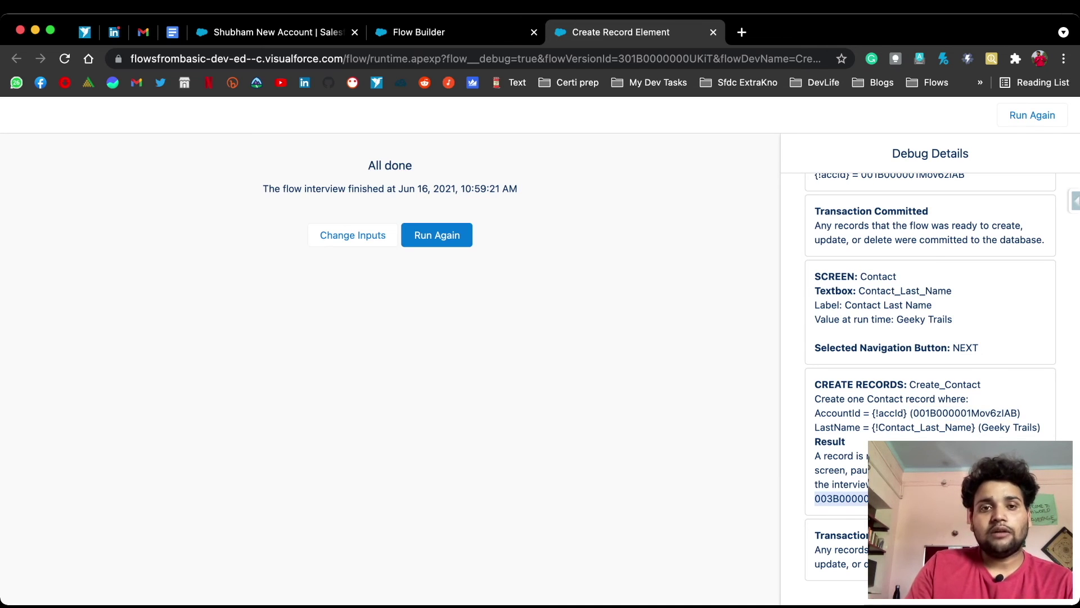
Step: Open the Salesforce Geek account from the accounts list and examine its field details and related records
{"action": "left_click", "coordinate": [276, 32]}
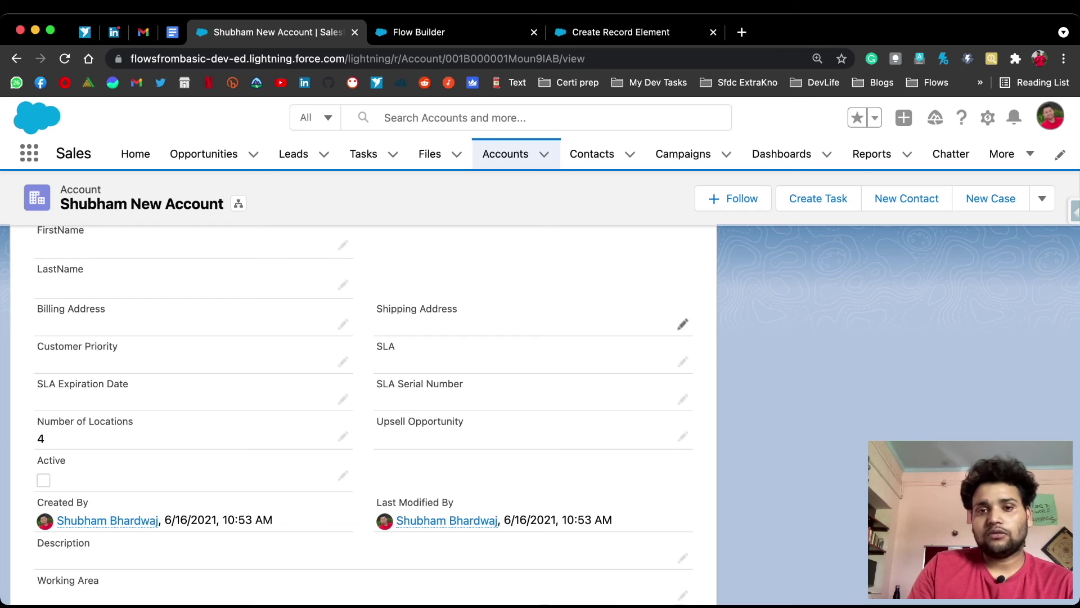
{"action": "left_click", "coordinate": [505, 153]}
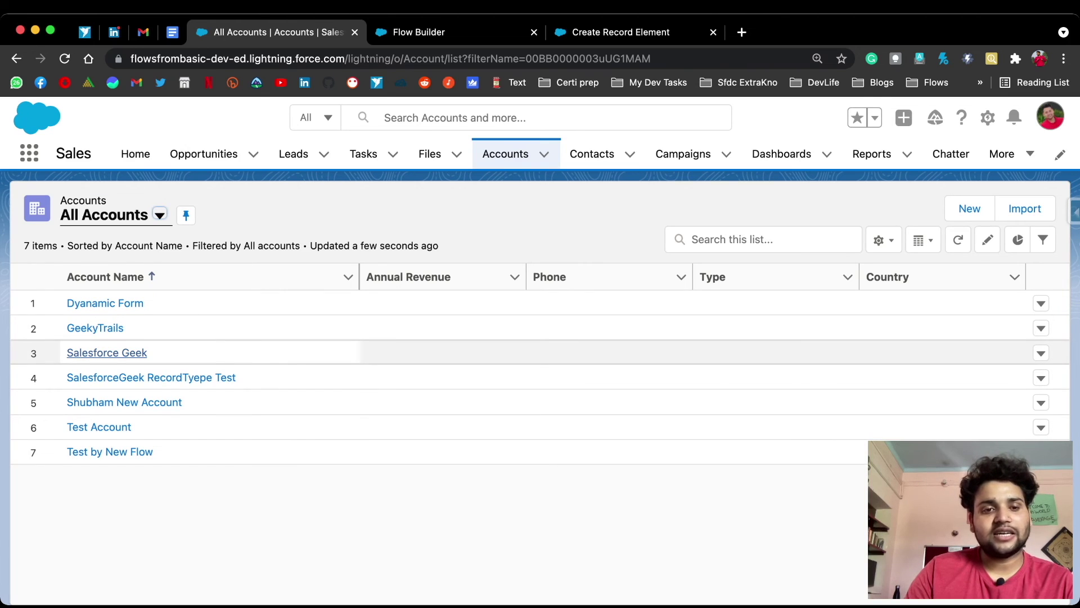
{"action": "left_click", "coordinate": [107, 352]}
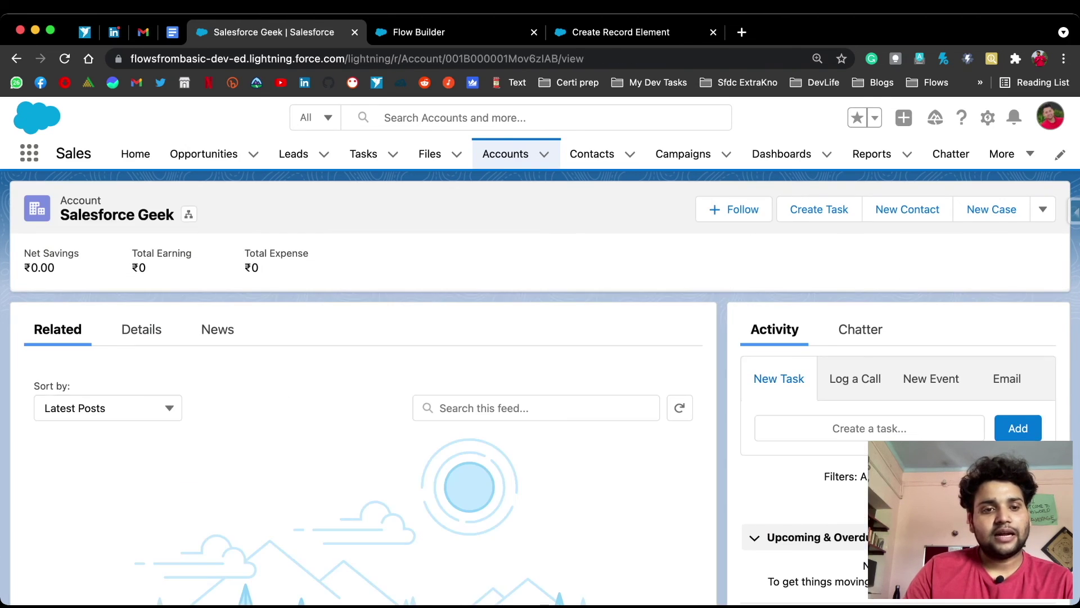
{"action": "scroll", "coordinate": [360, 394], "scroll_direction": "down", "scroll_amount": 5}
{"action": "scroll", "coordinate": [360, 394], "scroll_direction": "up", "scroll_amount": 4}
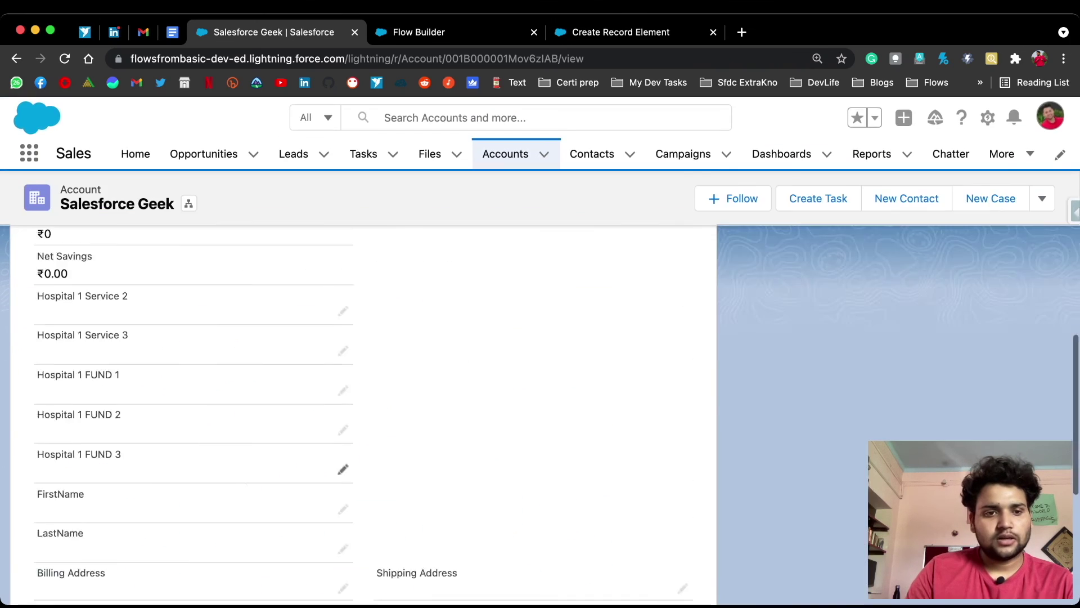
{"action": "scroll", "coordinate": [193, 461], "scroll_direction": "up", "scroll_amount": 10}
{"action": "left_click", "coordinate": [57, 329]}
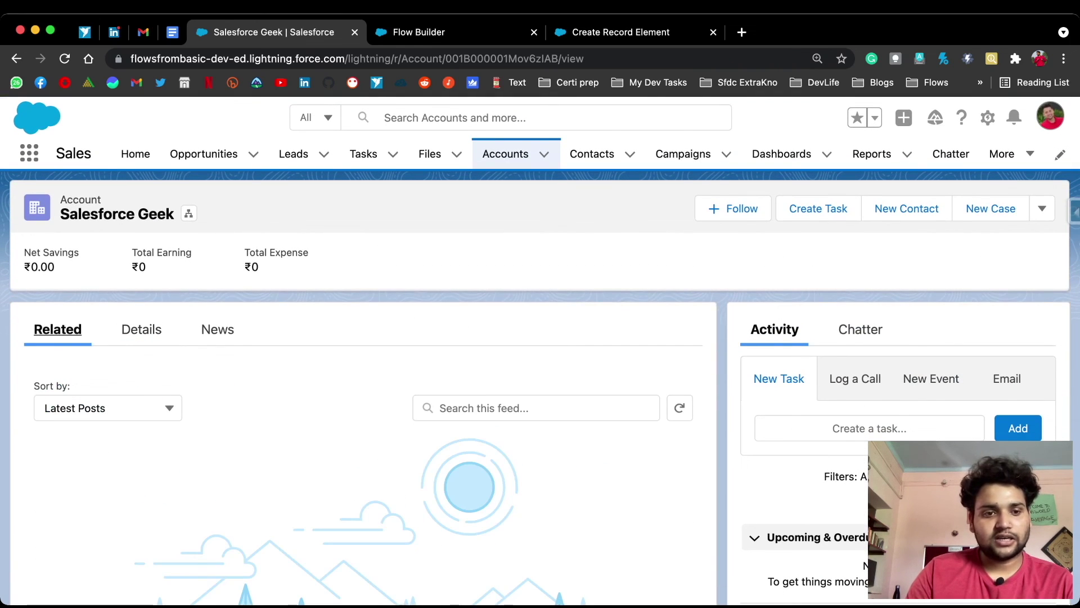
Step: Edit the account's record page and place a Related List - Single component above the feed in its Related section
{"action": "left_click", "coordinate": [988, 117]}
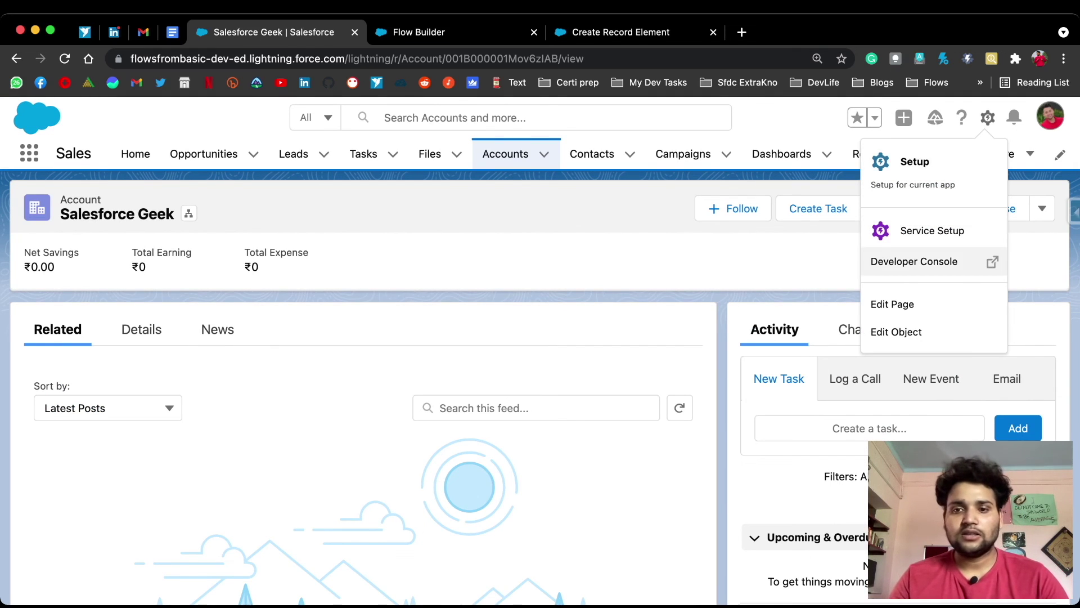
{"action": "left_click", "coordinate": [893, 304]}
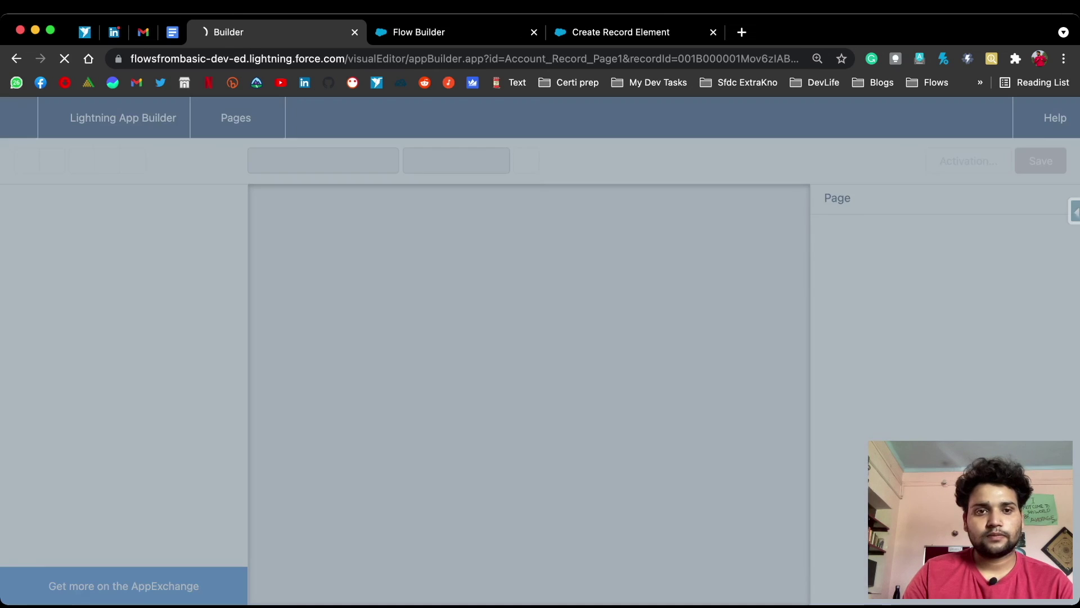
{"action": "scroll", "coordinate": [113, 425], "scroll_direction": "down", "scroll_amount": 10}
{"action": "scroll", "coordinate": [113, 435], "scroll_direction": "down", "scroll_amount": 1}
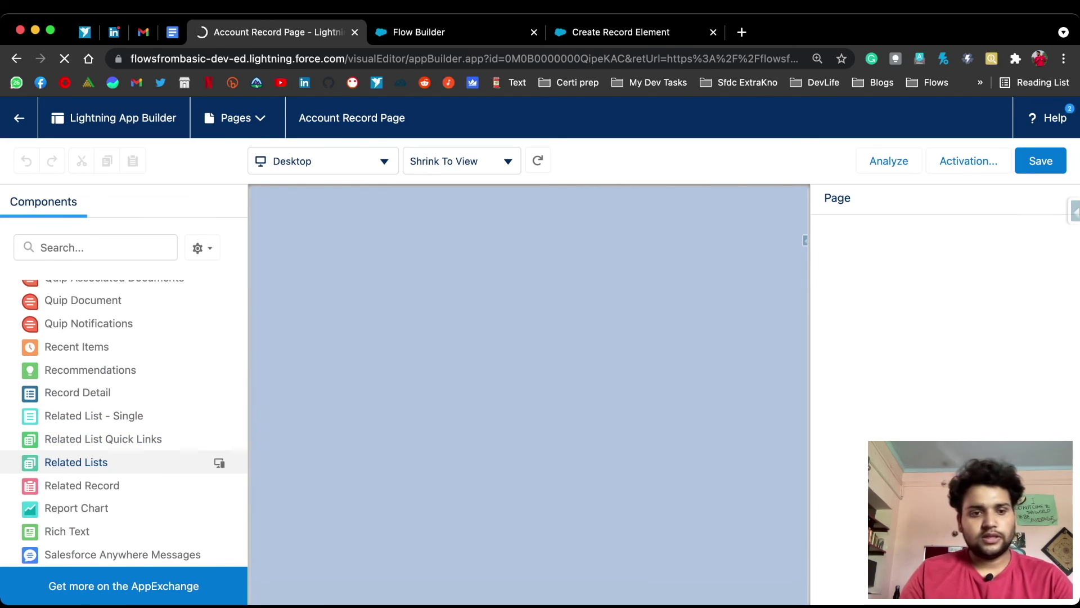
{"action": "left_click_drag", "start_coordinate": [112, 415], "coordinate": [315, 324]}
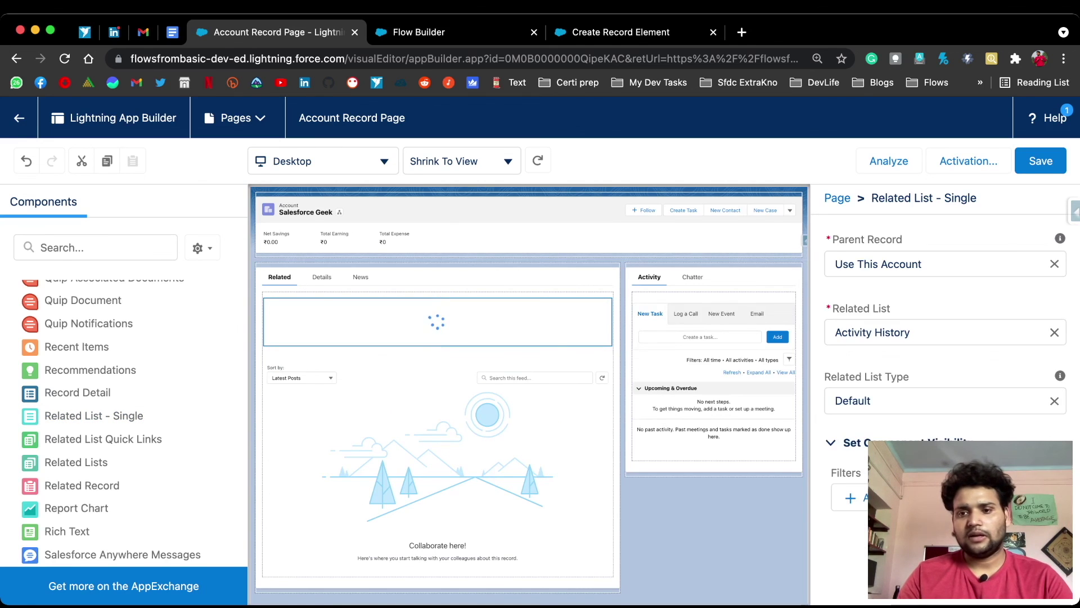
Step: Set the new component's related list to Contacts, save the record page and return to the account
{"action": "left_click", "coordinate": [1053, 332]}
{"action": "type", "text": "contact"}
{"action": "left_click", "coordinate": [889, 447]}
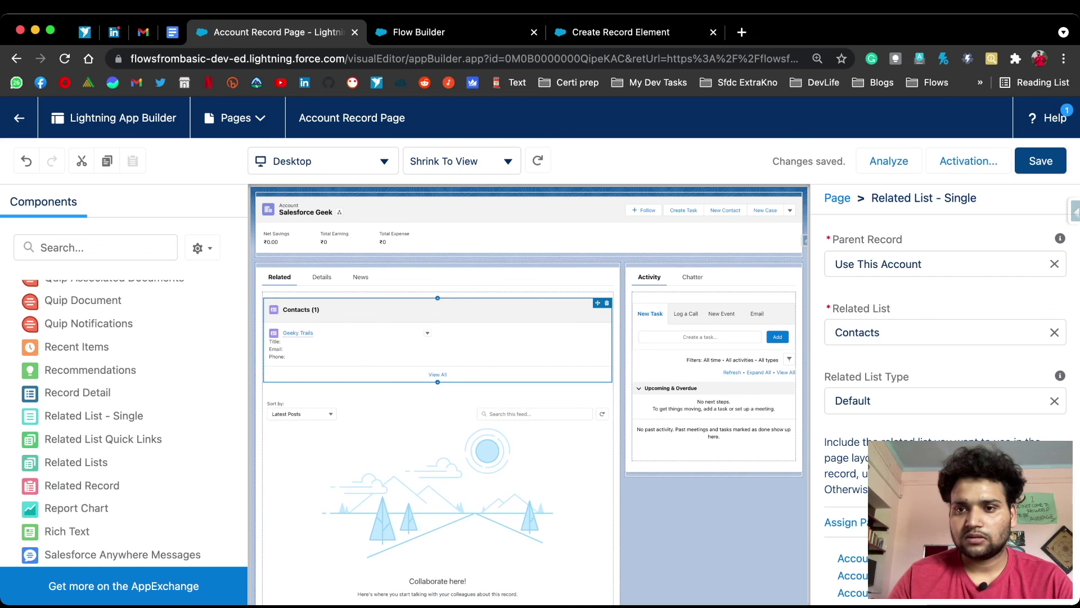
{"action": "left_click", "coordinate": [19, 118]}
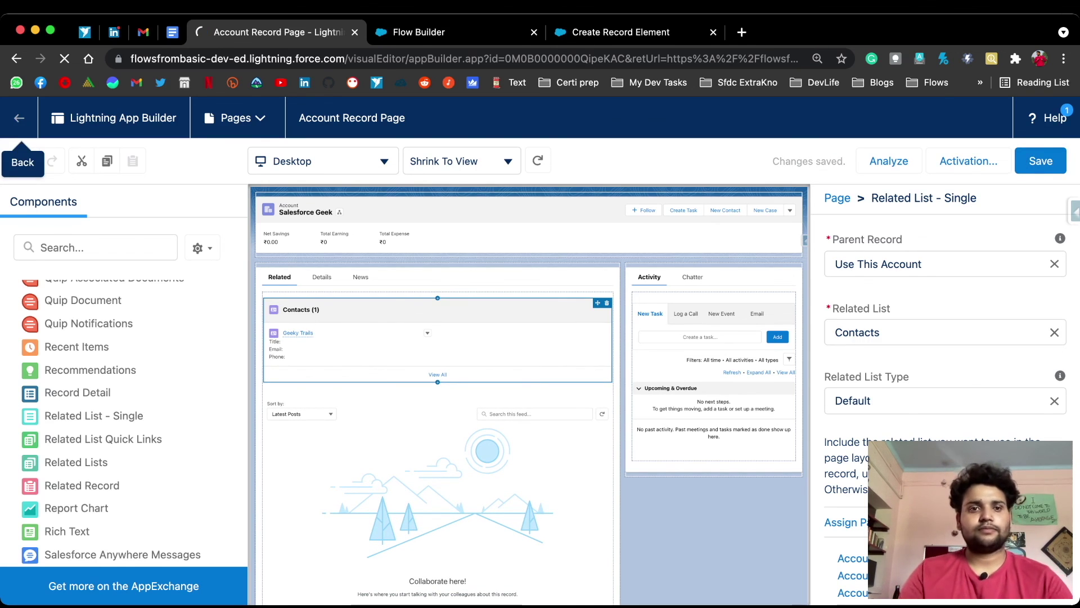